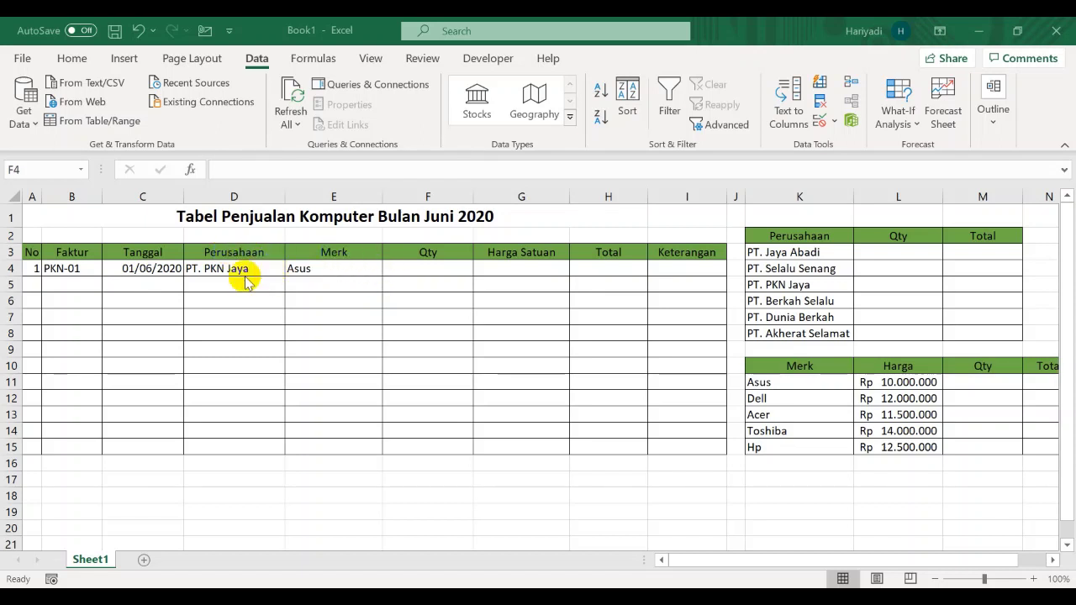
# In row 4, choose PT. Berkah Selalu as the Perusahaan and Dell as the Merk
pyautogui.click(159, 266)
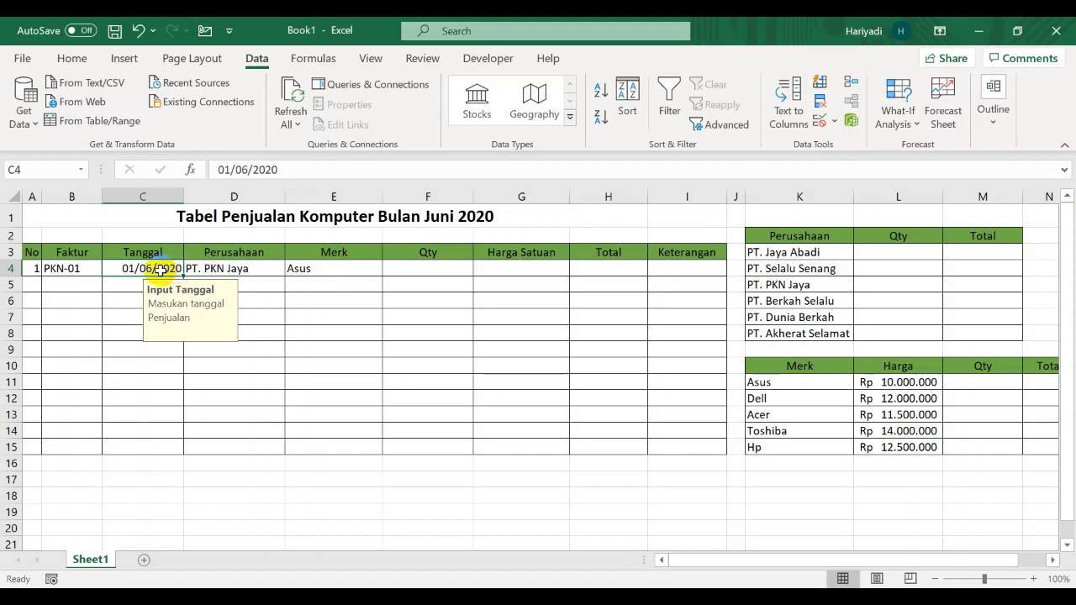
pyautogui.click(202, 268)
pyautogui.click(291, 269)
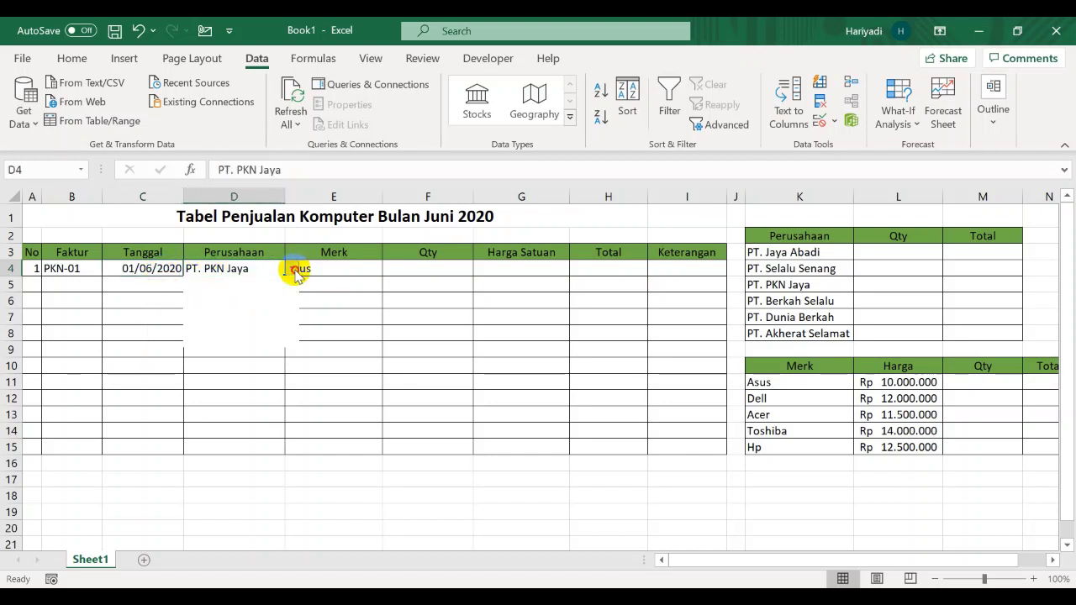
pyautogui.click(238, 318)
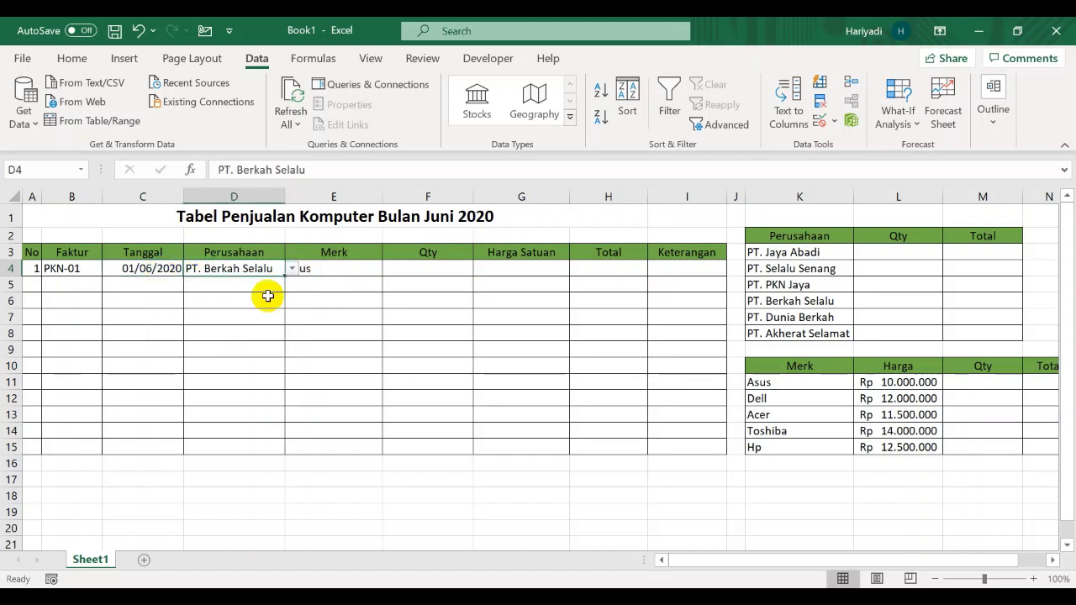
pyautogui.click(310, 278)
pyautogui.click(389, 268)
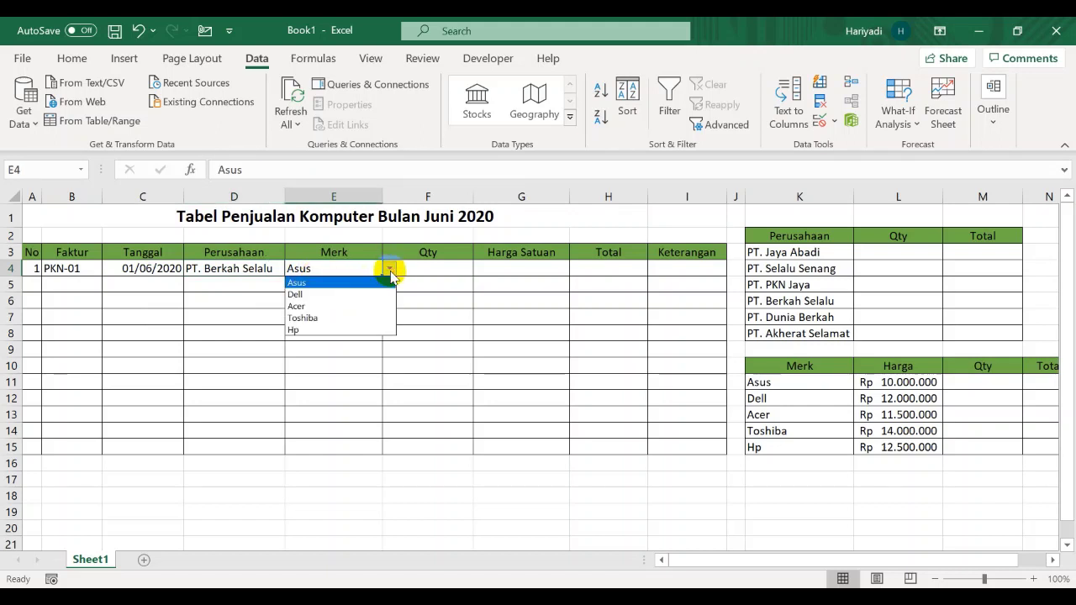
pyautogui.click(340, 294)
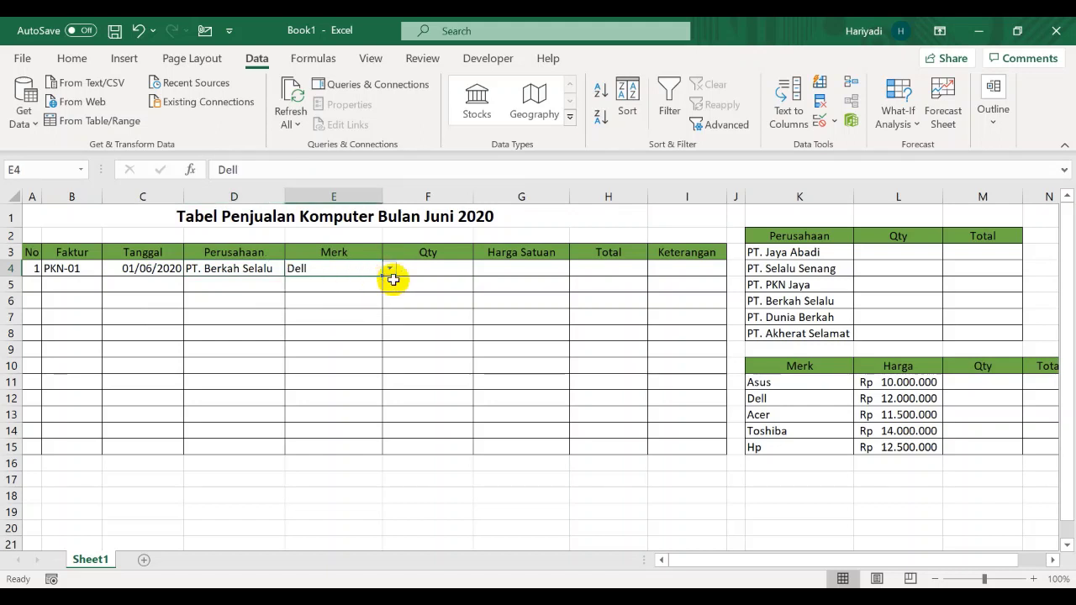
# Enter a Qty of 100 in cell F4 for the first sales row
pyautogui.click(424, 273)
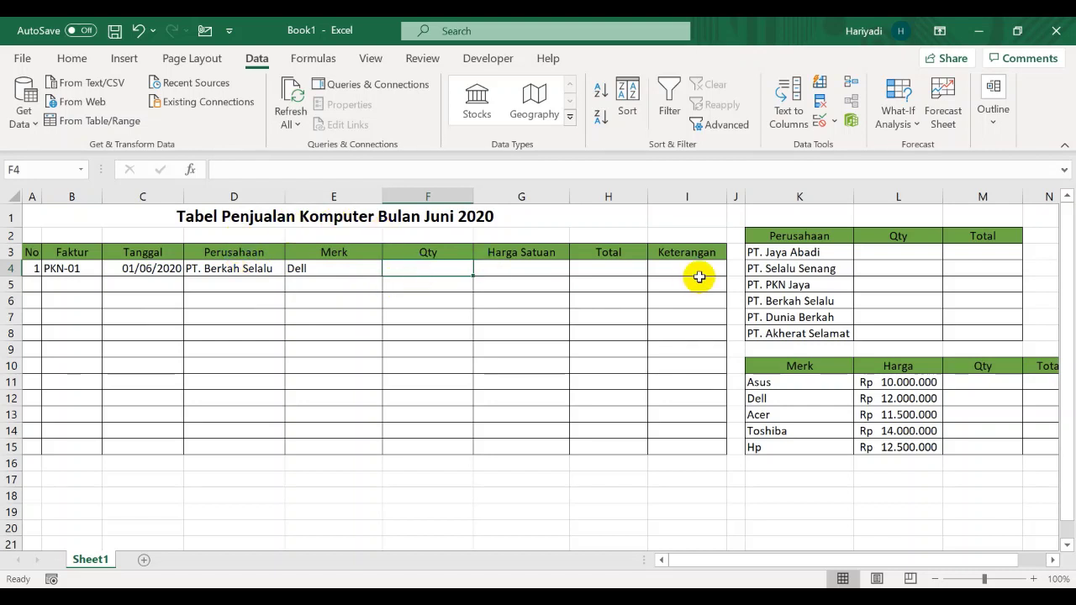
pyautogui.click(699, 272)
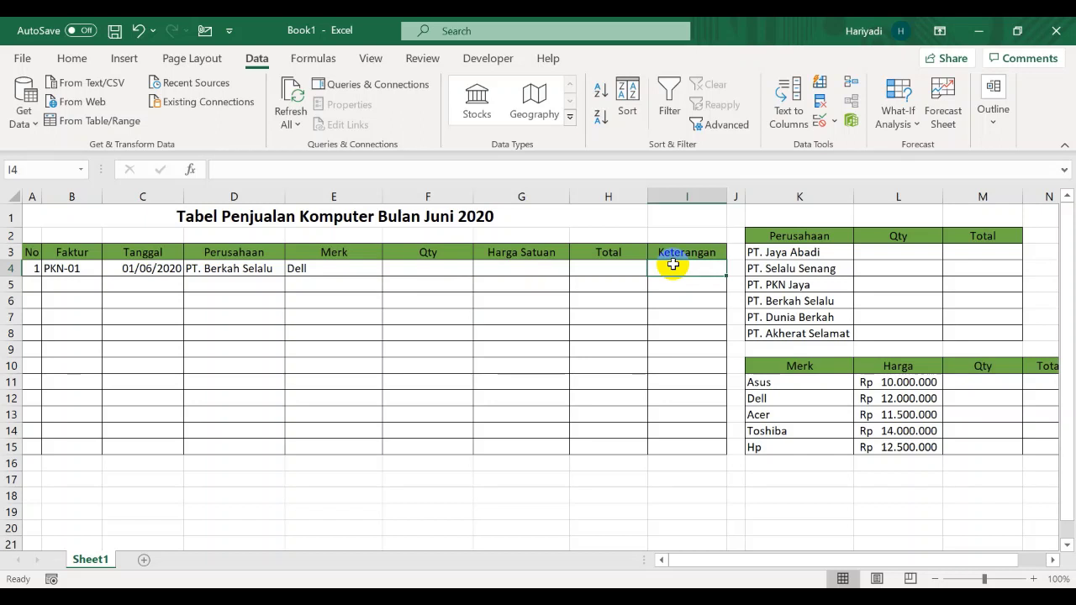
pyautogui.click(408, 264)
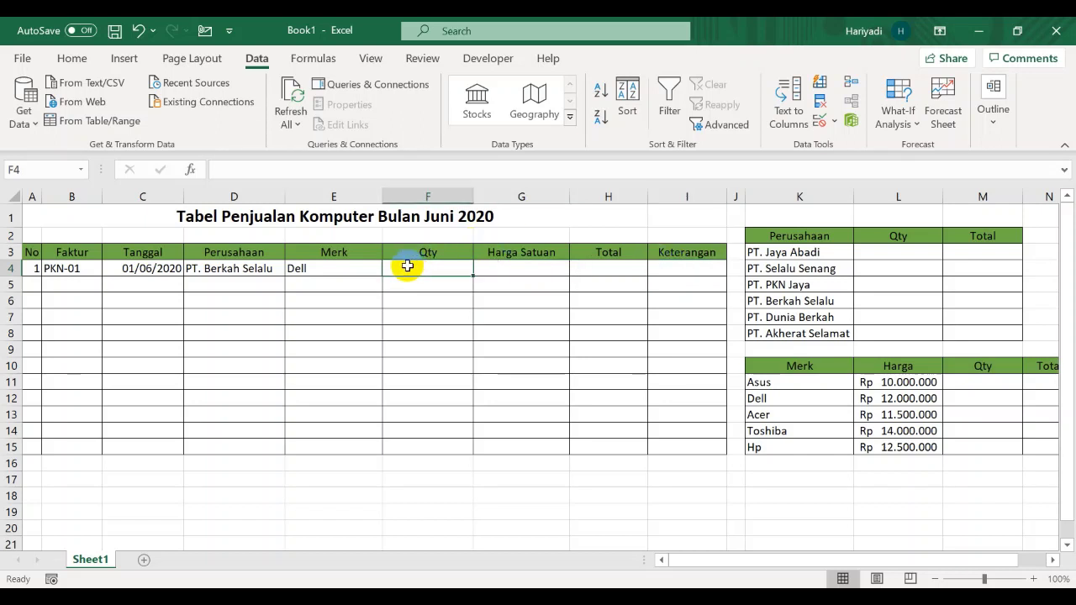
pyautogui.click(682, 271)
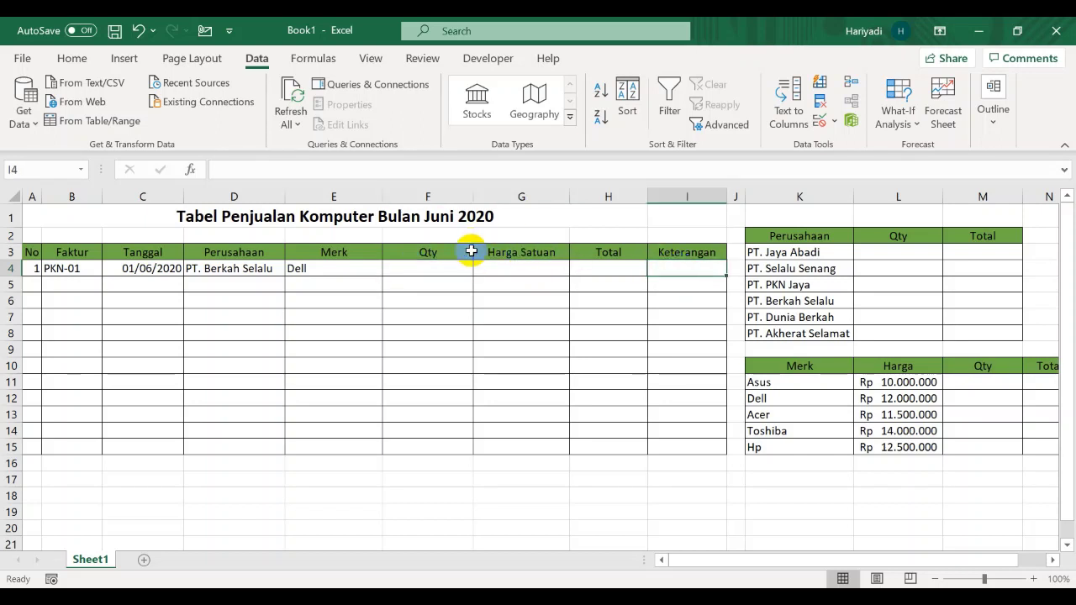
pyautogui.click(411, 266)
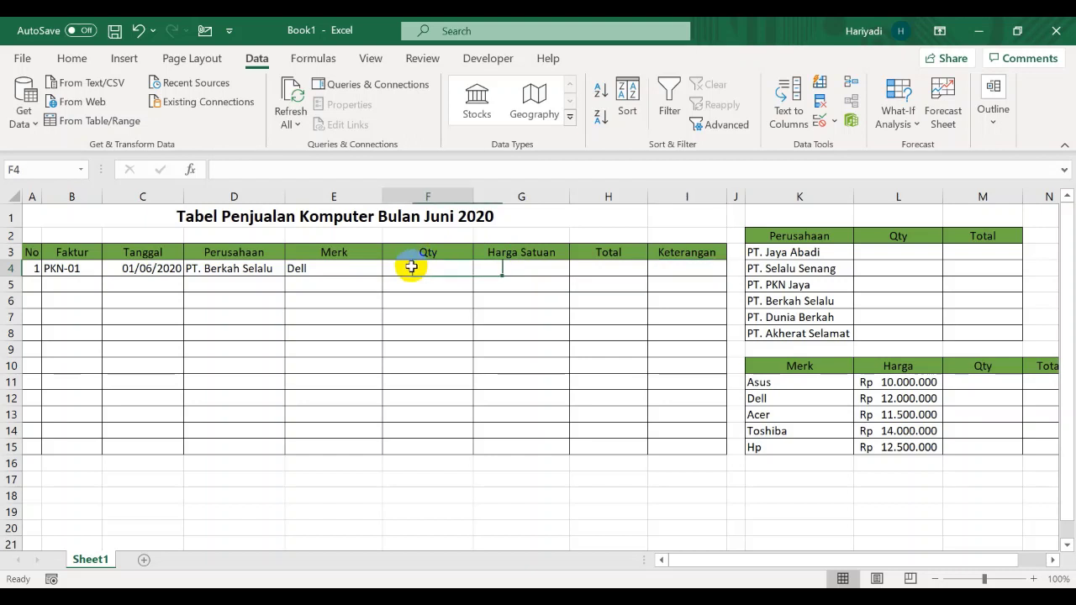
pyautogui.write('100')
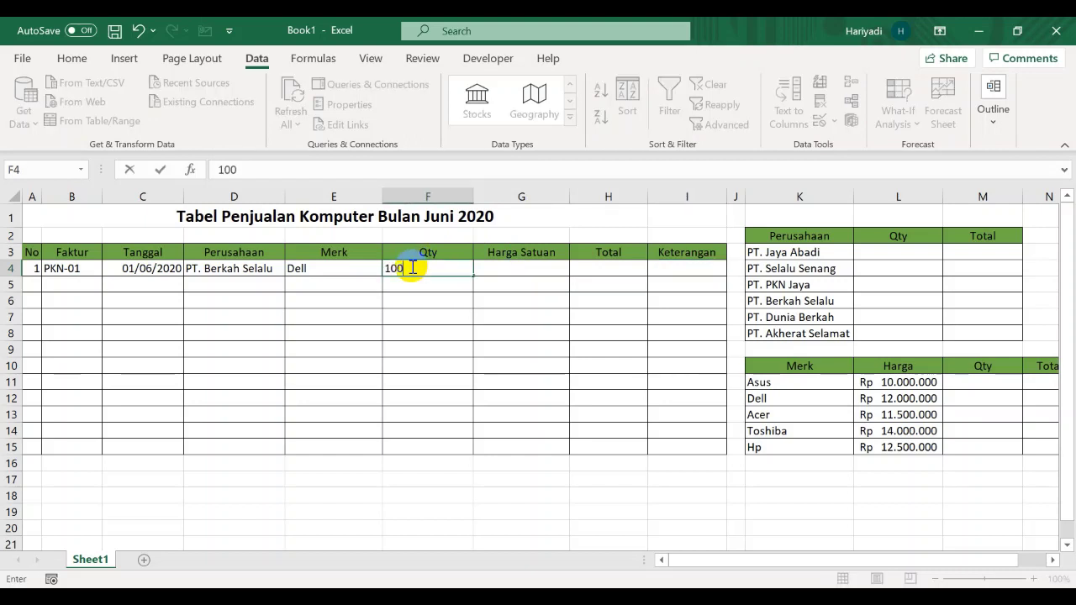
# Enter the formula =IF(F4>=100;"Besar";"Kecil") in cell I4 of the Keterangan column
pyautogui.click(594, 269)
pyautogui.click(682, 275)
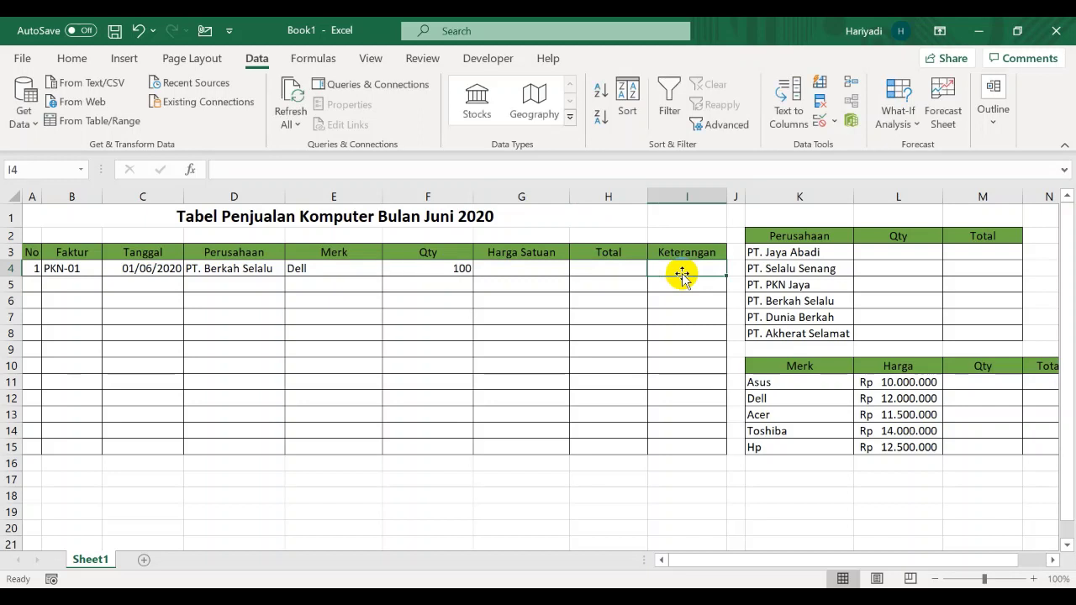
pyautogui.write('=')
pyautogui.write('if')
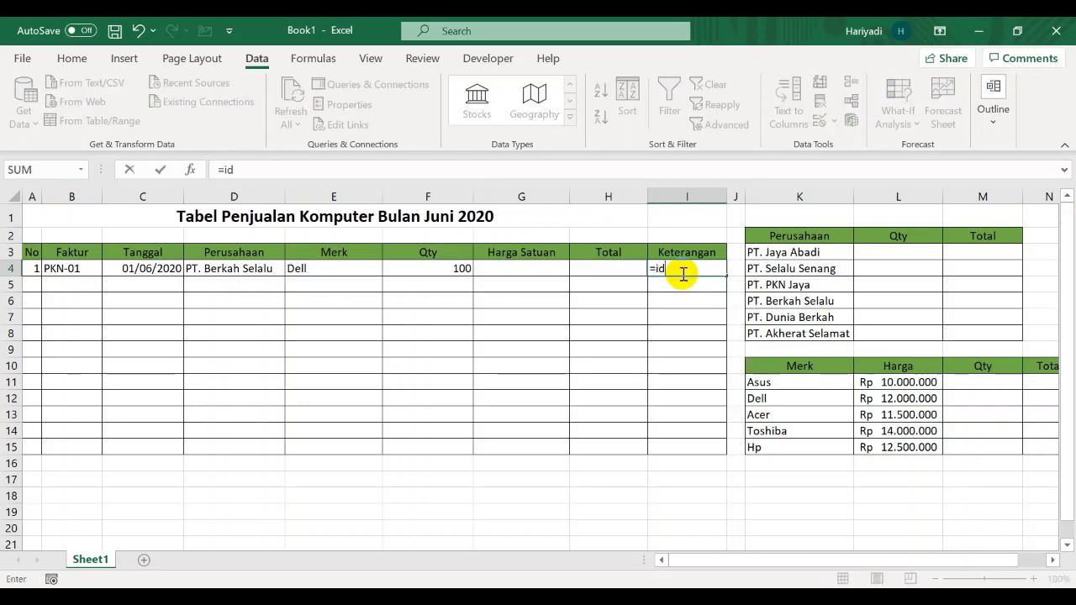
pyautogui.write('(')
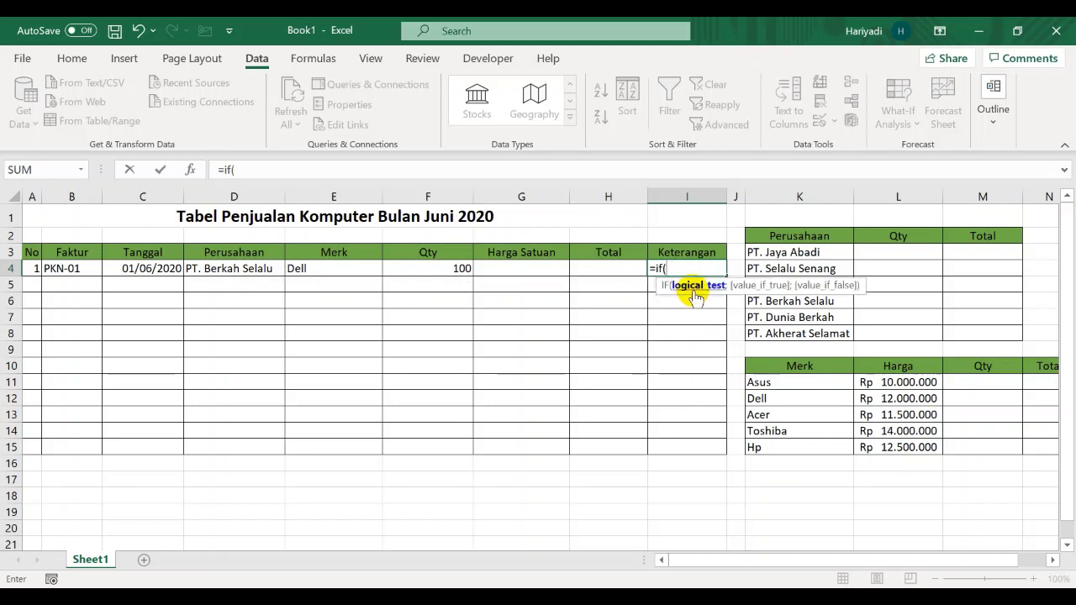
pyautogui.click(421, 268)
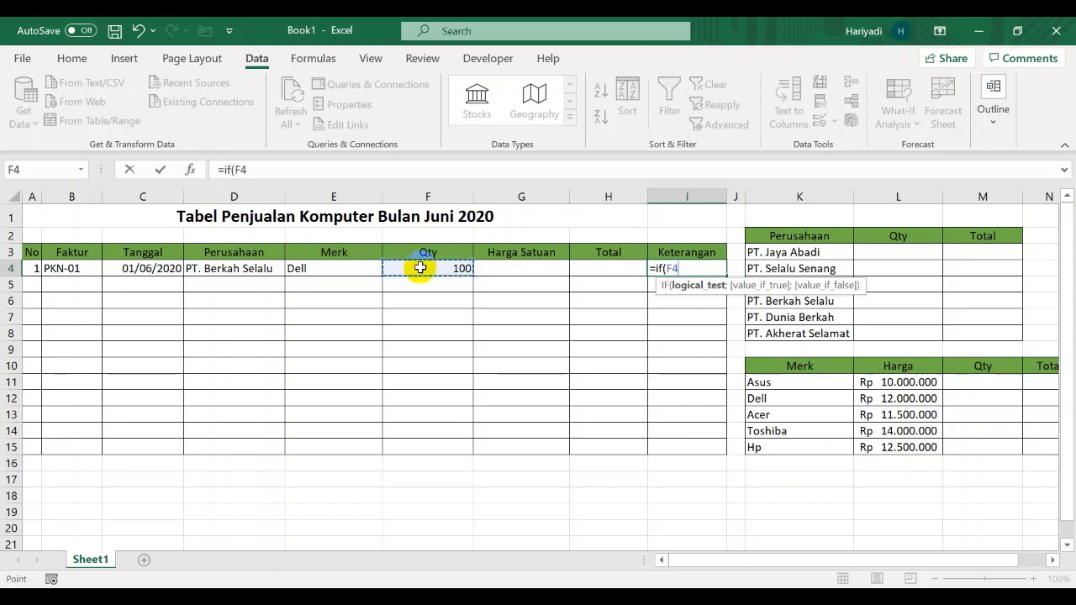
pyautogui.write('=')
pyautogui.press('BackSpace')
pyautogui.write('>=100')
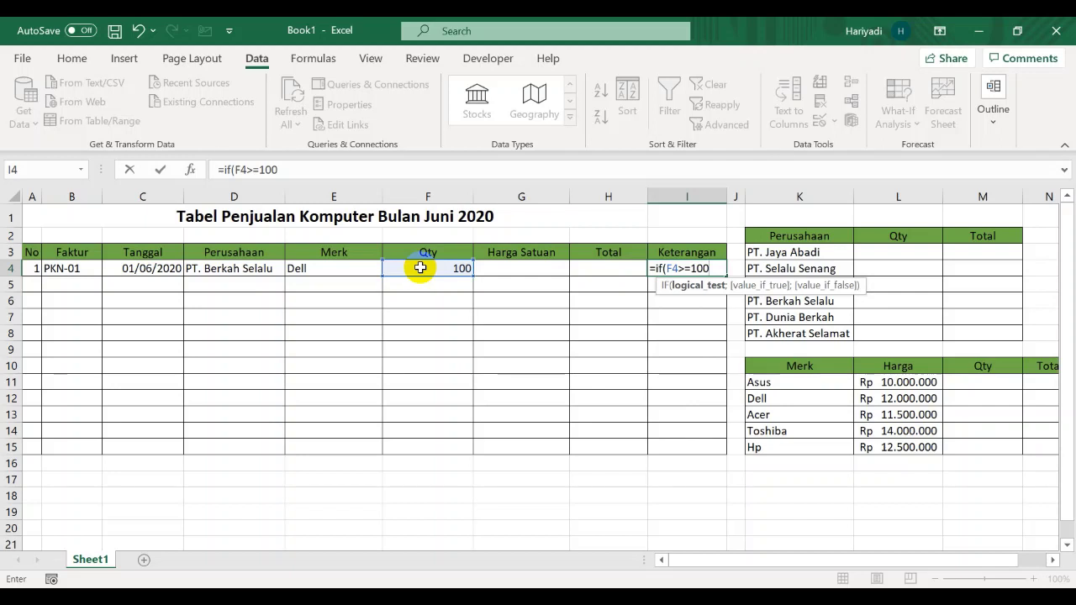
pyautogui.write(';')
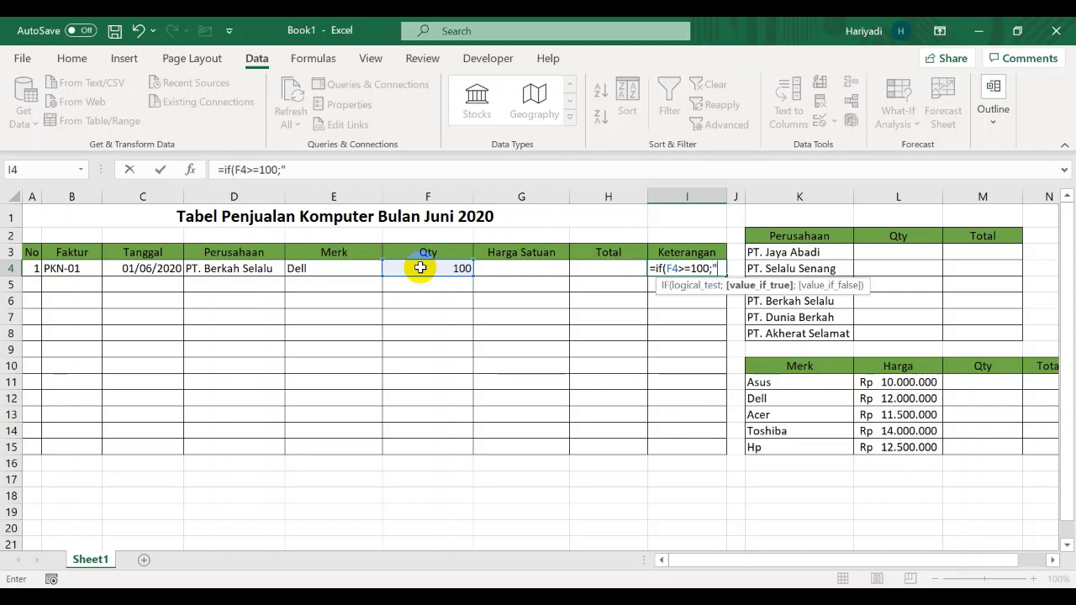
pyautogui.write('"Besar')
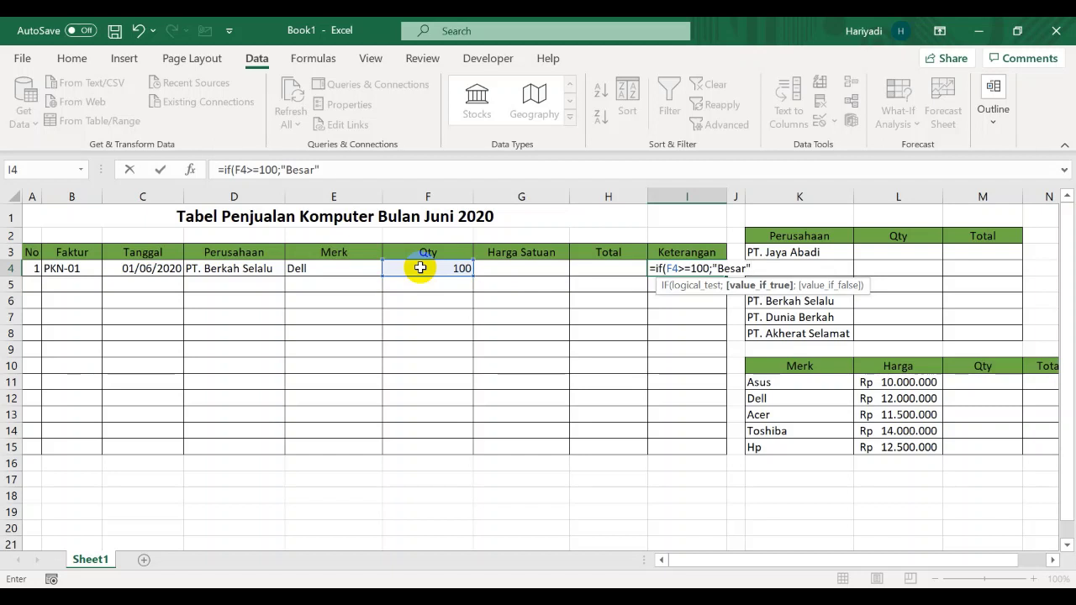
pyautogui.write(';')
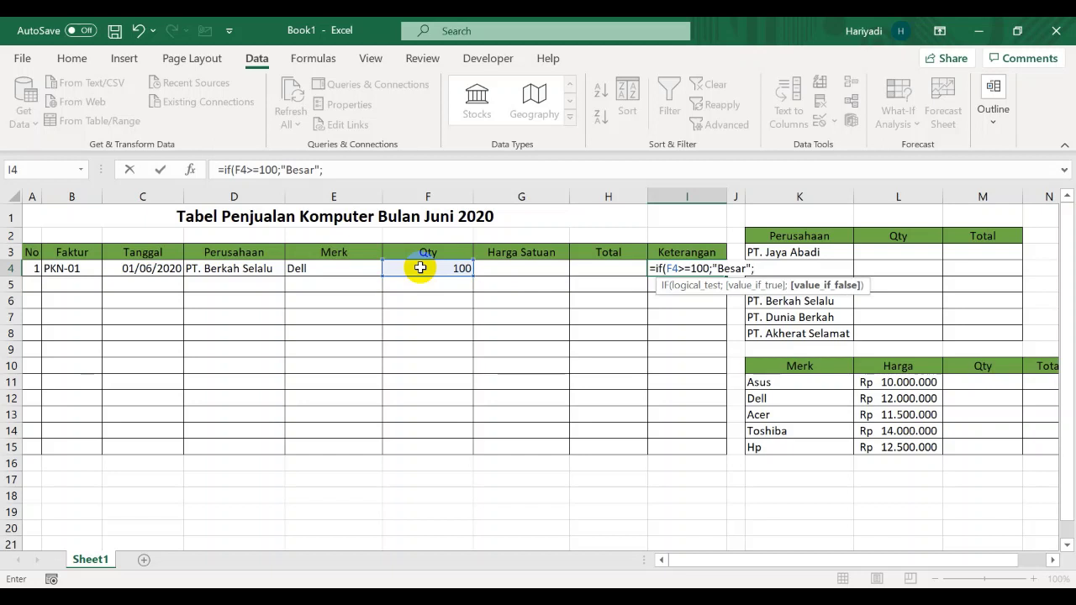
pyautogui.write('"Kecil')
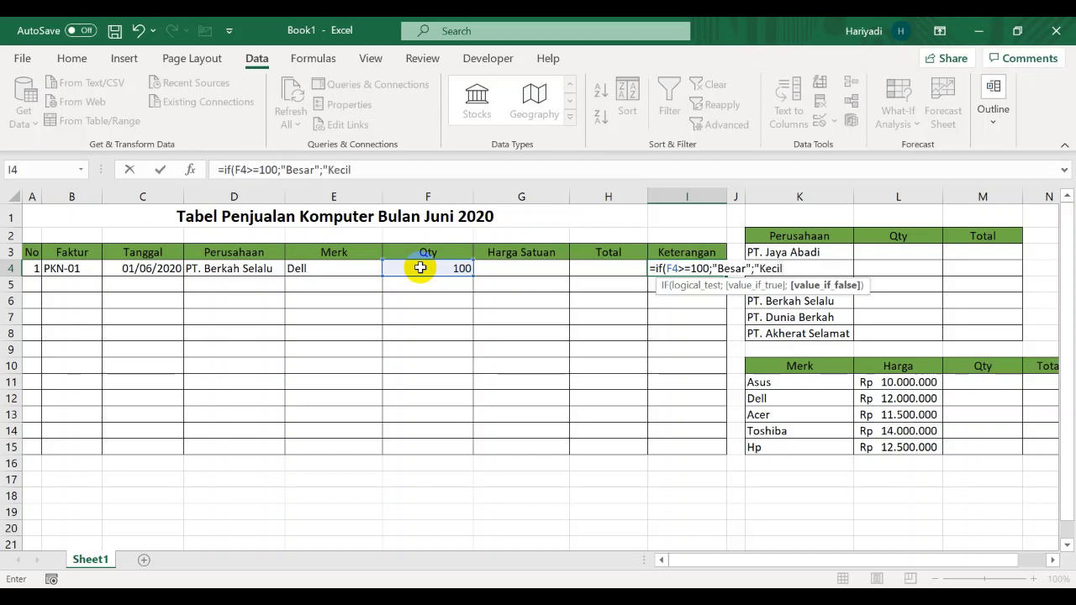
pyautogui.write('")')
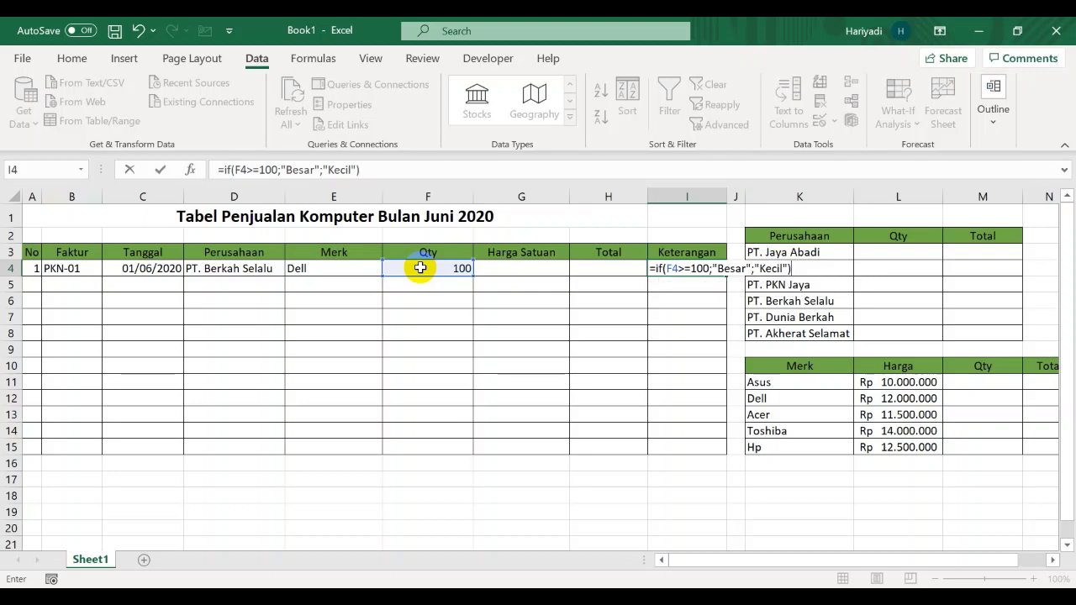
pyautogui.press('Return')
# Change the Qty in cell F4 to 90 to test the Keterangan formula
pyautogui.click(454, 268)
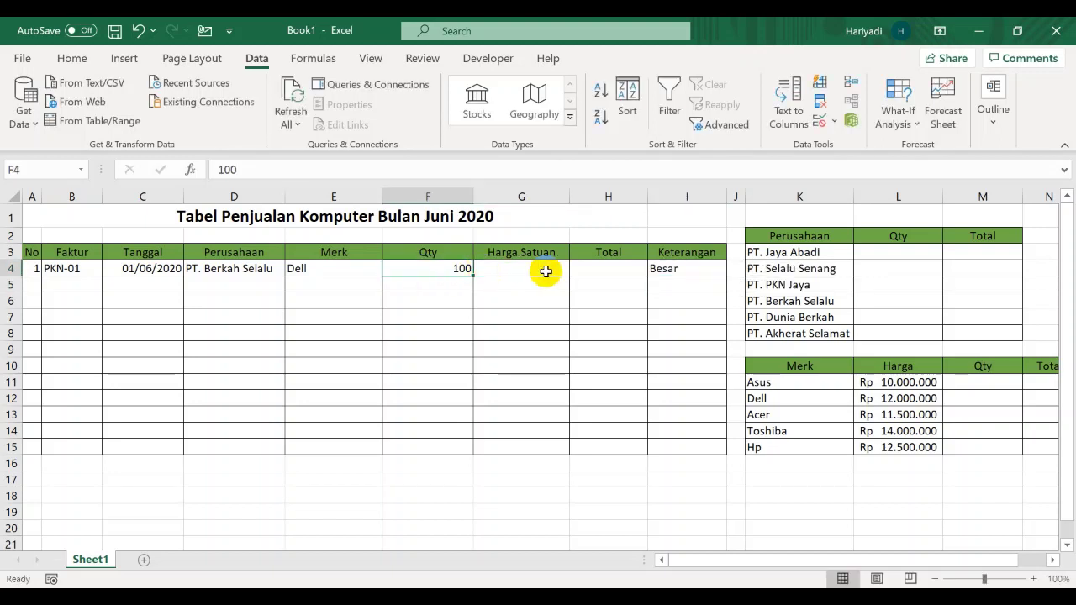
pyautogui.click(685, 269)
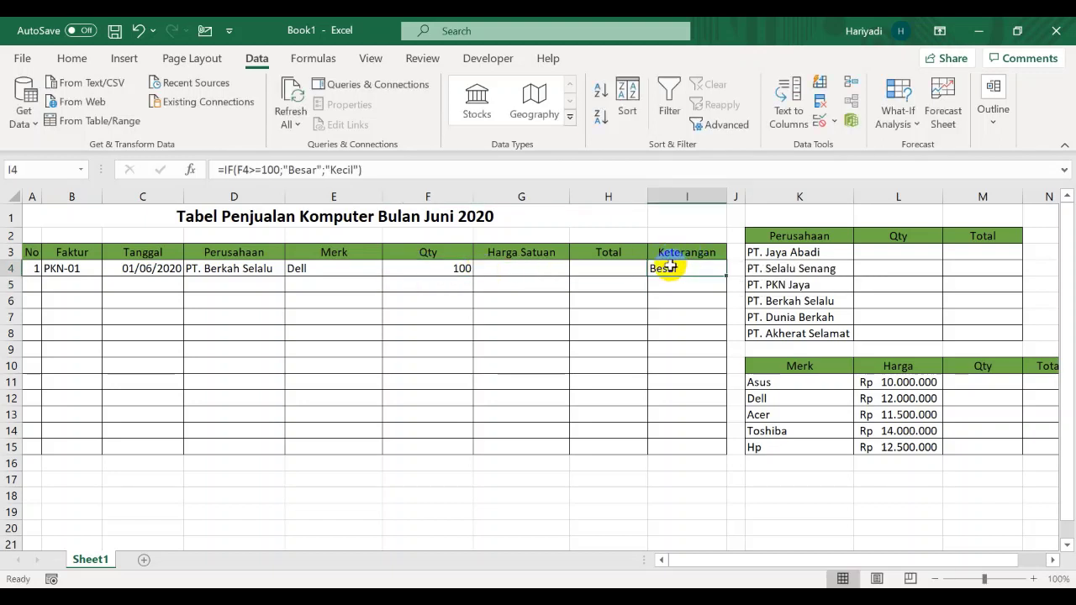
pyautogui.click(441, 273)
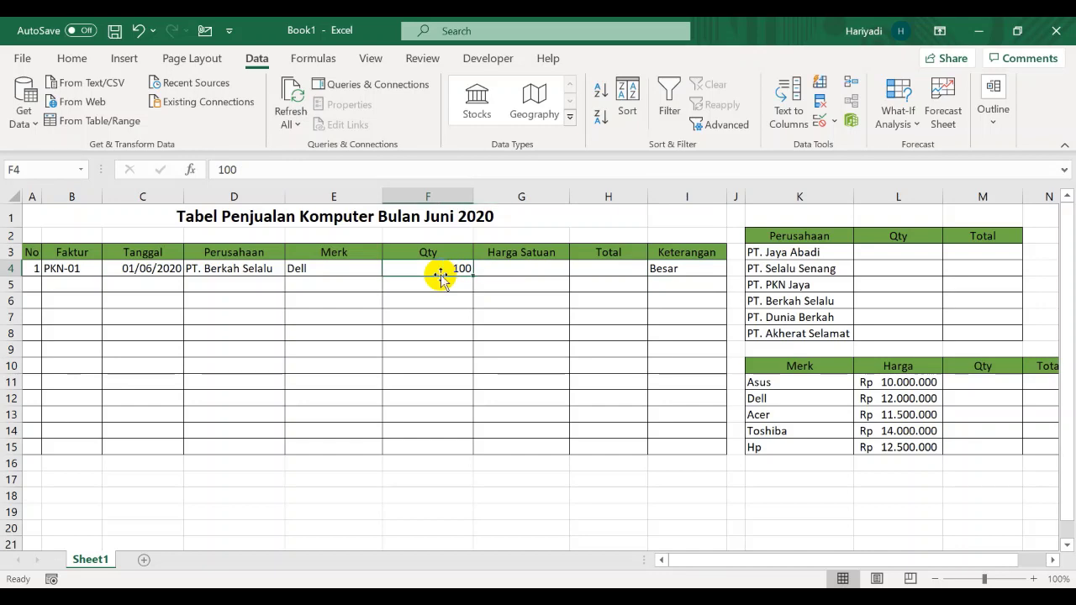
pyautogui.write('90')
pyautogui.press('Return')
# Set the Qty in cell F4 to 120
pyautogui.click(447, 268)
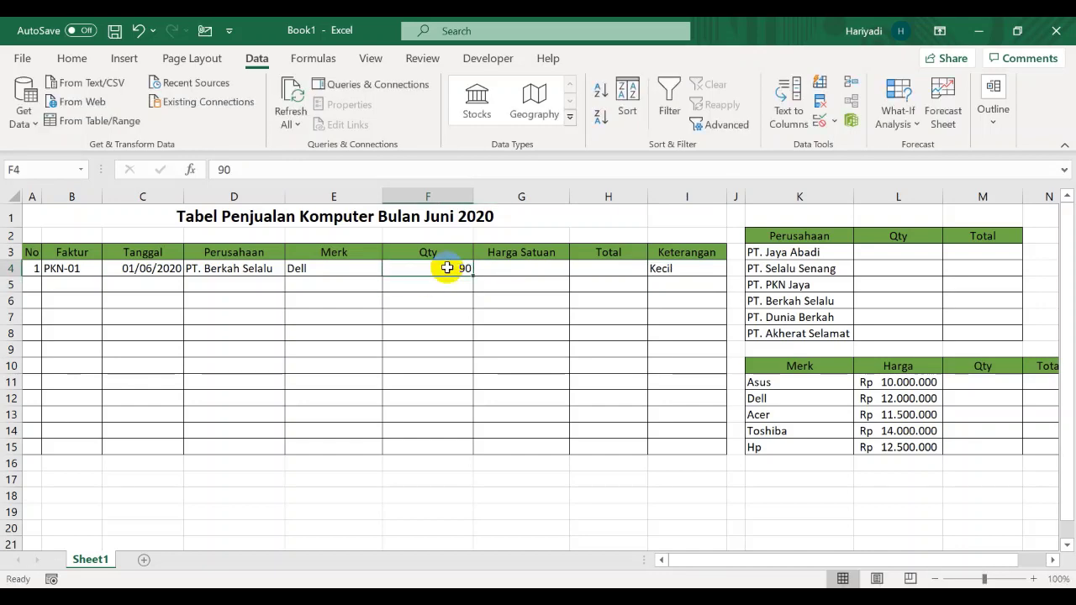
pyautogui.write('120')
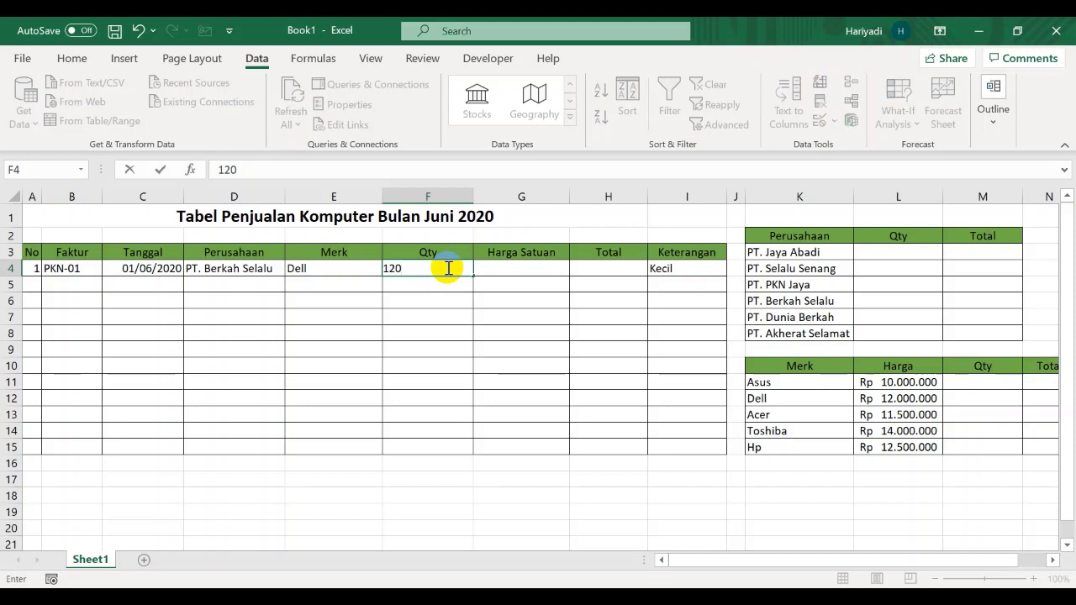
pyautogui.press('Return')
# Examine the row 4 Merk against the Merk and Harga price list that supplies the Harga Satuan
pyautogui.click(546, 268)
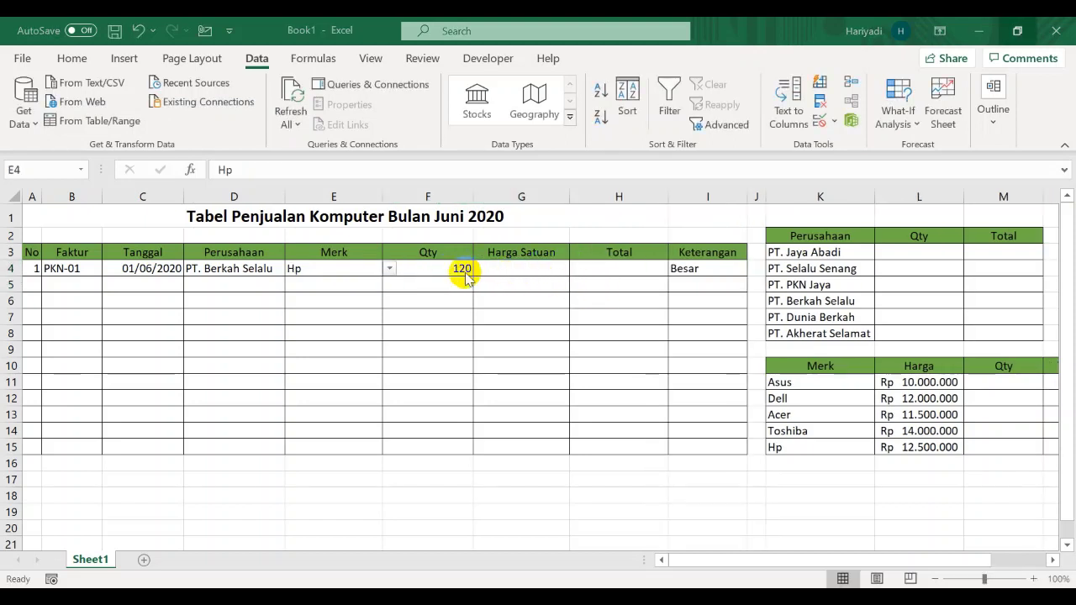
pyautogui.click(331, 266)
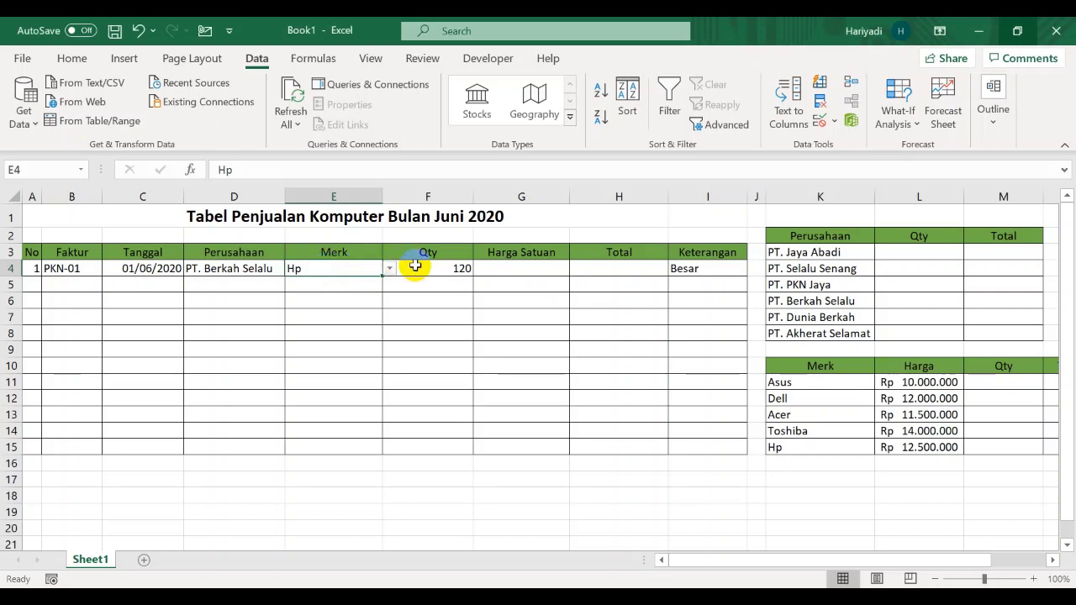
pyautogui.click(506, 266)
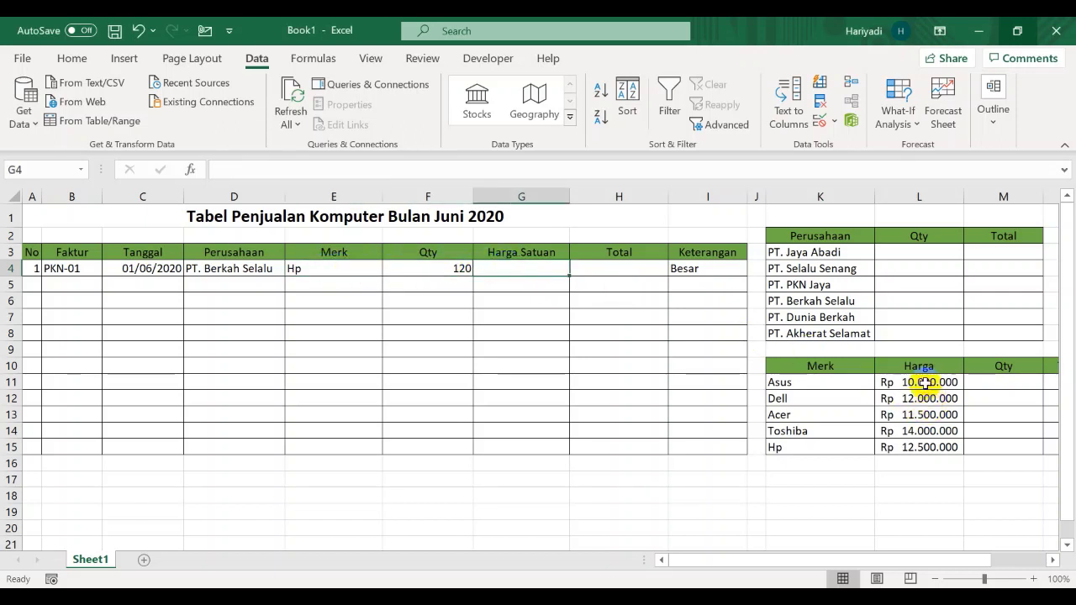
pyautogui.click(784, 382)
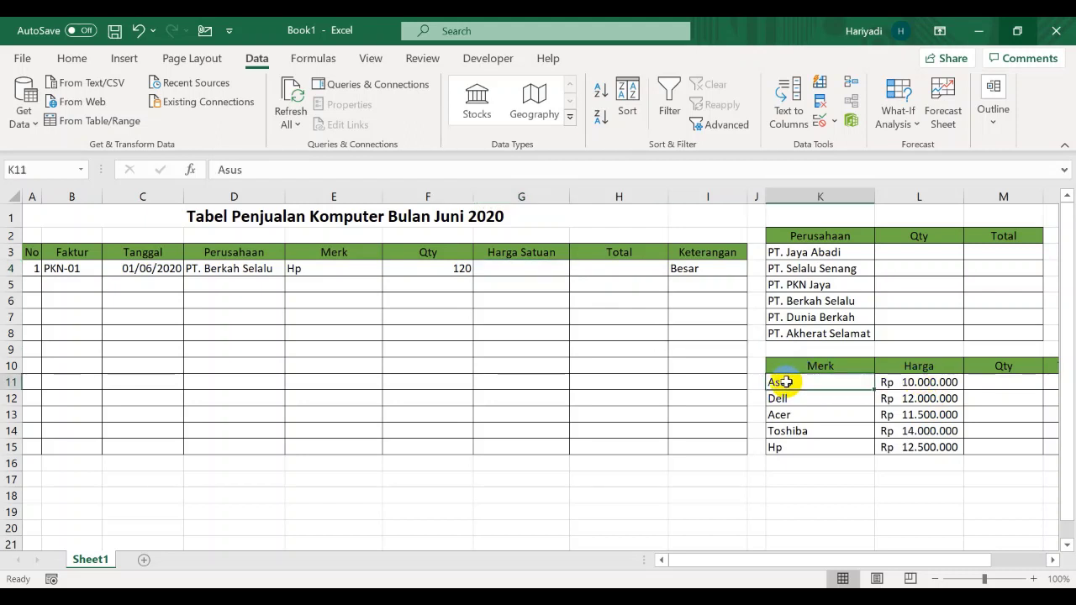
pyautogui.click(887, 383)
pyautogui.click(804, 400)
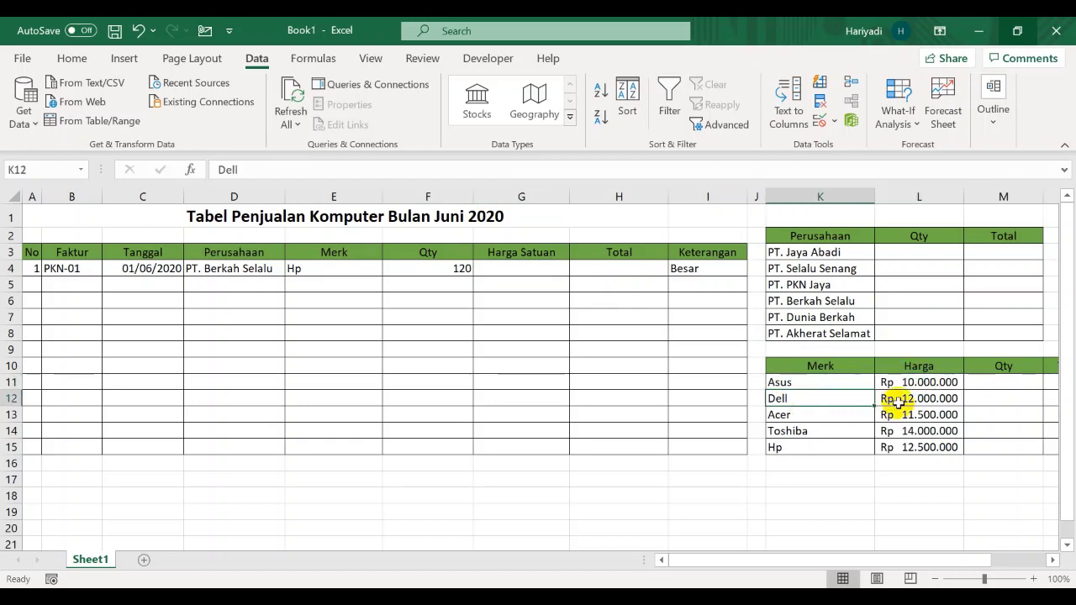
pyautogui.click(898, 403)
pyautogui.click(809, 429)
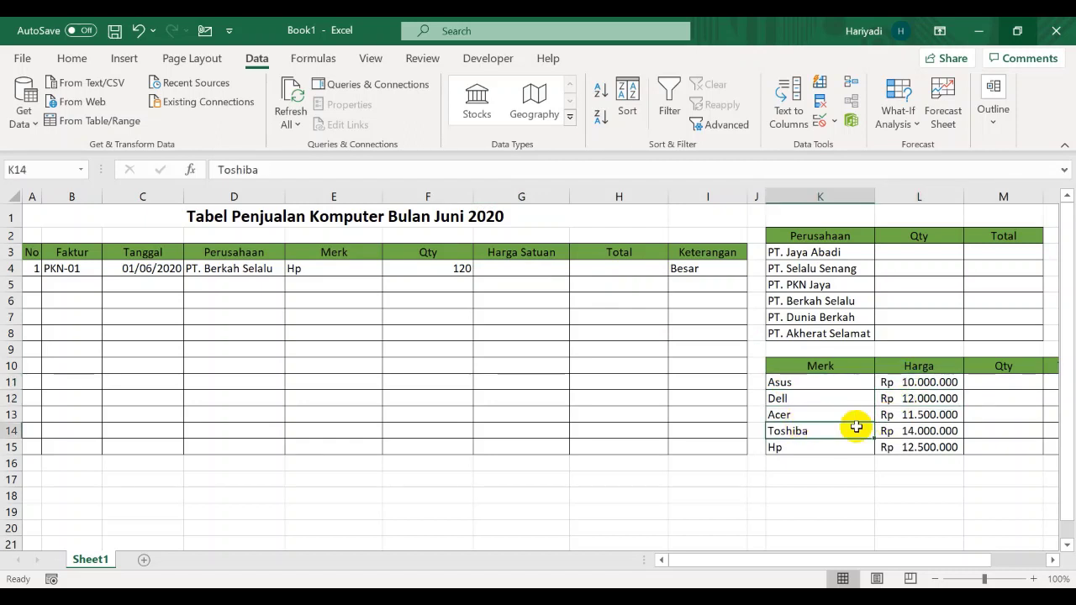
pyautogui.click(370, 266)
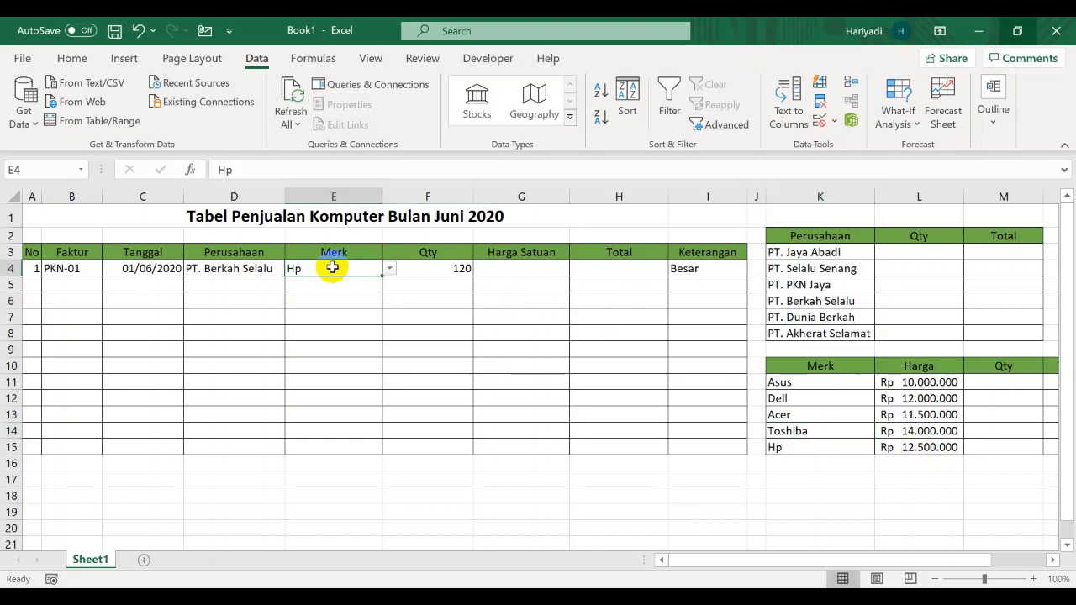
# Start a nested IF formula in cell G4 of Harga Satuan that returns 10000000 when E4="Asus"
pyautogui.click(500, 270)
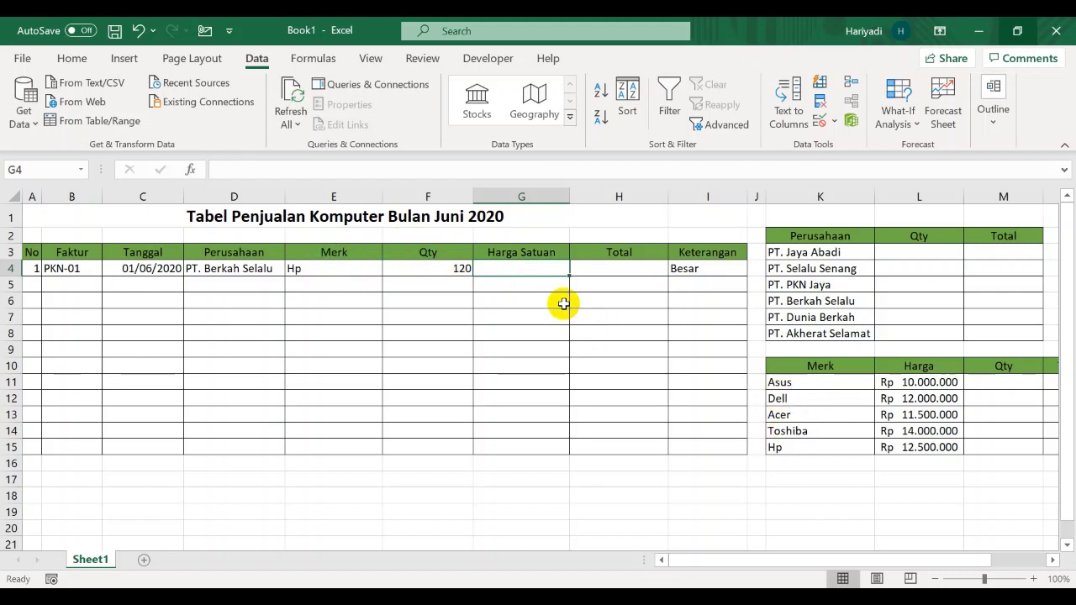
pyautogui.write('=')
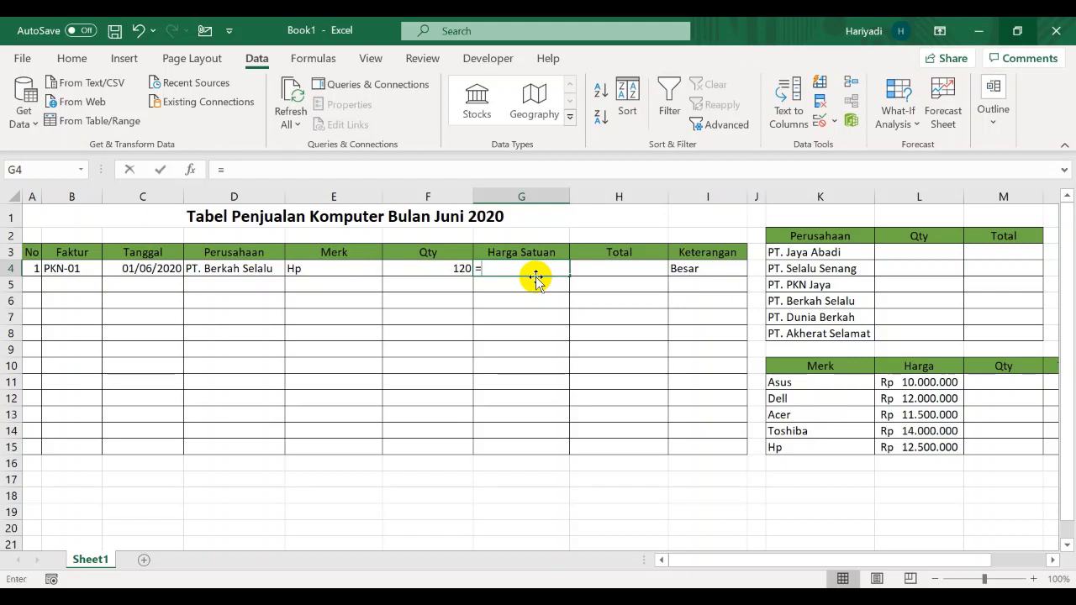
pyautogui.write('if(')
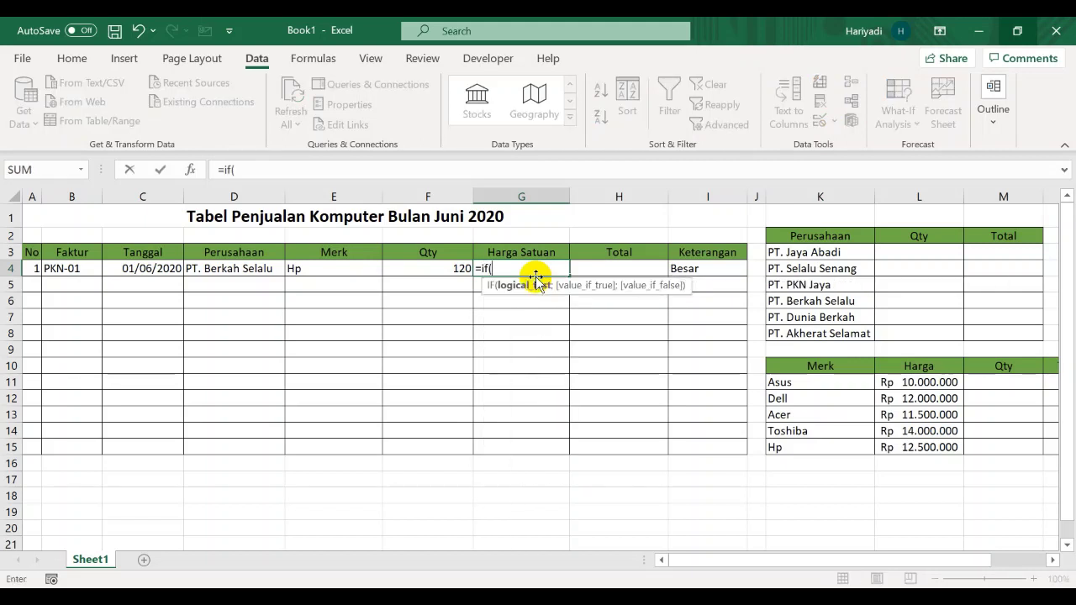
pyautogui.click(343, 268)
pyautogui.write('=')
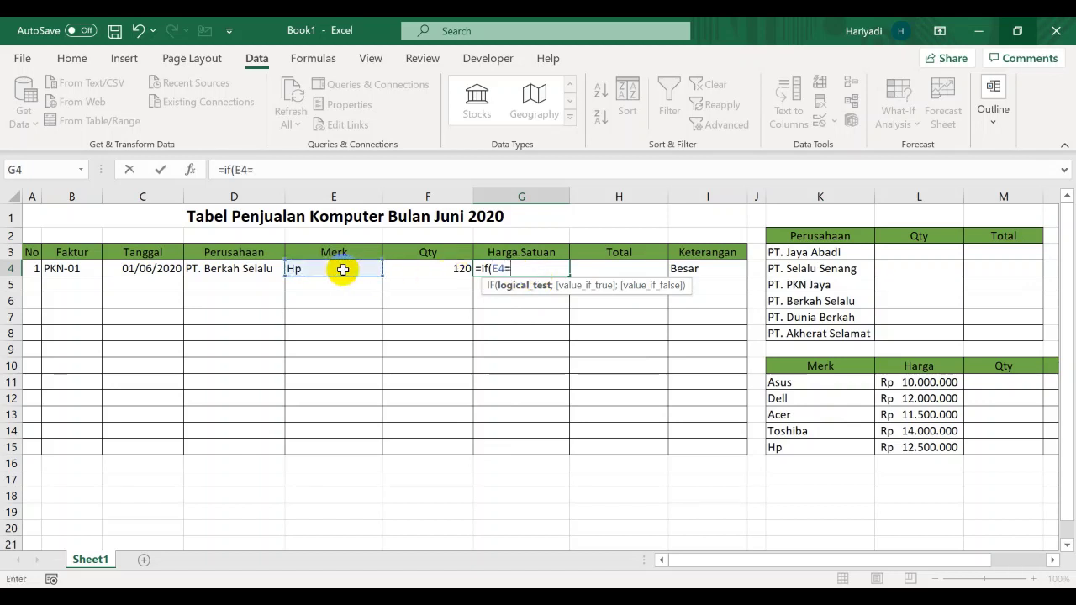
pyautogui.write('"Asus";')
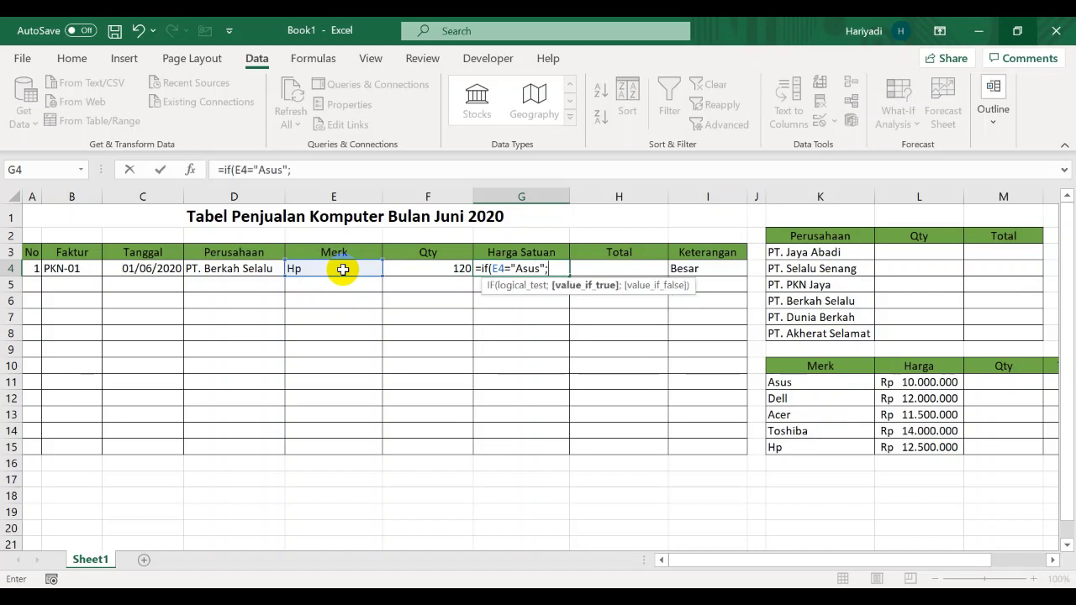
pyautogui.write('10000000')
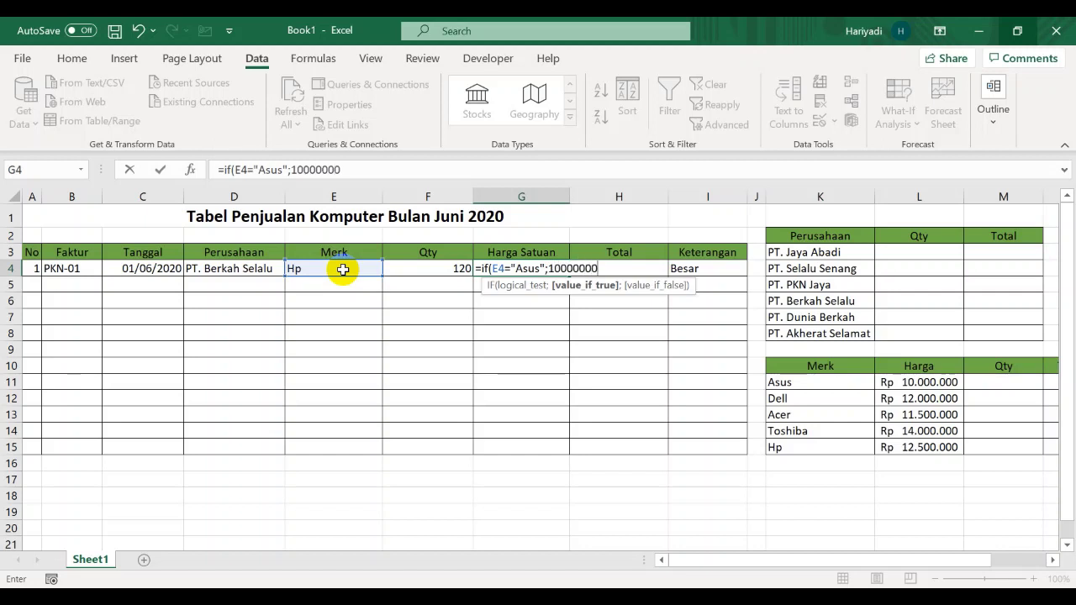
# Extend the G4 formula with a nested IF that returns 12000000 when E4="Dell"
pyautogui.write(';if(')
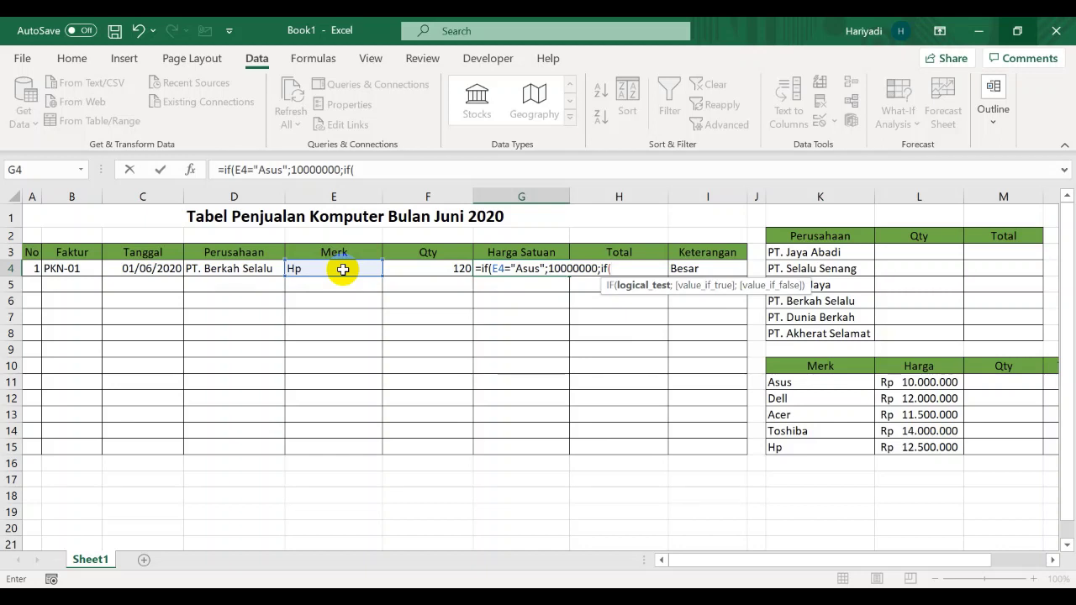
pyautogui.write('E4')
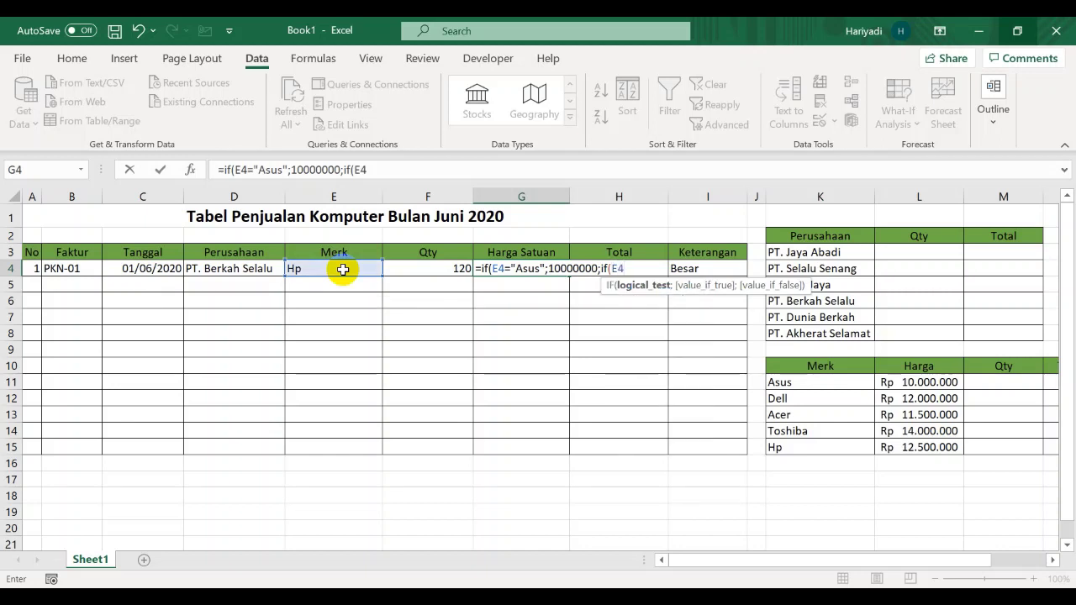
pyautogui.write('="Dell')
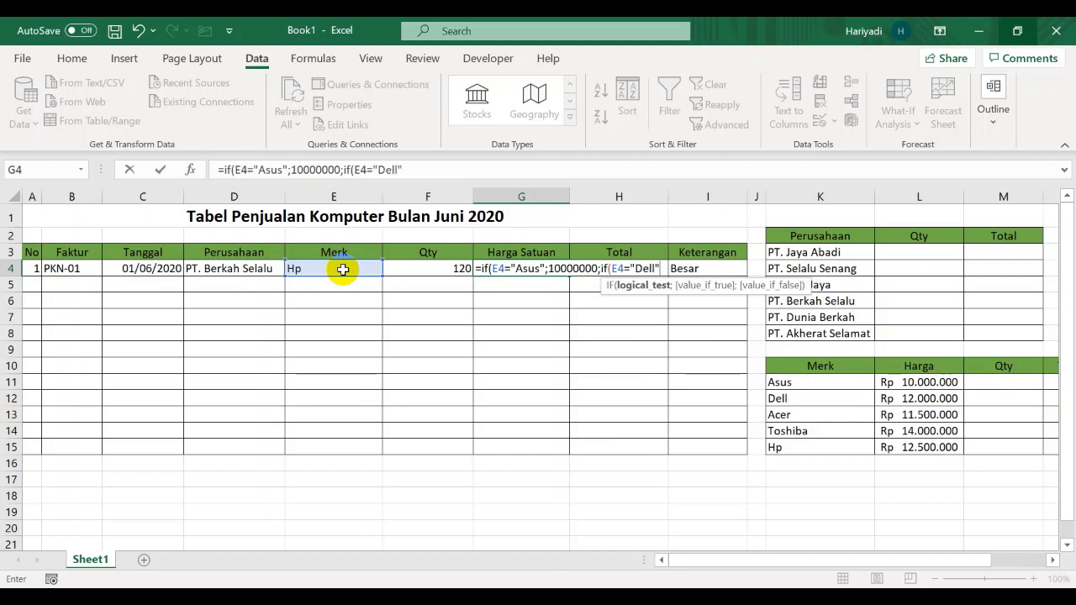
pyautogui.write('";')
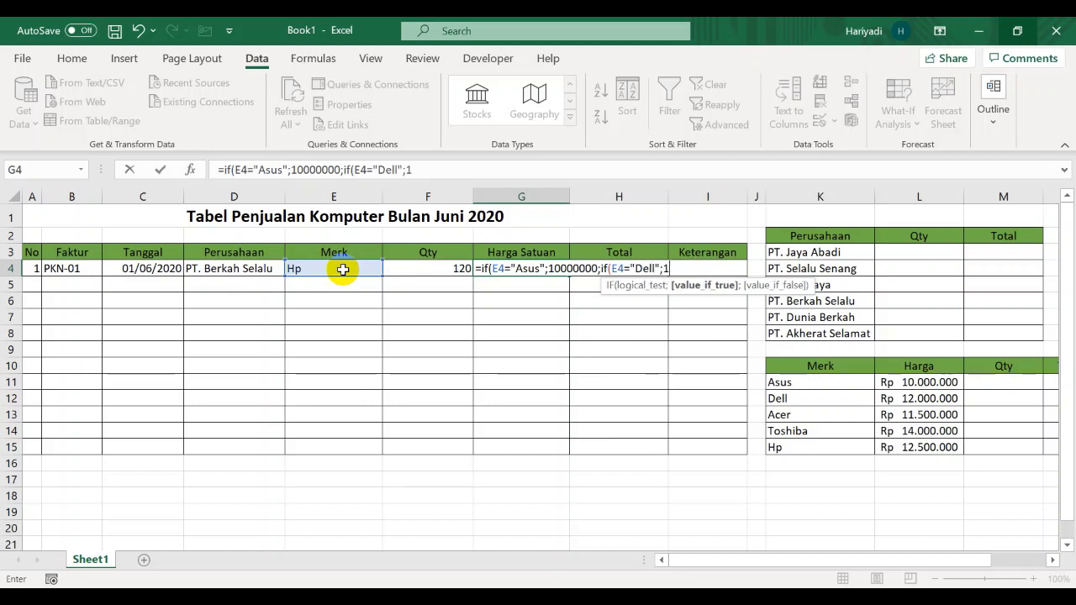
pyautogui.write('12000000')
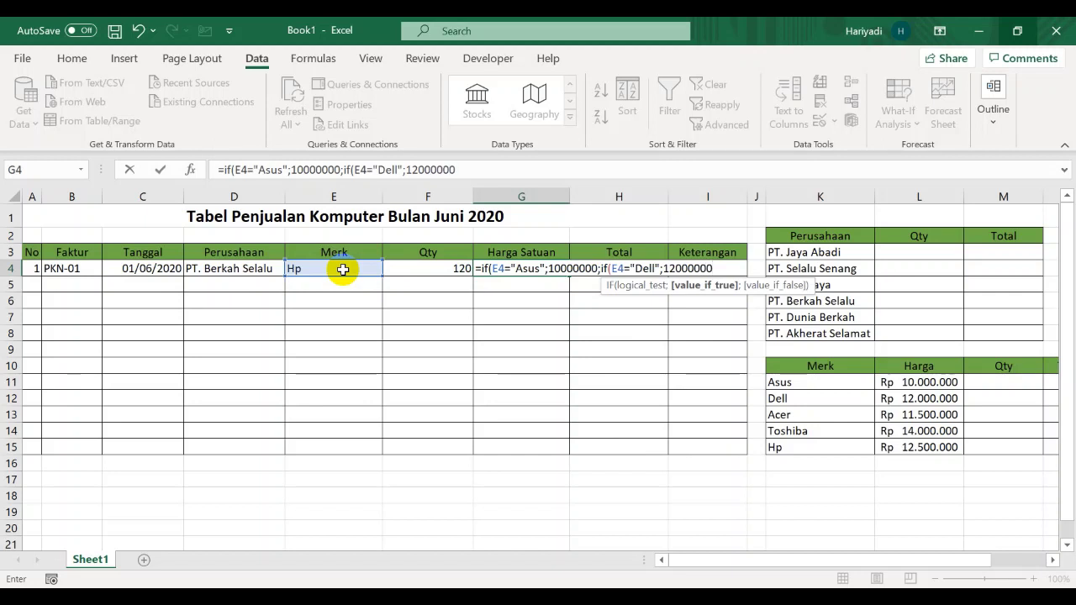
# Extend the G4 formula with a nested IF that returns 11500000 when E4="Acer"
pyautogui.write(';if(')
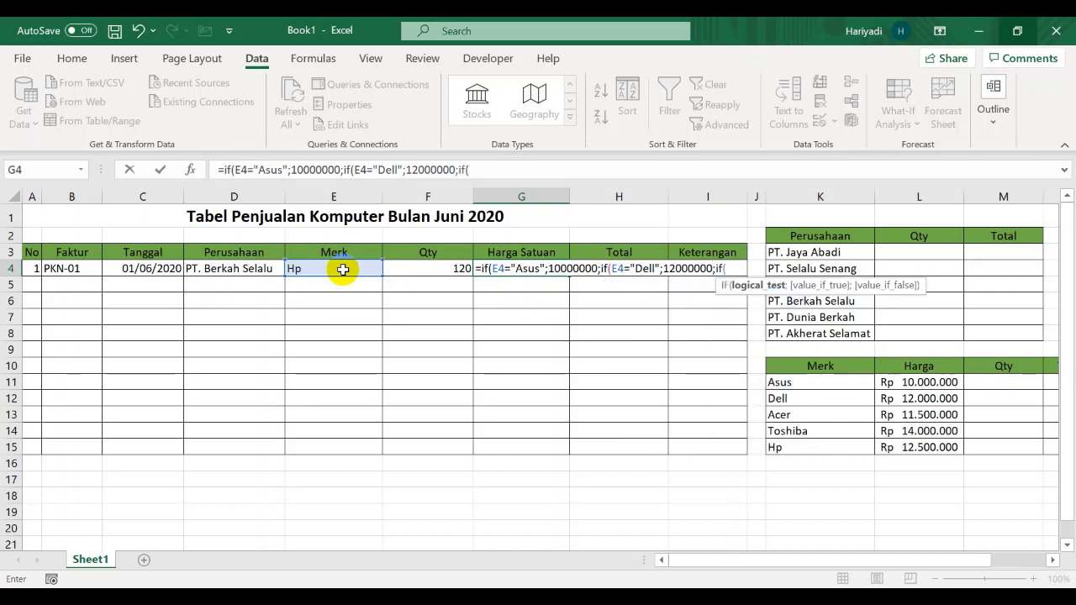
pyautogui.write('E4=')
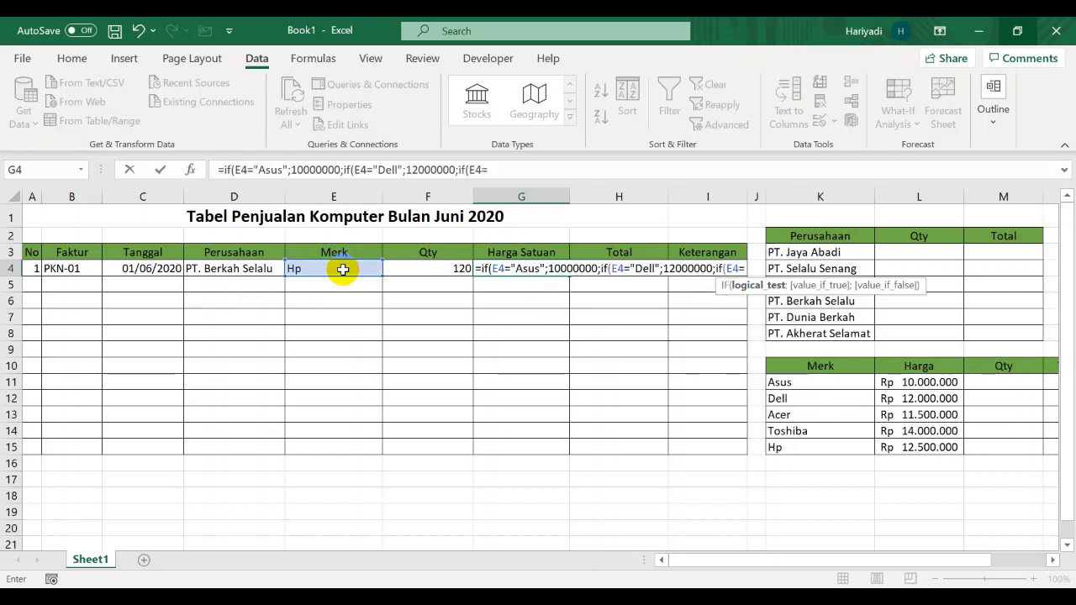
pyautogui.write('"Ace')
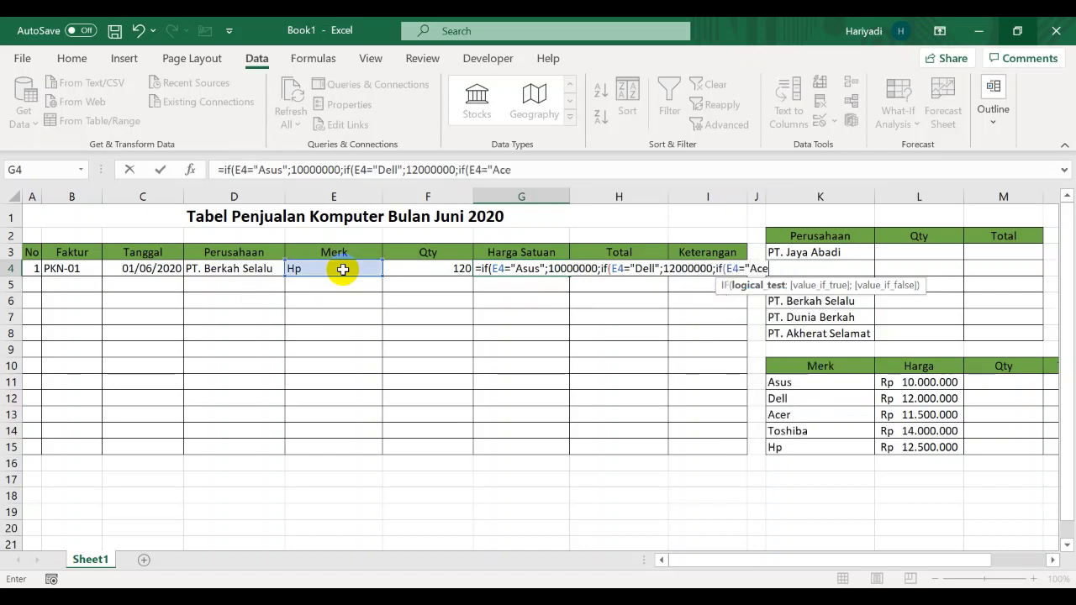
pyautogui.write('r";')
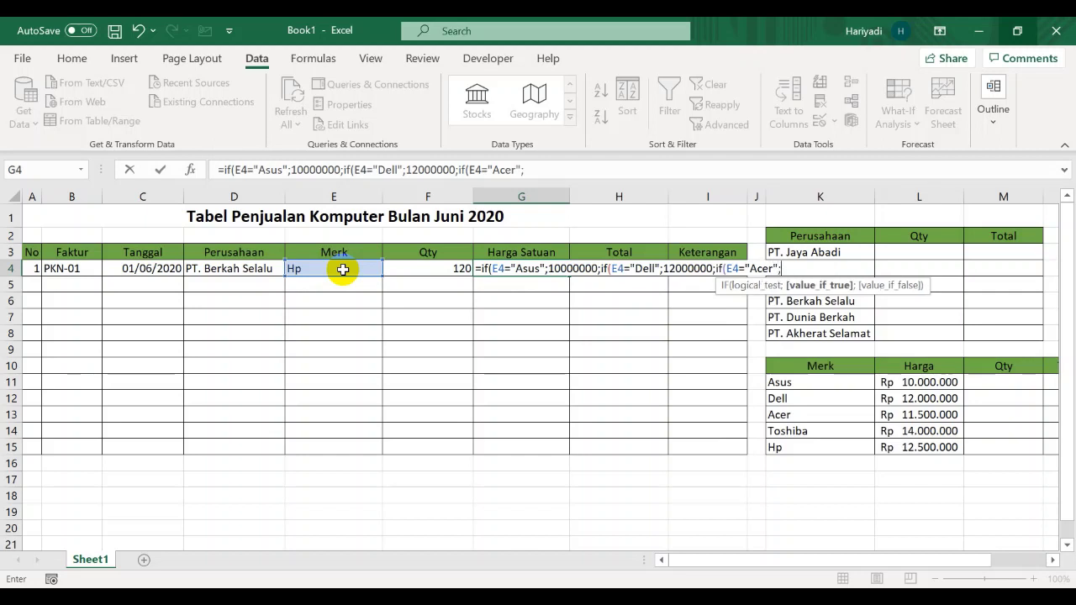
pyautogui.write('11500')
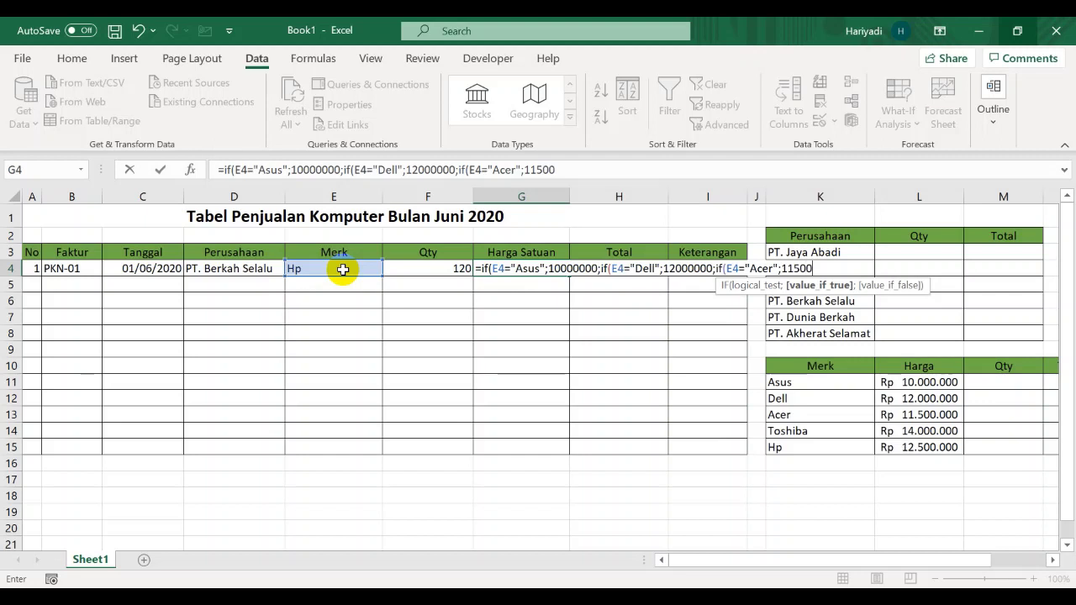
pyautogui.write('000;')
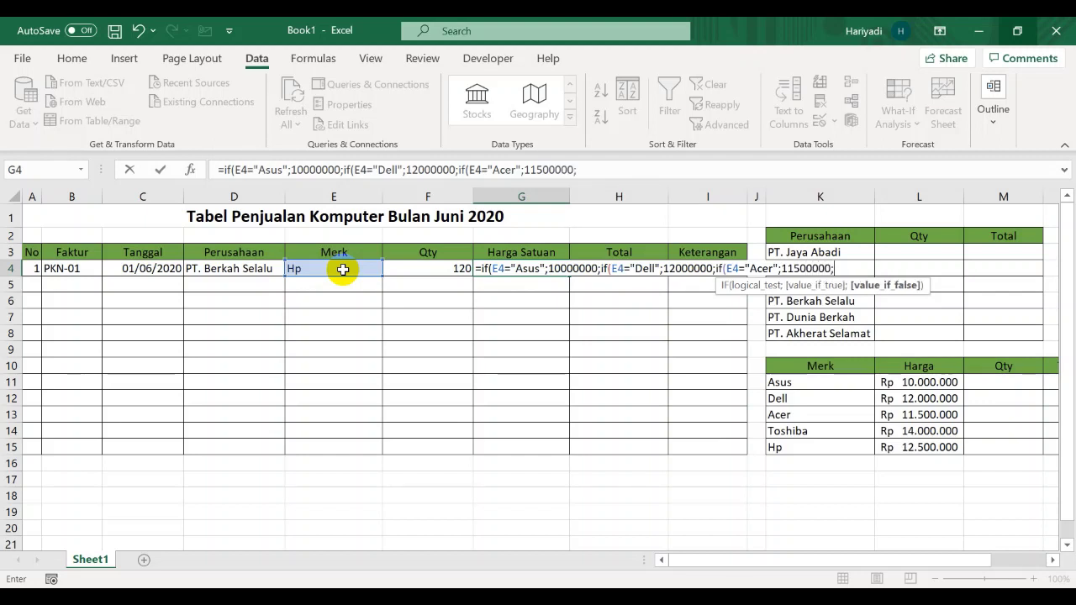
# Extend the G4 formula with a nested IF that returns 14000000 when E4="Toshiba"
pyautogui.write('if(')
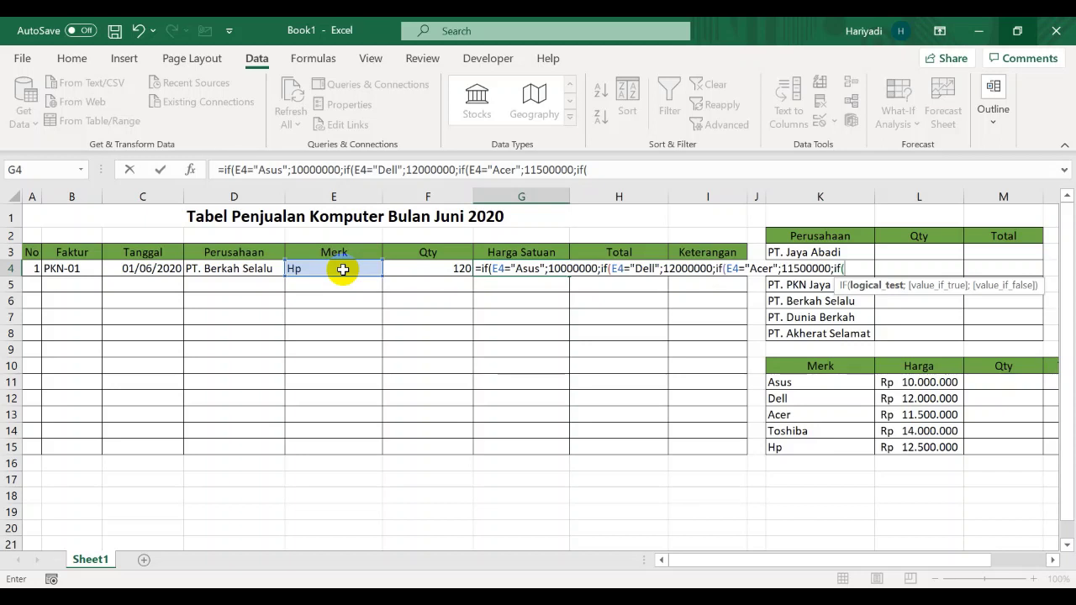
pyautogui.write('E4')
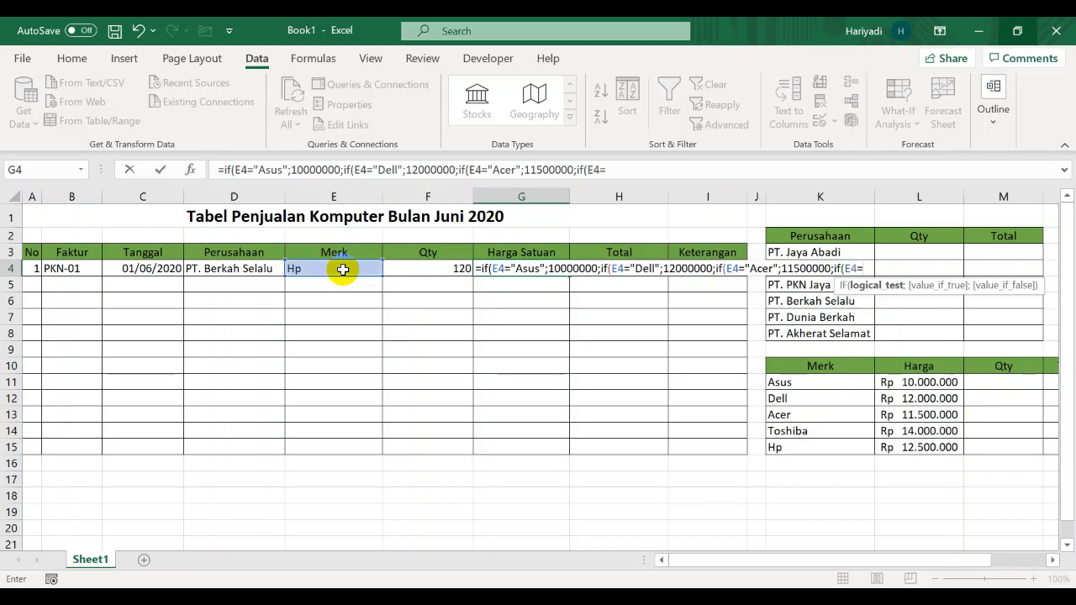
pyautogui.write('="Toshiba')
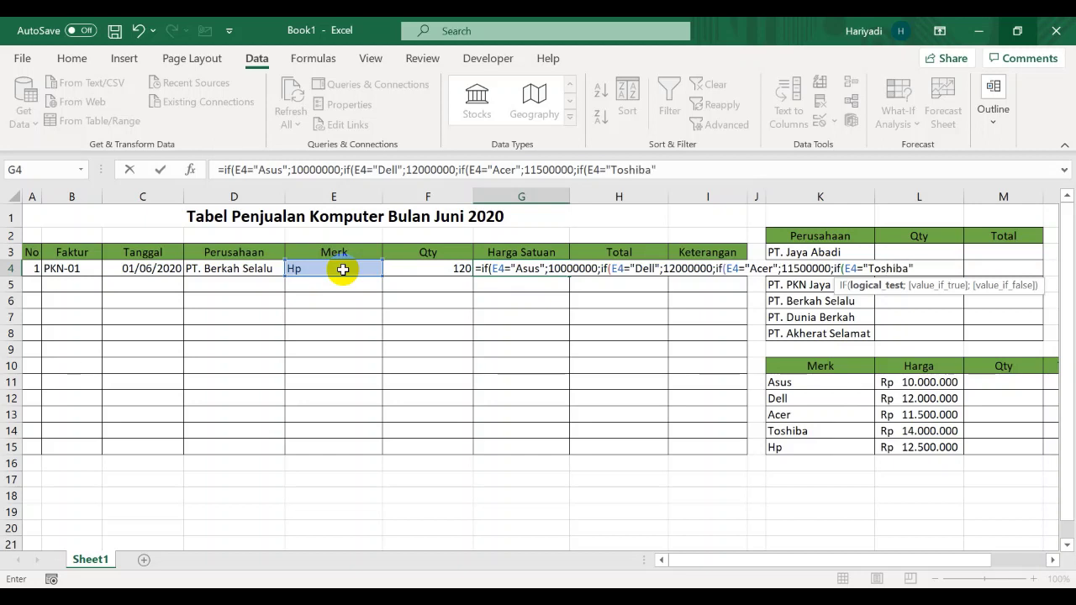
pyautogui.write('";')
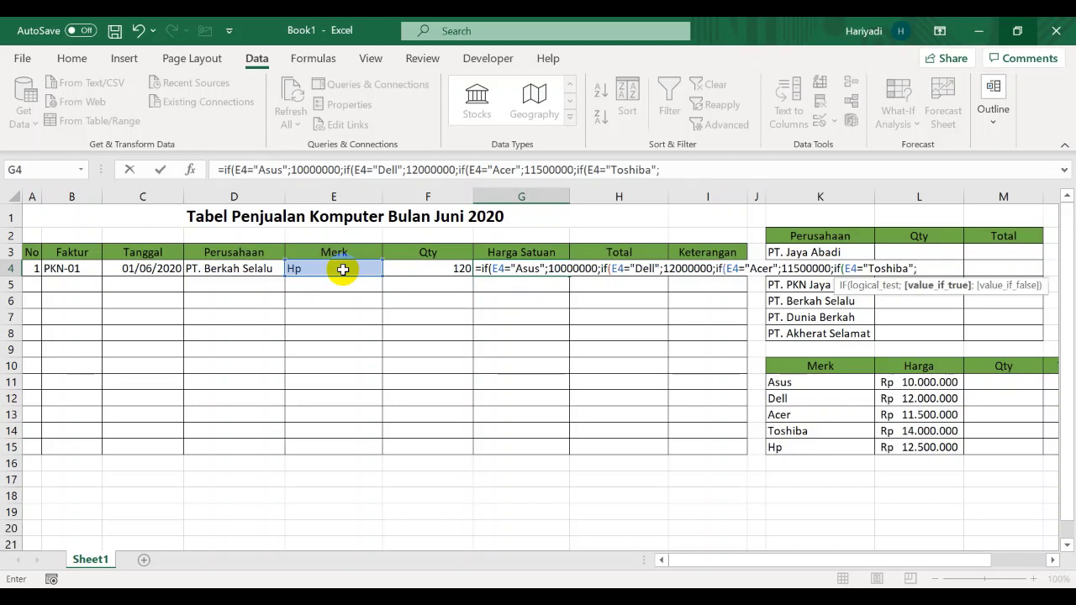
pyautogui.write('14000000;')
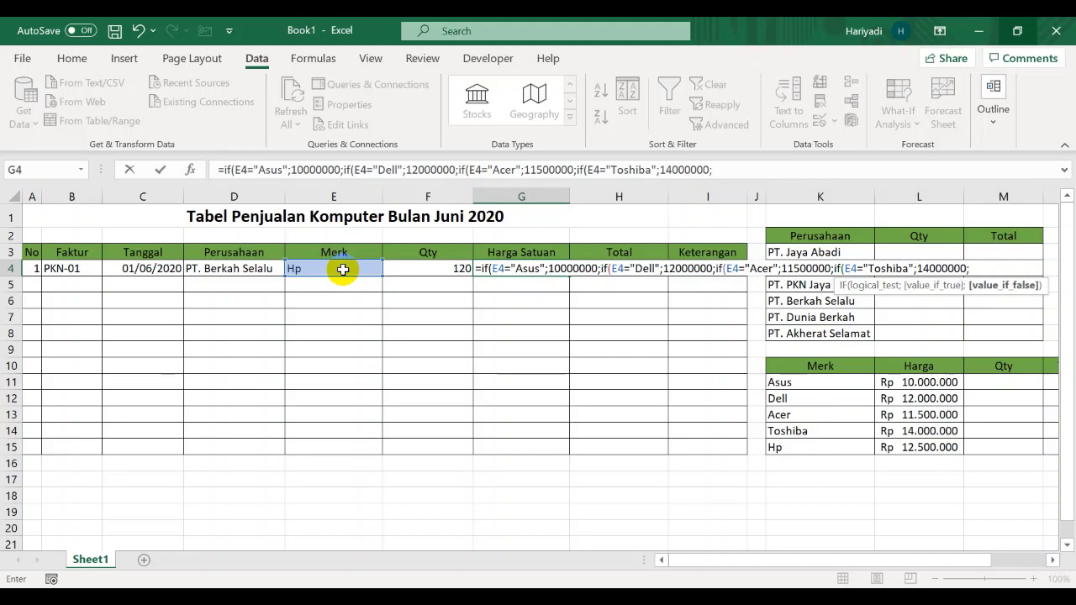
# Finish the G4 formula with an IF returning 12500000 when E4="Hp", otherwise 0, and enter it, accepting the corrected closing parentheses
pyautogui.write('if')
pyautogui.write('(')
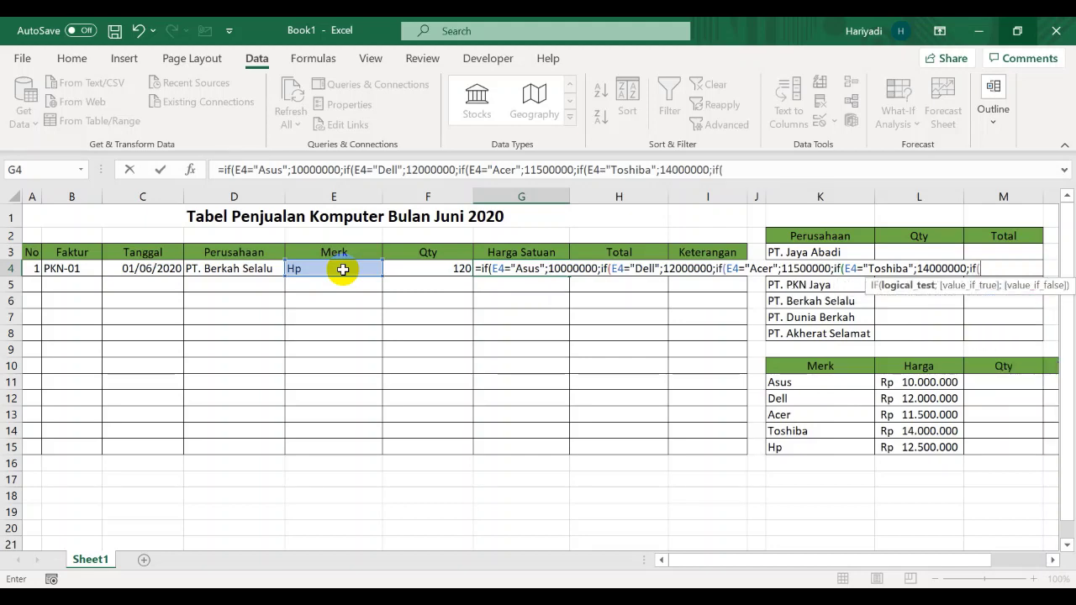
pyautogui.write('e4="Hp')
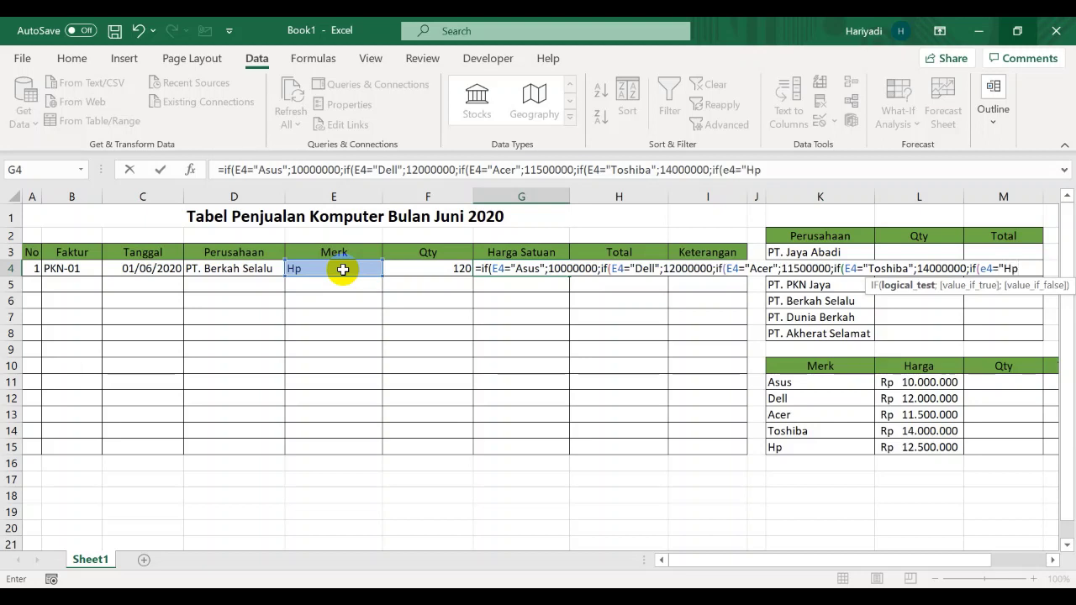
pyautogui.write('";12500')
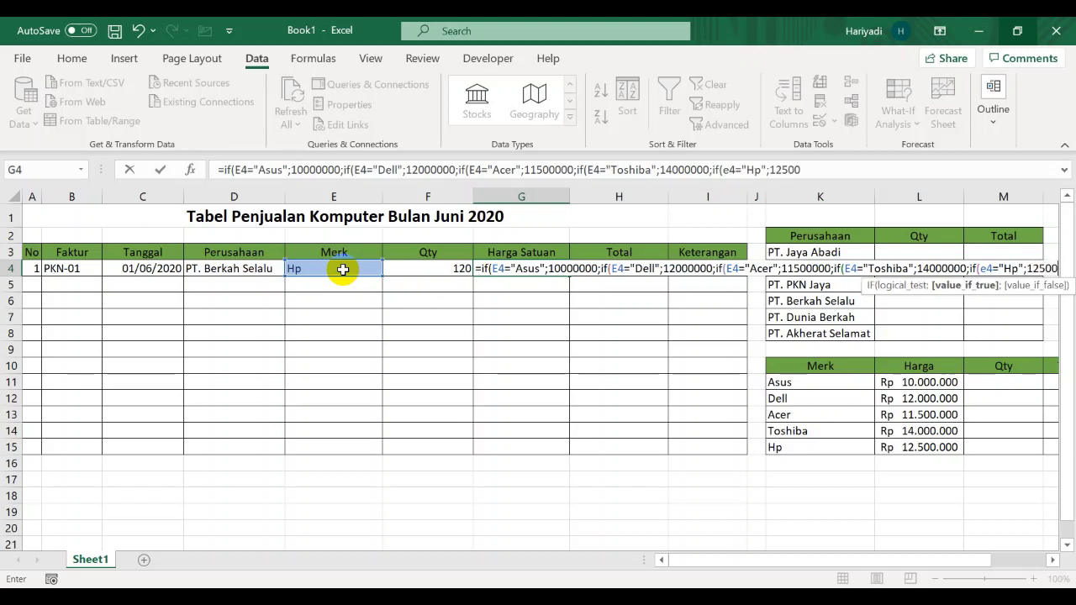
pyautogui.write('000')
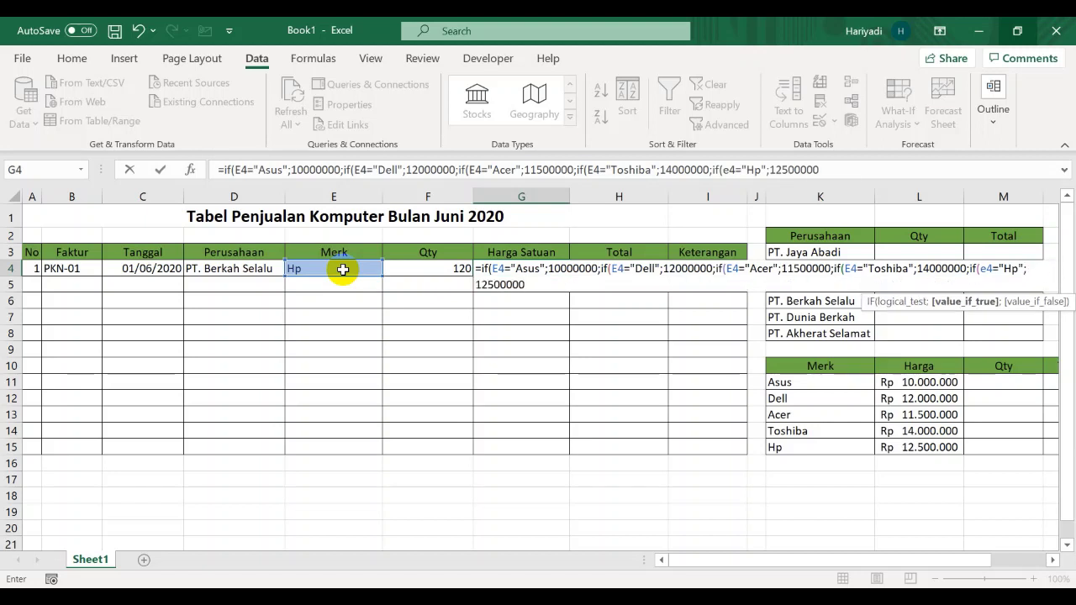
pyautogui.write(';')
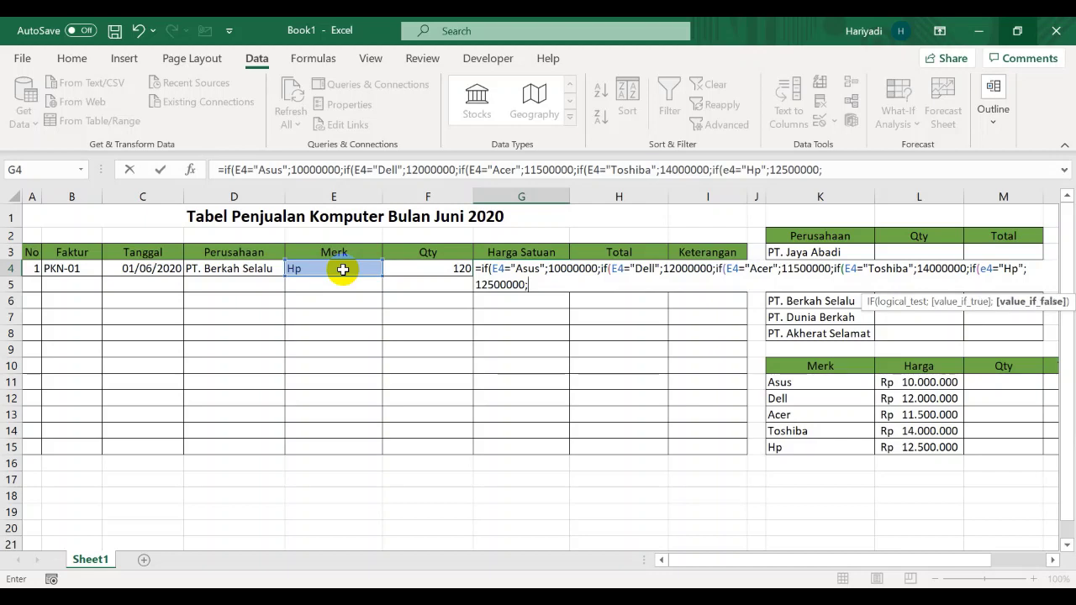
pyautogui.write('0)')
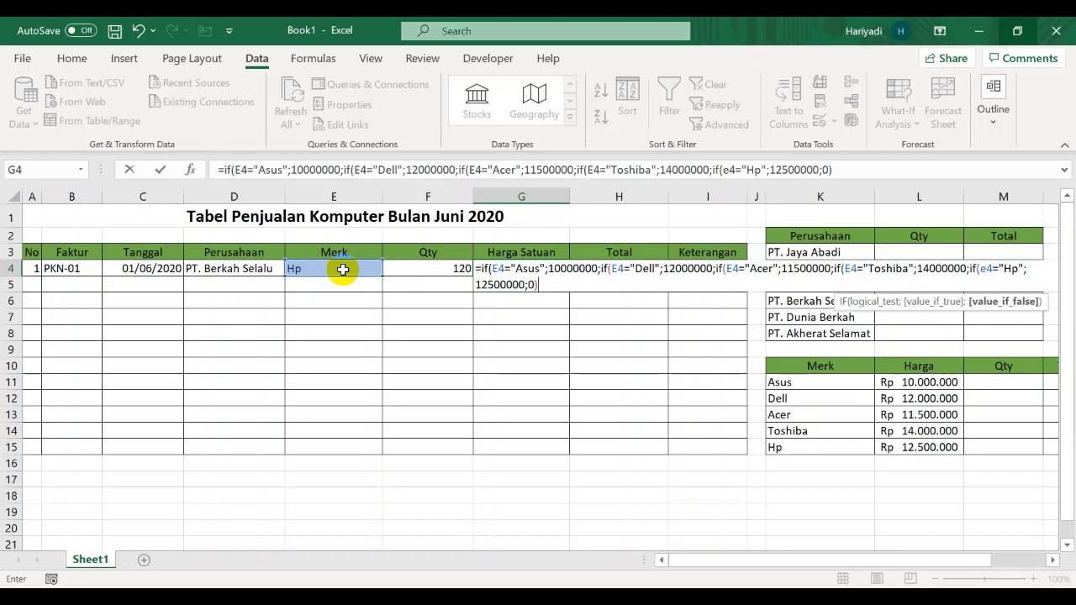
pyautogui.press('Return')
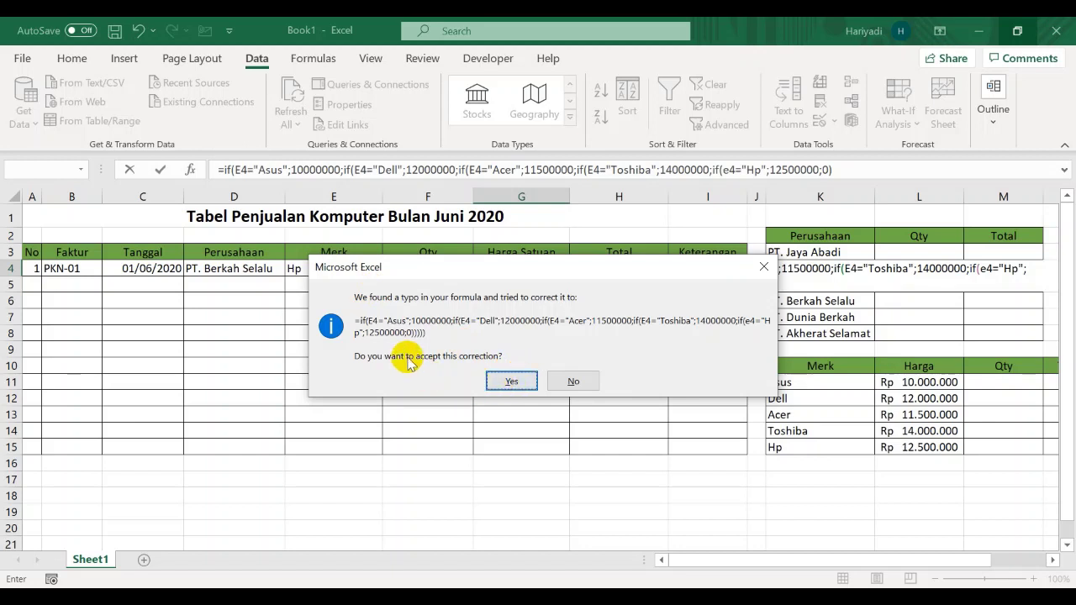
pyautogui.click(507, 379)
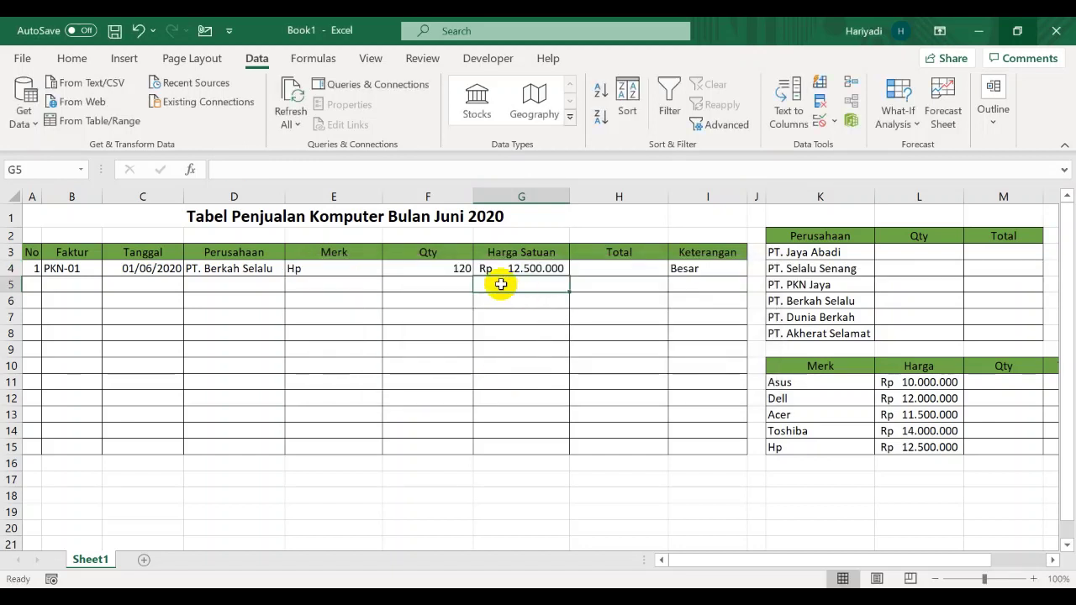
# Test the G4 price formula by switching the brand in E4 through Asus, Dell, Acer and Toshiba, ending on Hp
pyautogui.click(338, 275)
pyautogui.click(389, 268)
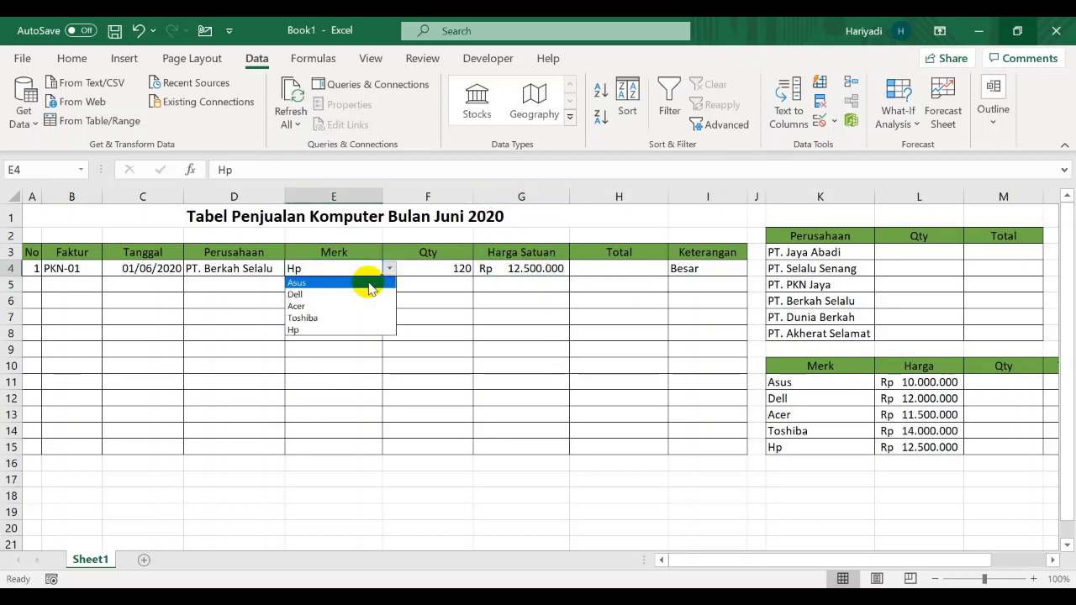
pyautogui.click(370, 284)
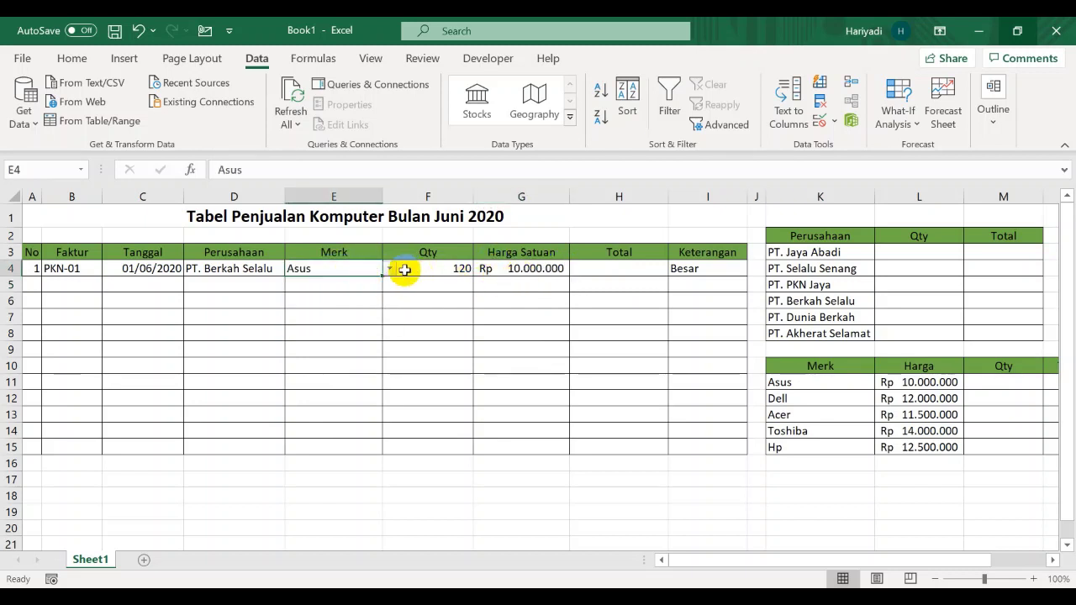
pyautogui.click(389, 268)
pyautogui.click(357, 293)
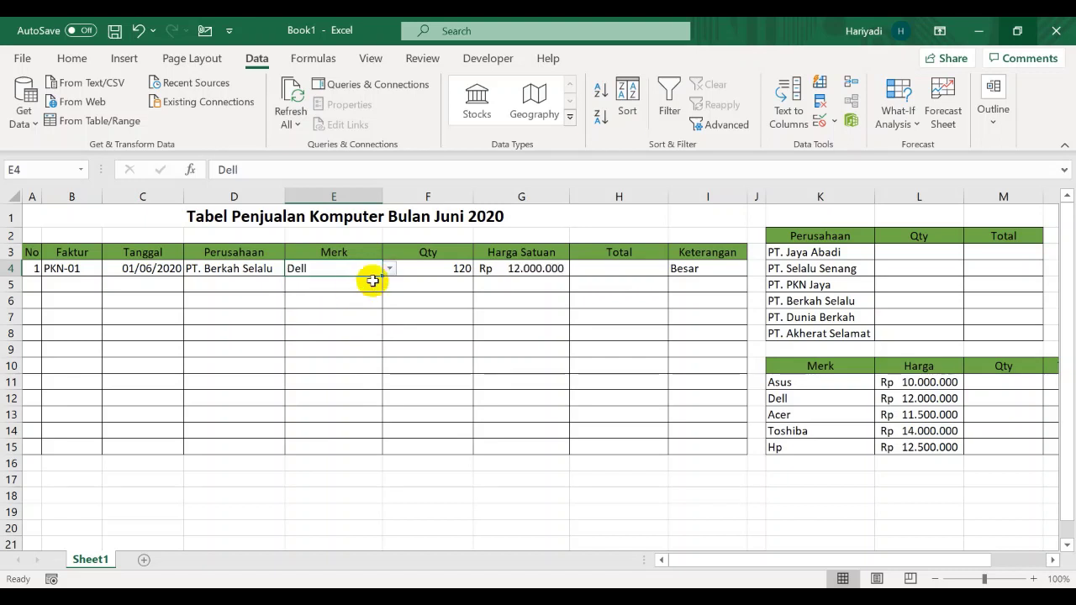
pyautogui.click(388, 269)
pyautogui.click(338, 302)
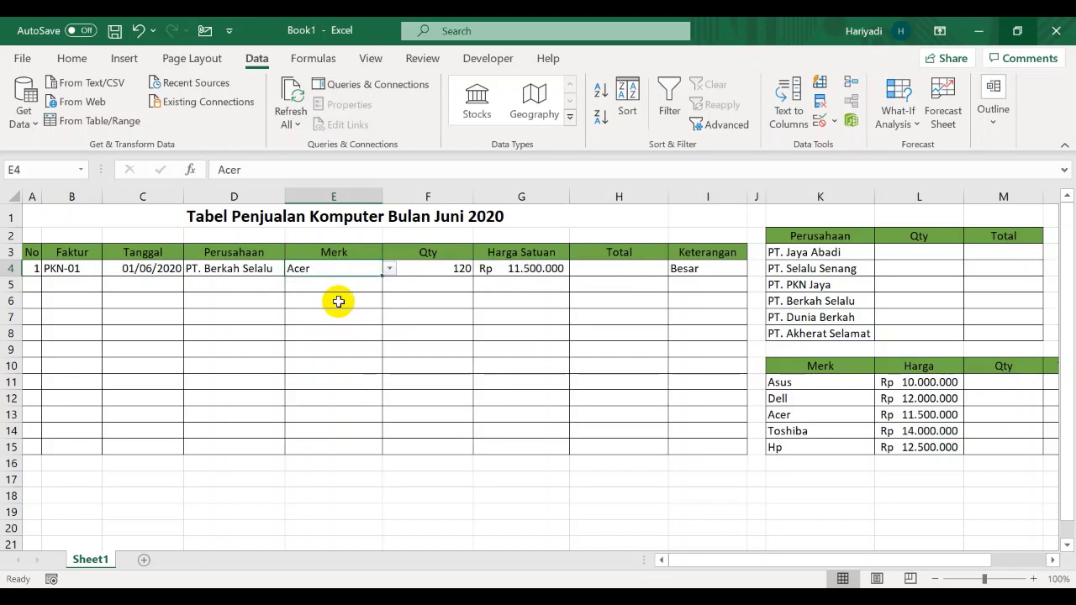
pyautogui.click(390, 270)
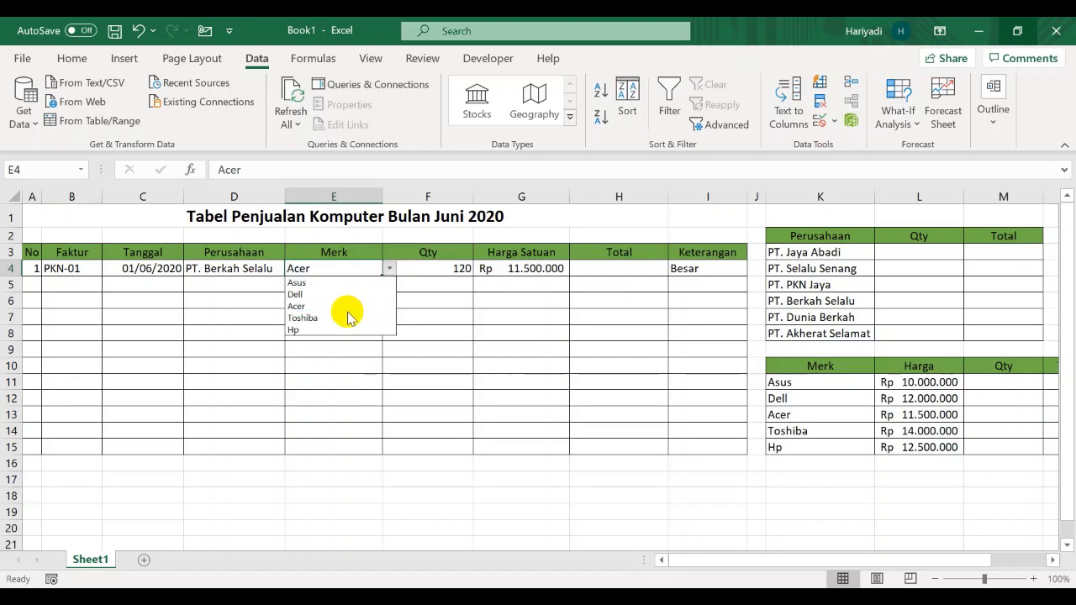
pyautogui.click(344, 313)
pyautogui.click(389, 269)
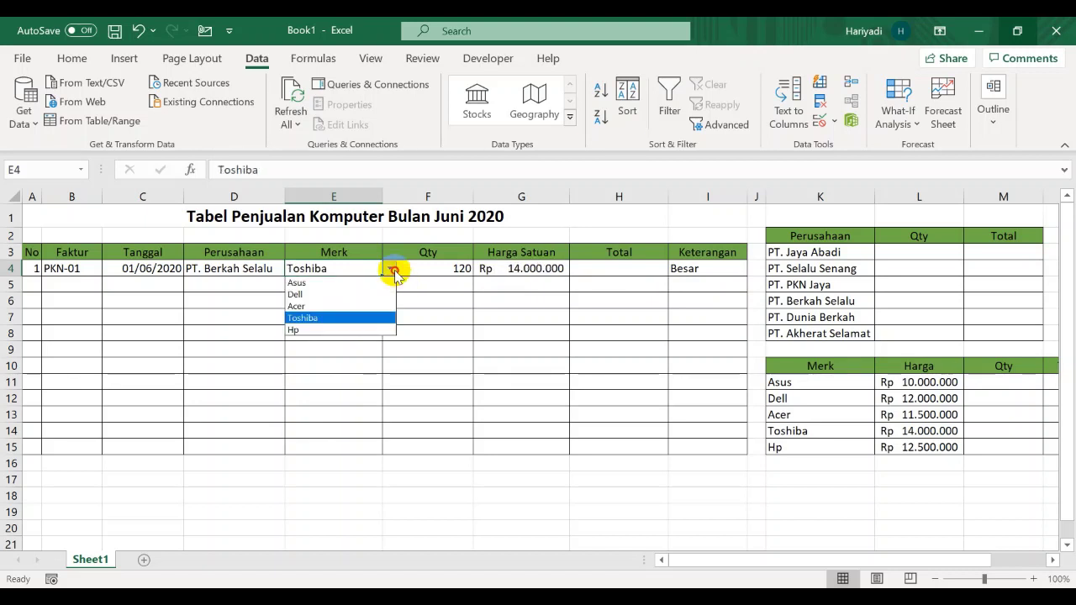
pyautogui.click(334, 330)
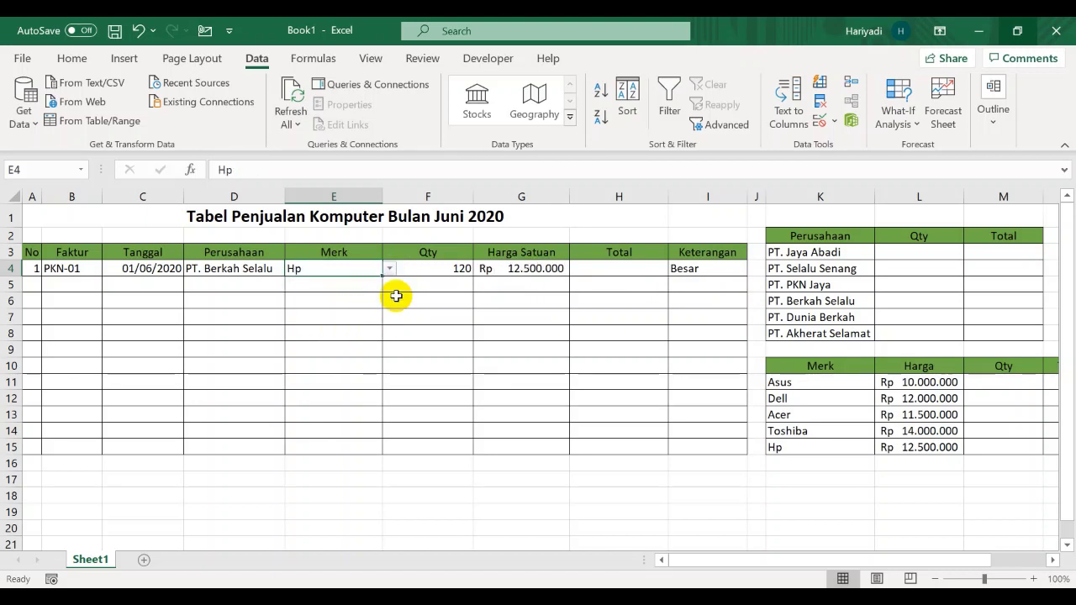
# Calculate the first row's Total in H4 with the formula =F4*G4
pyautogui.click(613, 273)
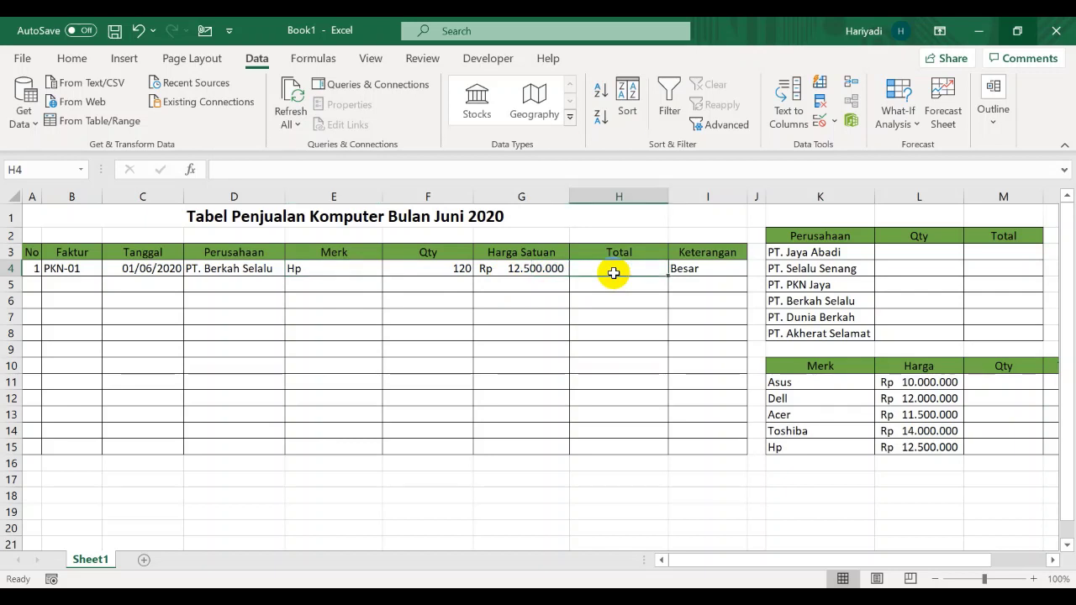
pyautogui.write('=')
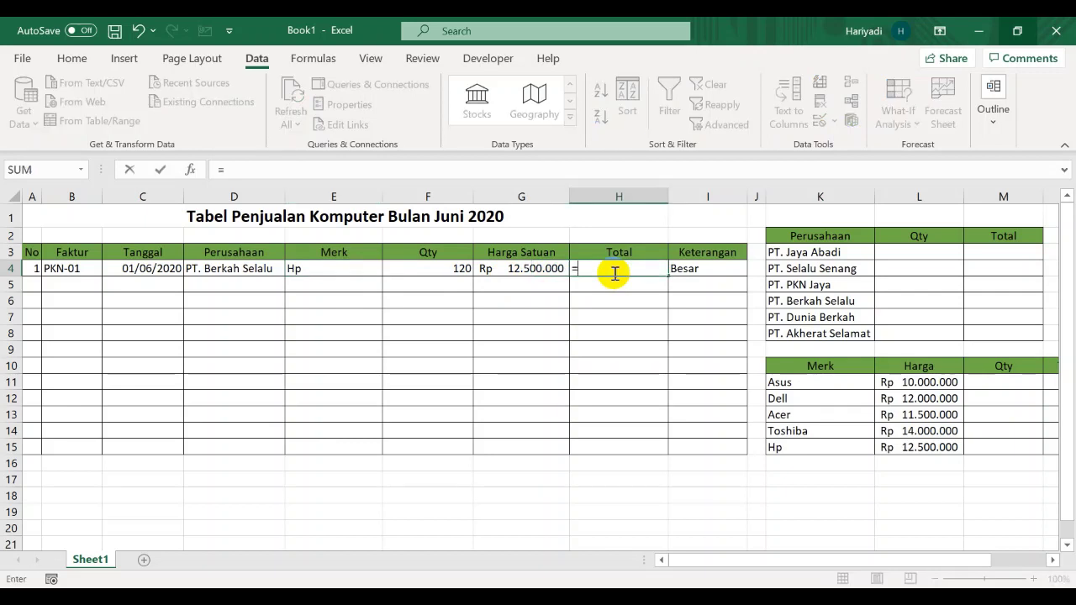
pyautogui.click(422, 271)
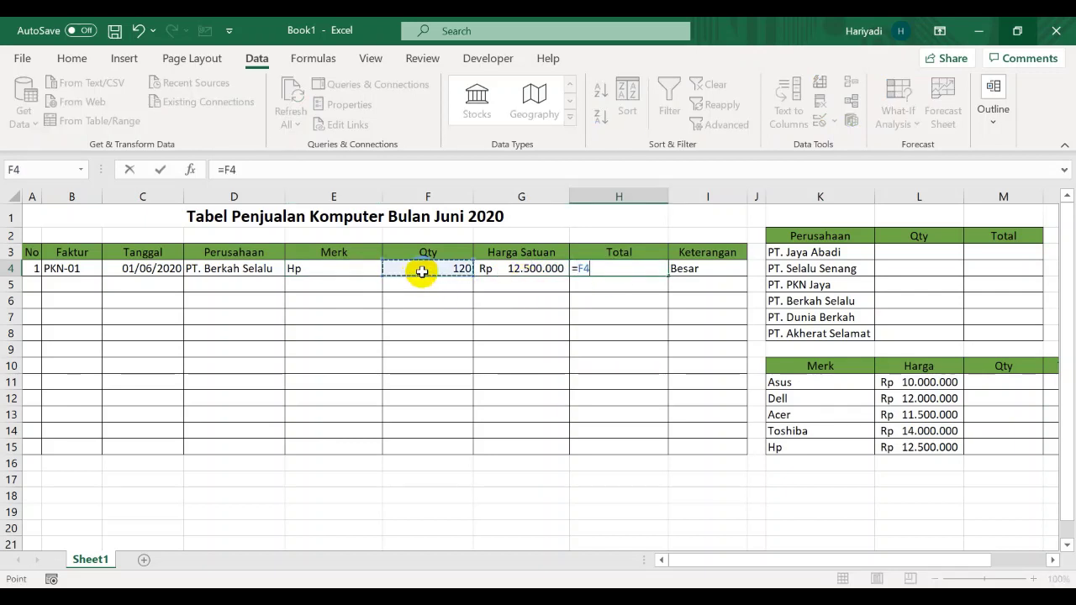
pyautogui.write('*')
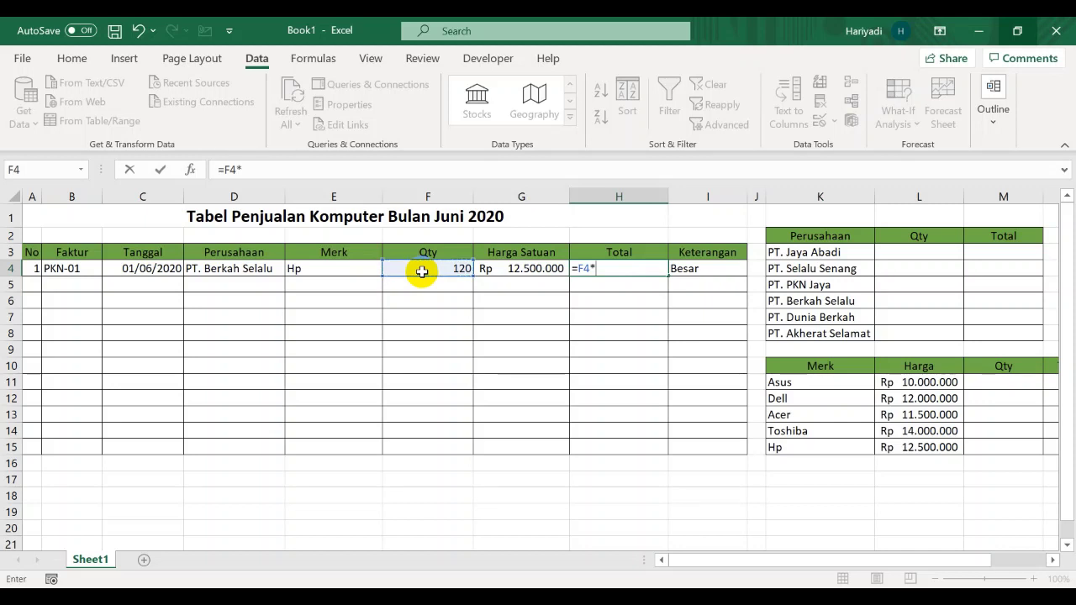
pyautogui.click(513, 270)
pyautogui.press('Return')
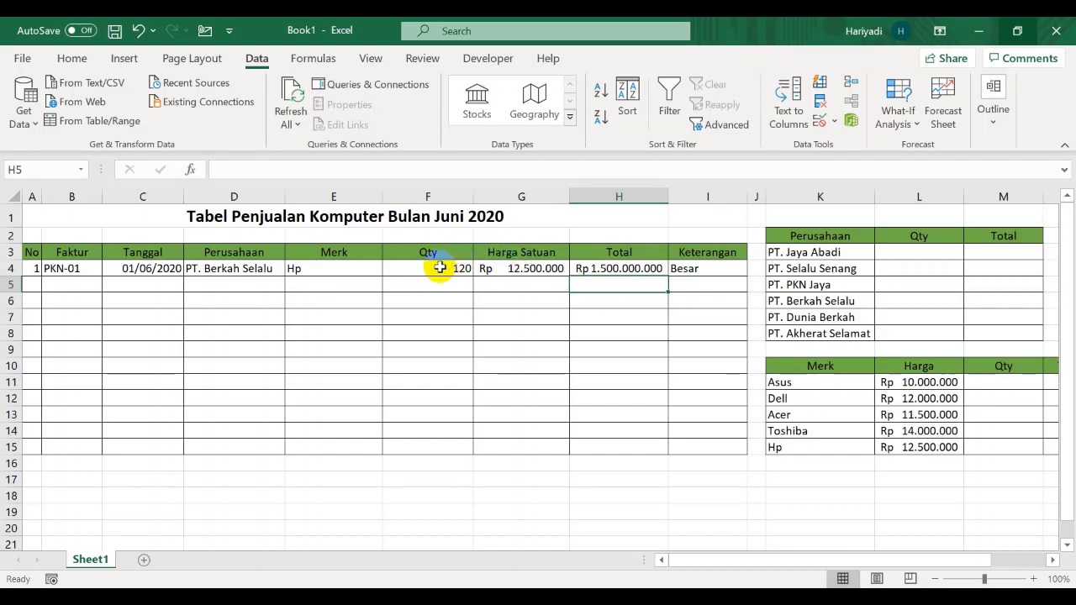
# Enter 2 in A5, and extend both the No series and the PKN-01 Faktur numbers down to row 15
pyautogui.click(33, 288)
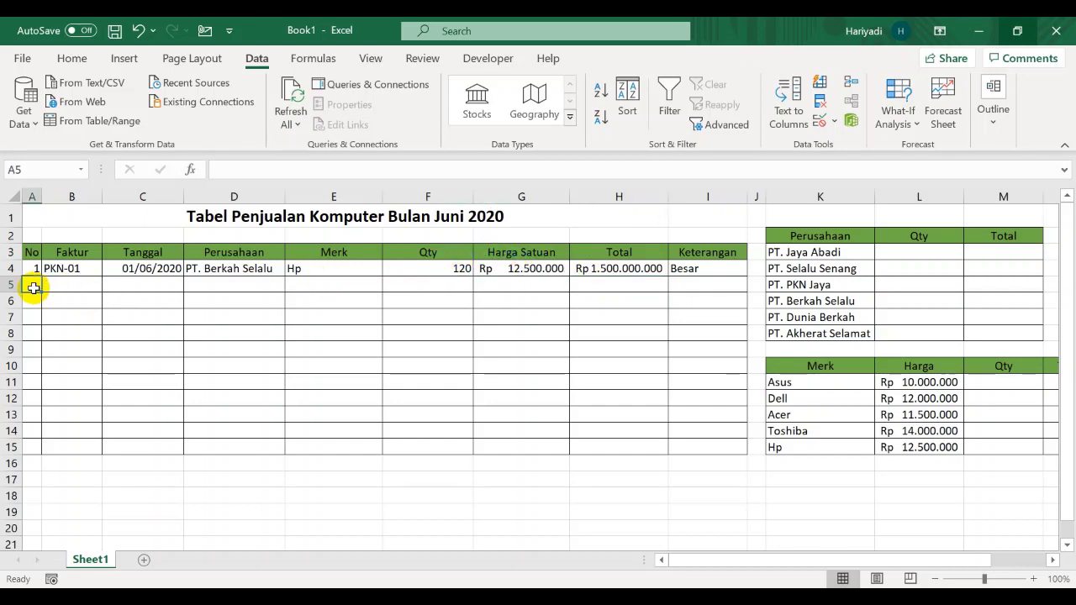
pyautogui.write('2')
pyautogui.press('Return')
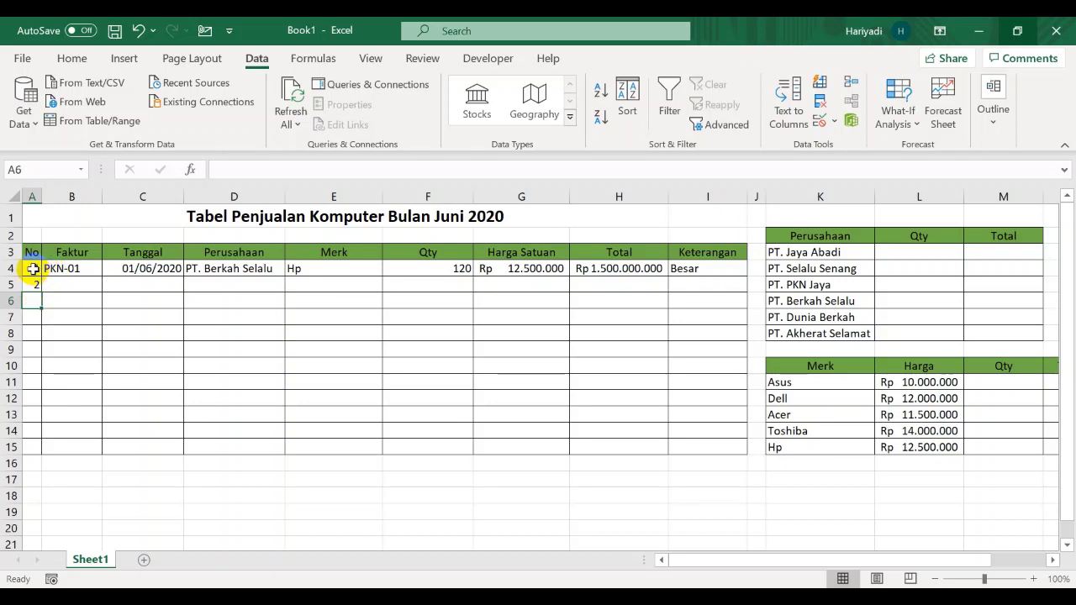
pyautogui.moveTo(32, 269); pyautogui.dragTo(33, 285)
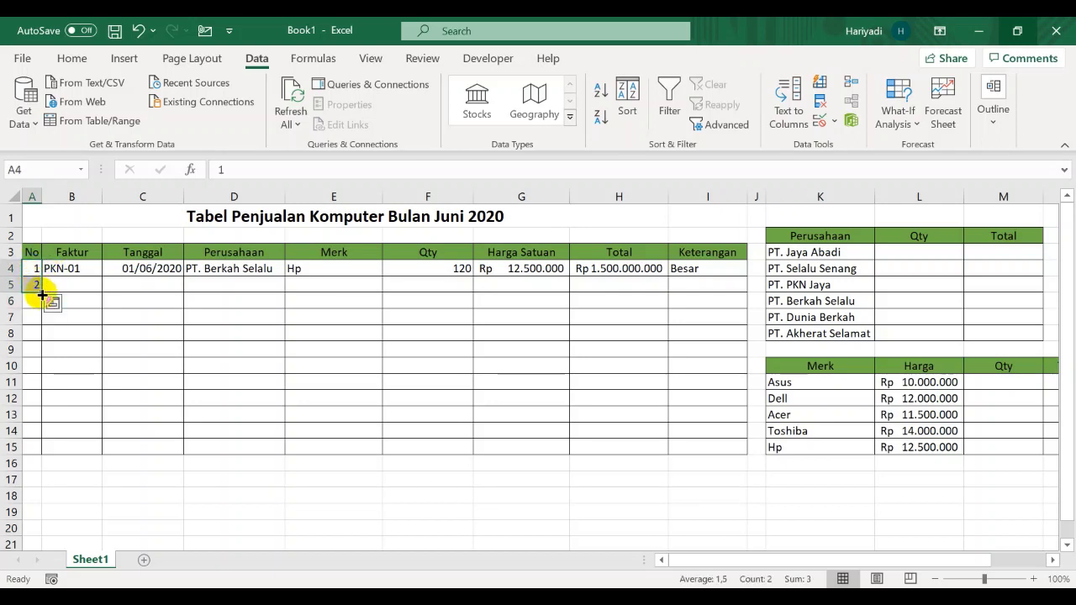
pyautogui.moveTo(41, 293); pyautogui.dragTo(34, 454)
pyautogui.click(65, 269)
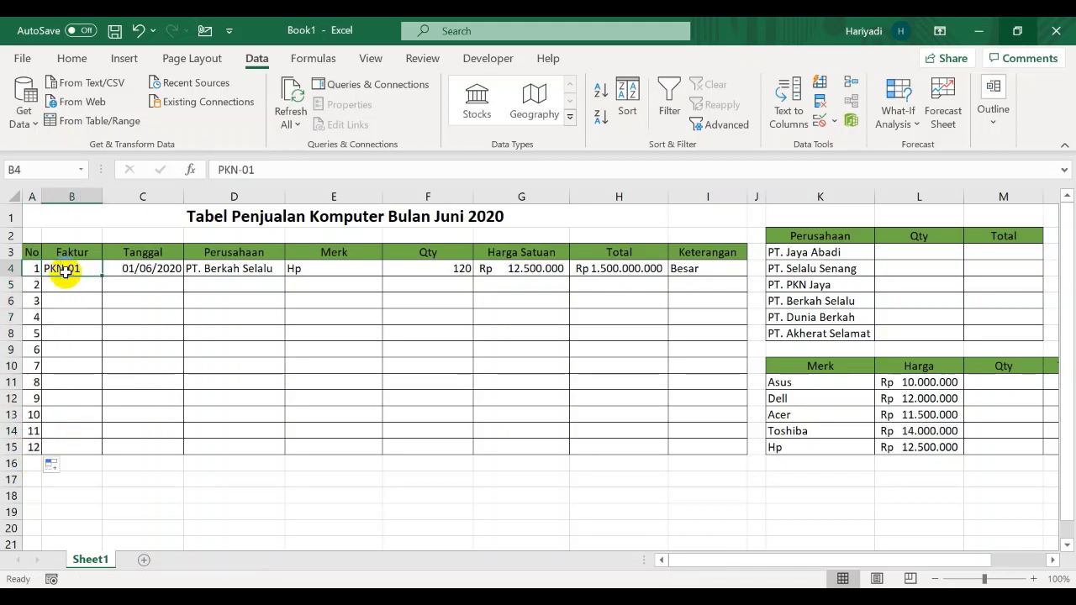
pyautogui.moveTo(100, 274); pyautogui.dragTo(86, 448)
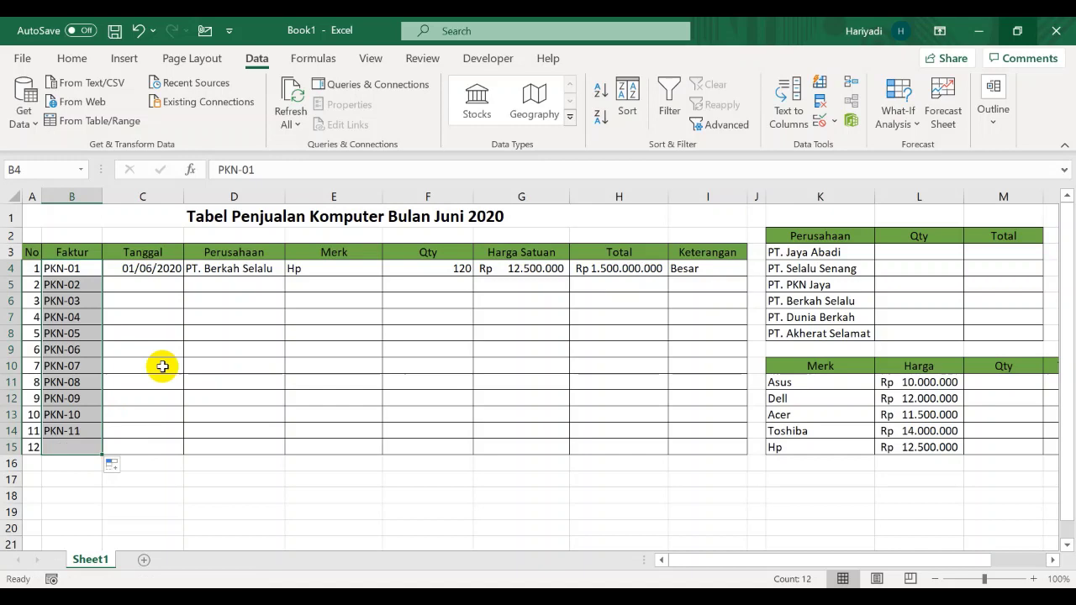
# Enter the date 2/6/2020 in C5 and choose PT. Selalu Senang as the company in D5
pyautogui.click(155, 289)
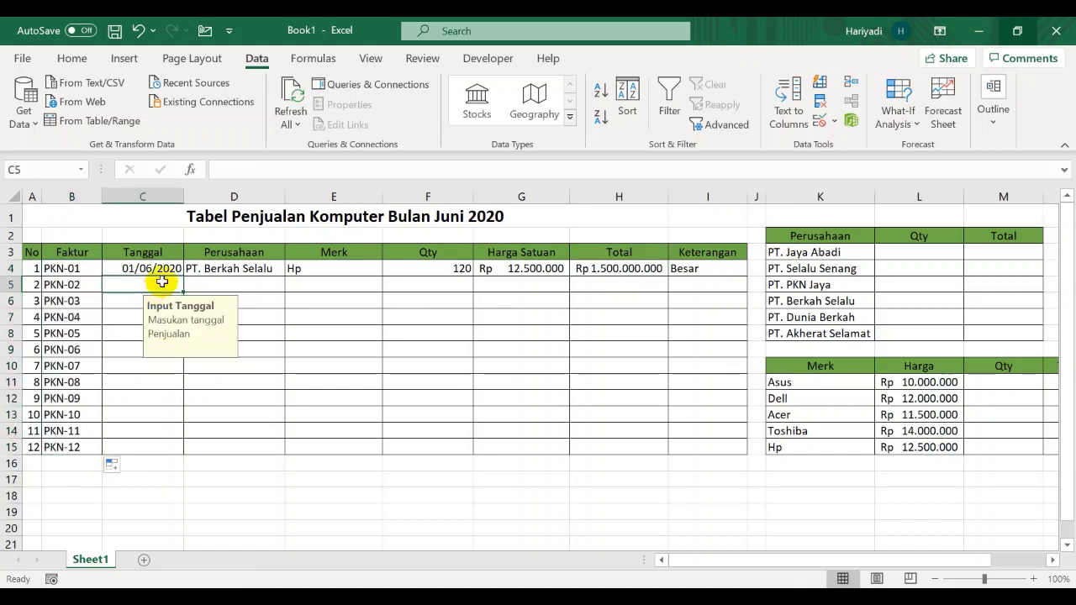
pyautogui.write('2/0')
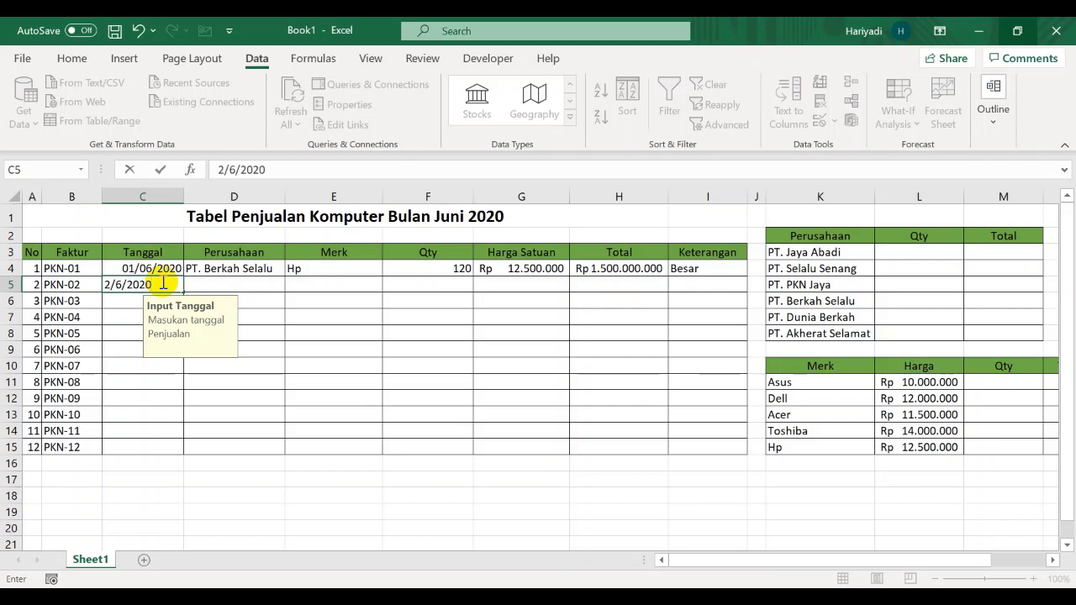
pyautogui.write('6/2020')
pyautogui.hotkey('ctrl', 'Return')
pyautogui.click(195, 285)
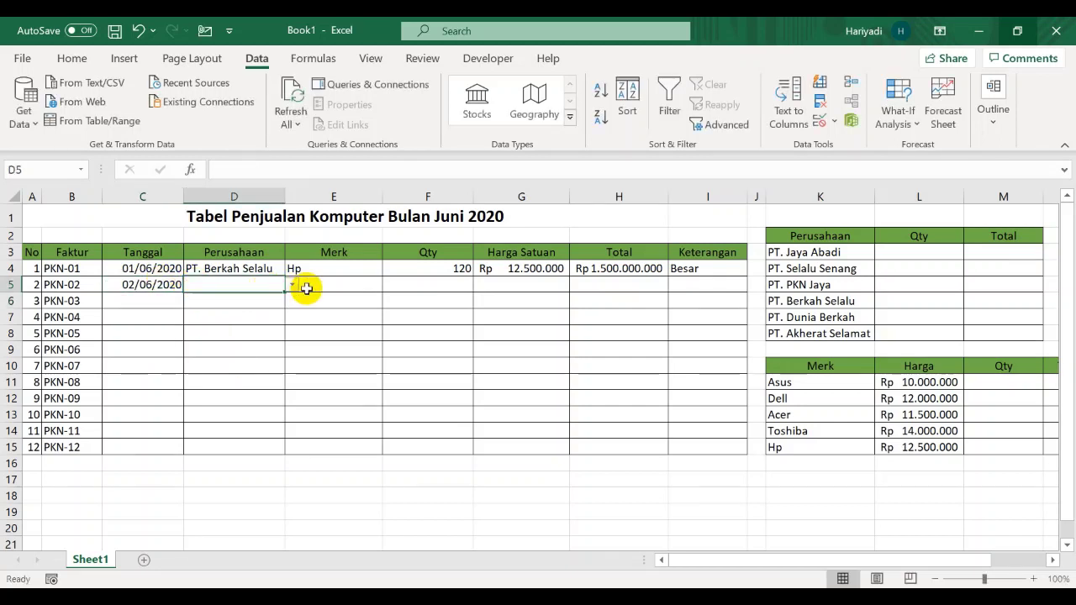
pyautogui.click(292, 285)
pyautogui.click(267, 307)
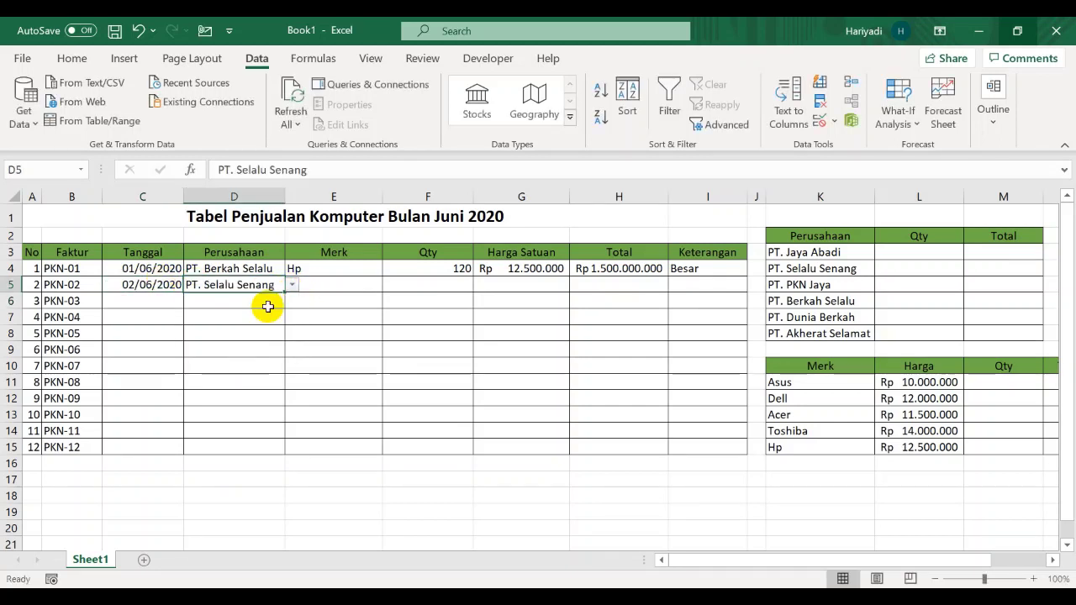
# Choose Asus as the brand in E5 and enter a quantity of 90 in F5
pyautogui.click(324, 285)
pyautogui.click(388, 287)
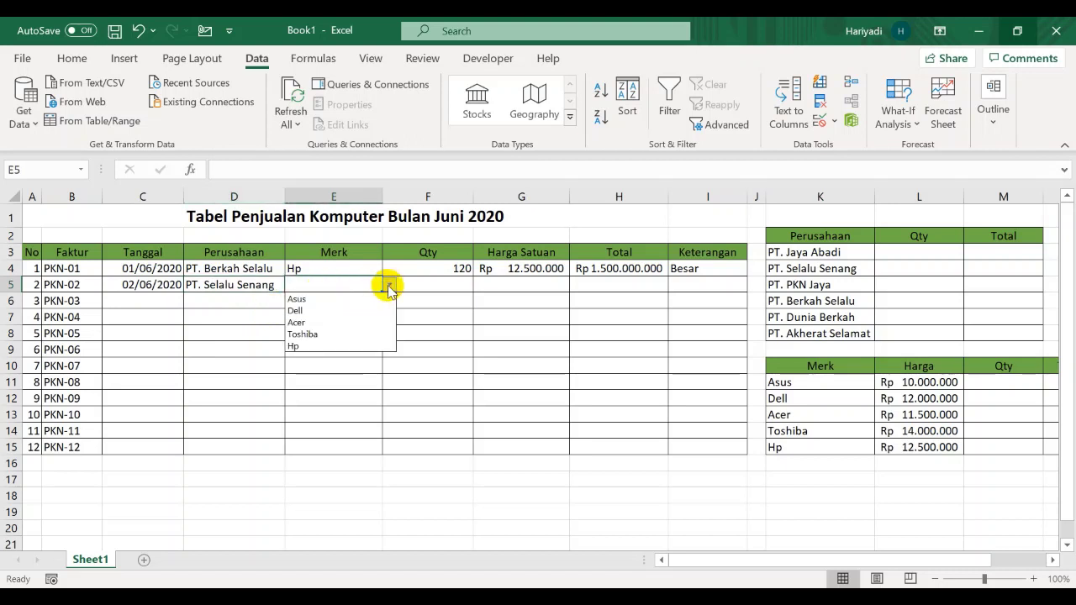
pyautogui.click(365, 298)
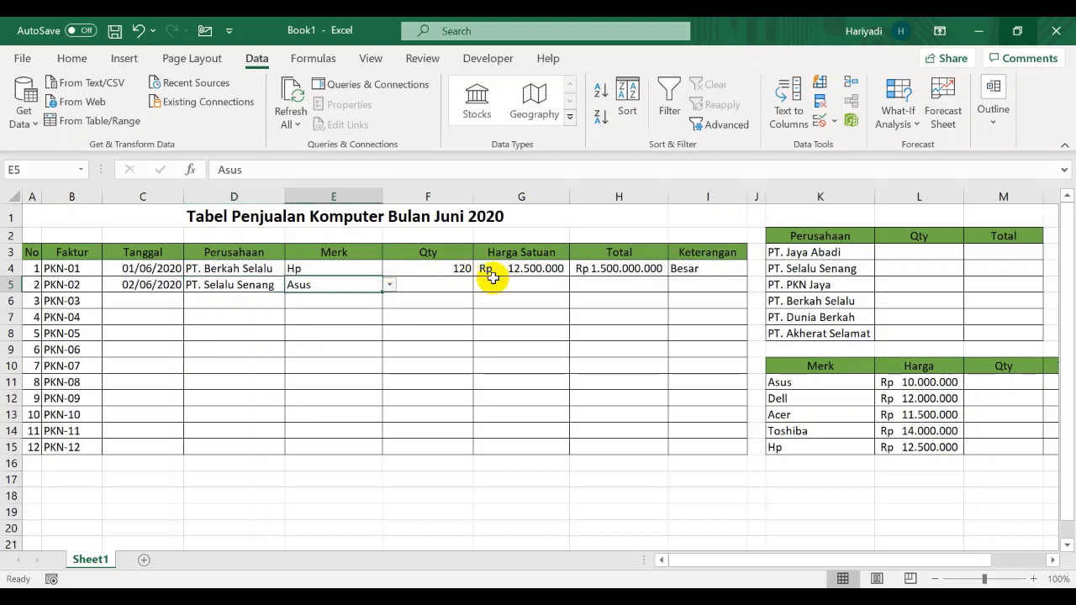
pyautogui.click(436, 287)
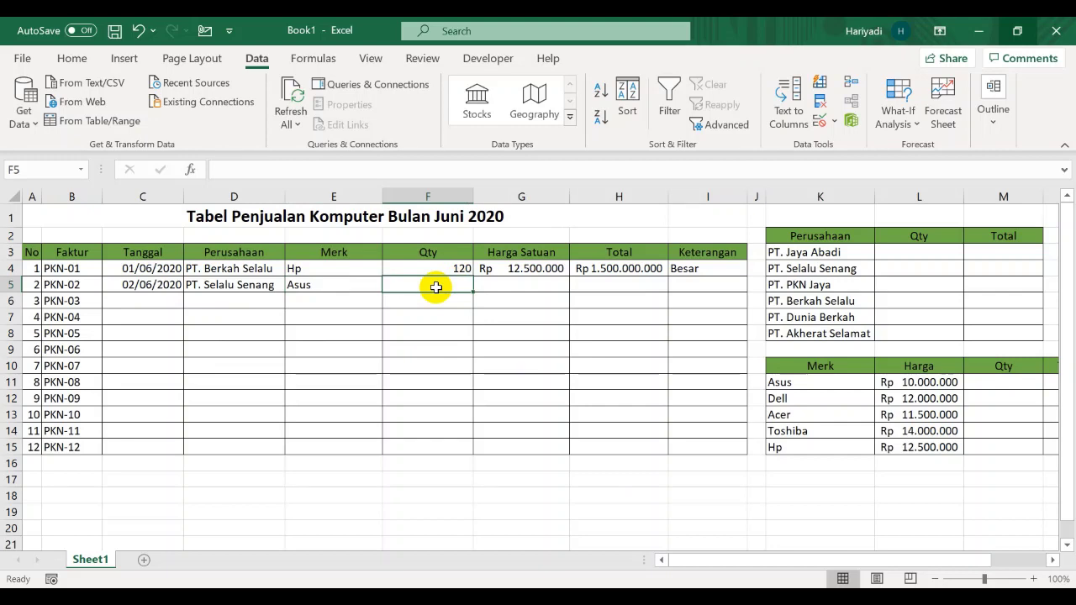
pyautogui.write('90')
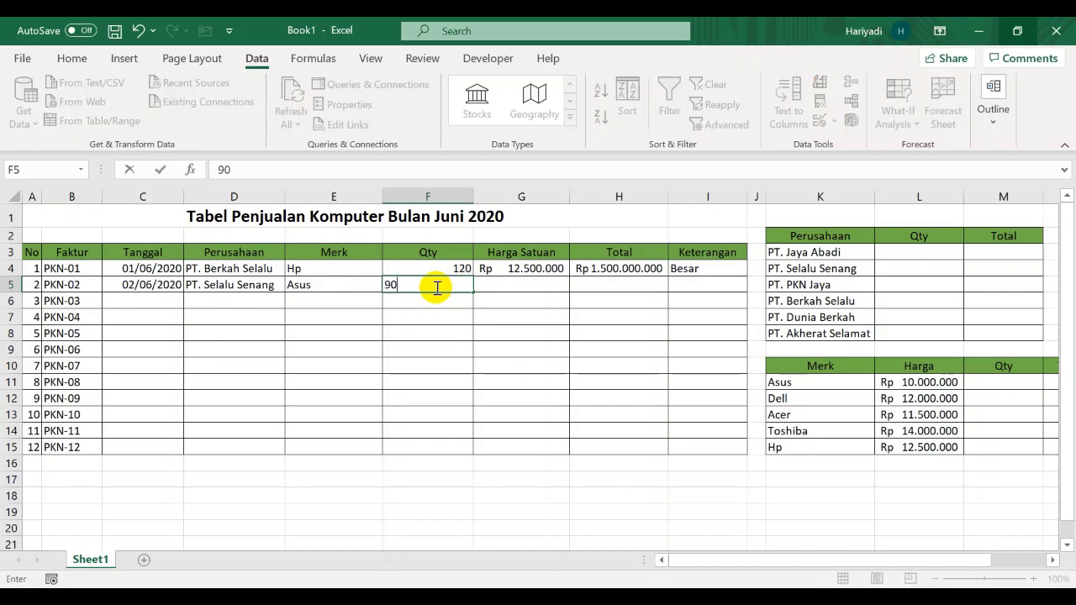
pyautogui.press('Return')
# Copy the Harga Satuan, Total and Keterangan formulas from row 4 down to row 15
pyautogui.click(491, 270)
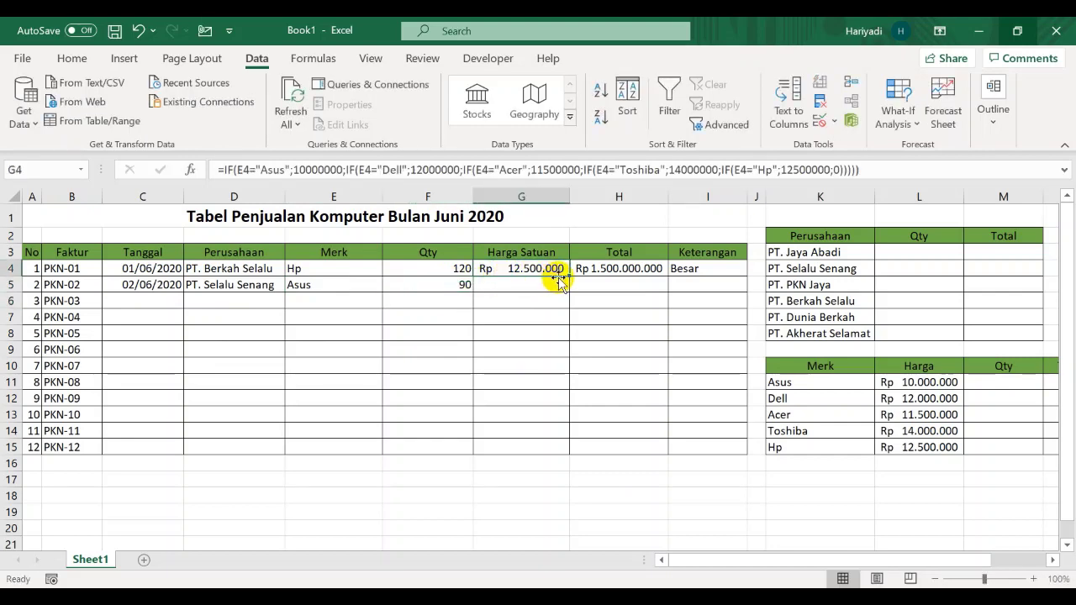
pyautogui.moveTo(568, 275); pyautogui.dragTo(567, 454)
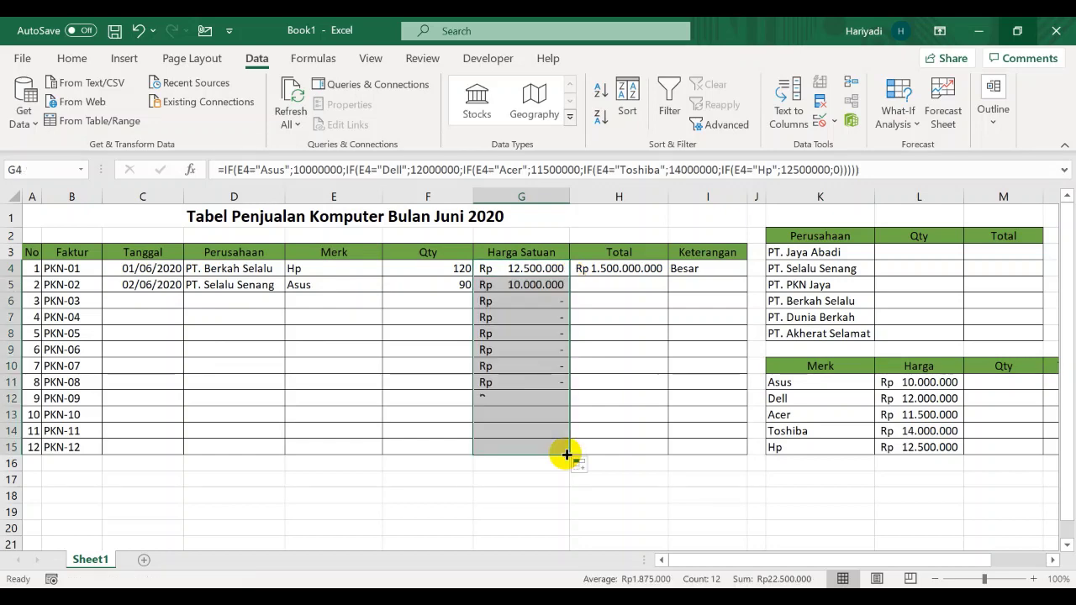
pyautogui.click(600, 274)
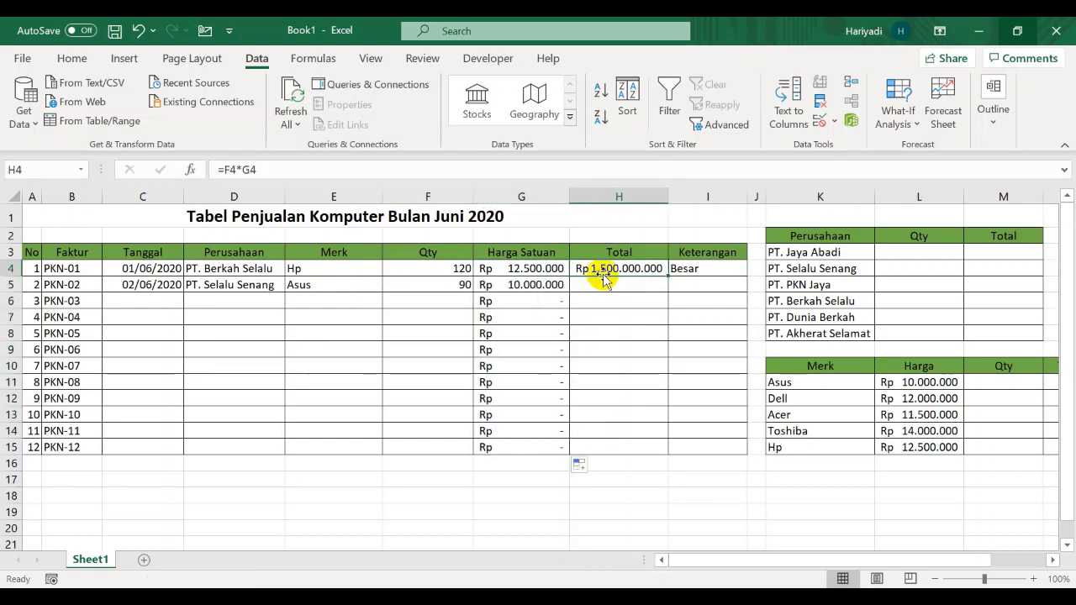
pyautogui.moveTo(670, 275); pyautogui.dragTo(665, 454)
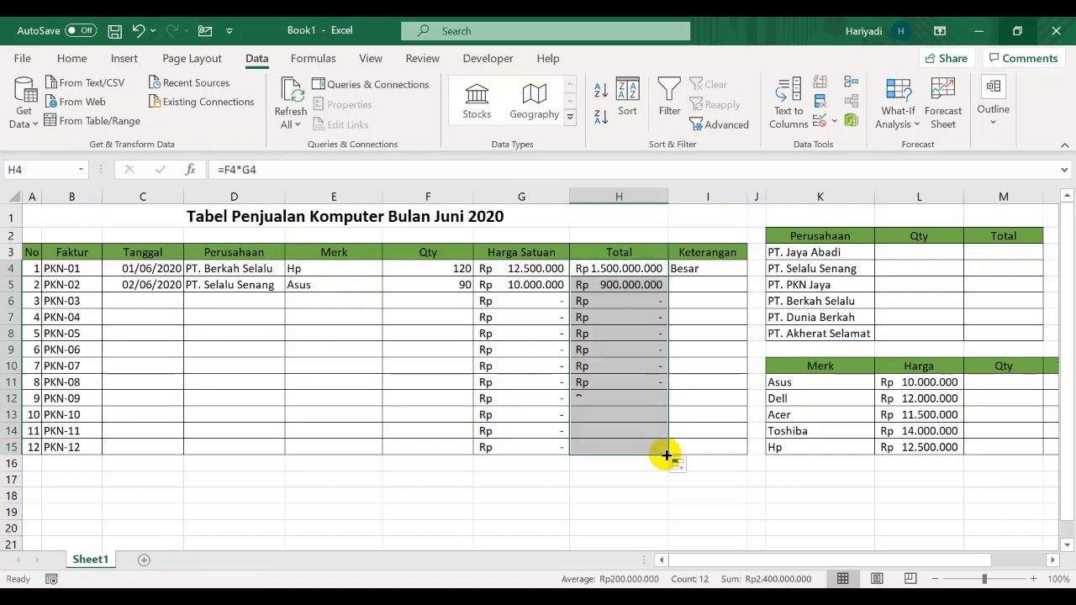
pyautogui.click(714, 271)
pyautogui.moveTo(746, 277); pyautogui.dragTo(736, 449)
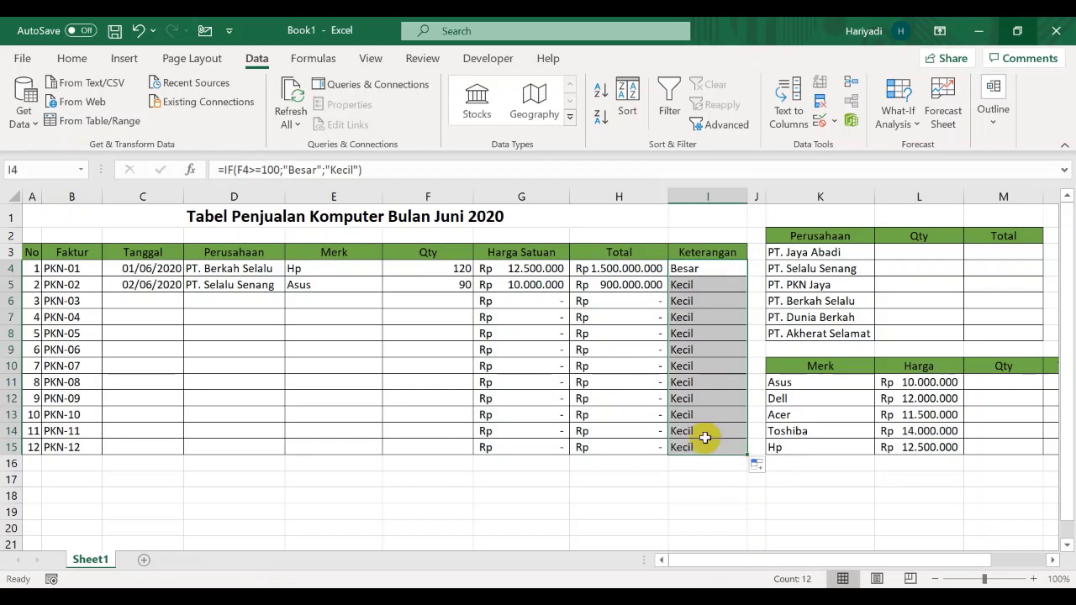
pyautogui.click(694, 304)
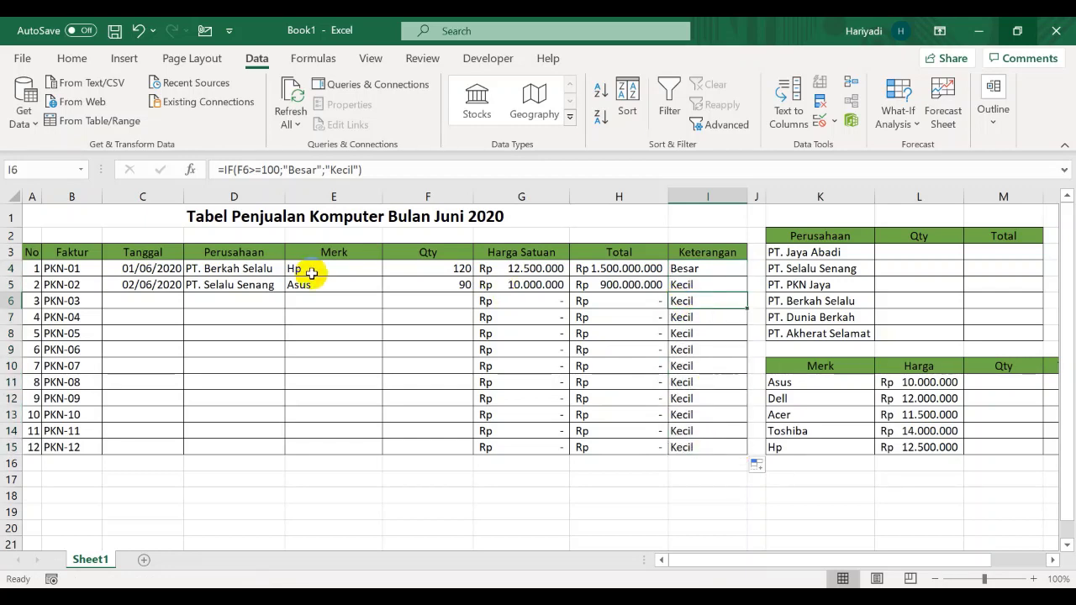
# Extend the Tanggal dates from C5 down to C15 as a daily series
pyautogui.click(130, 292)
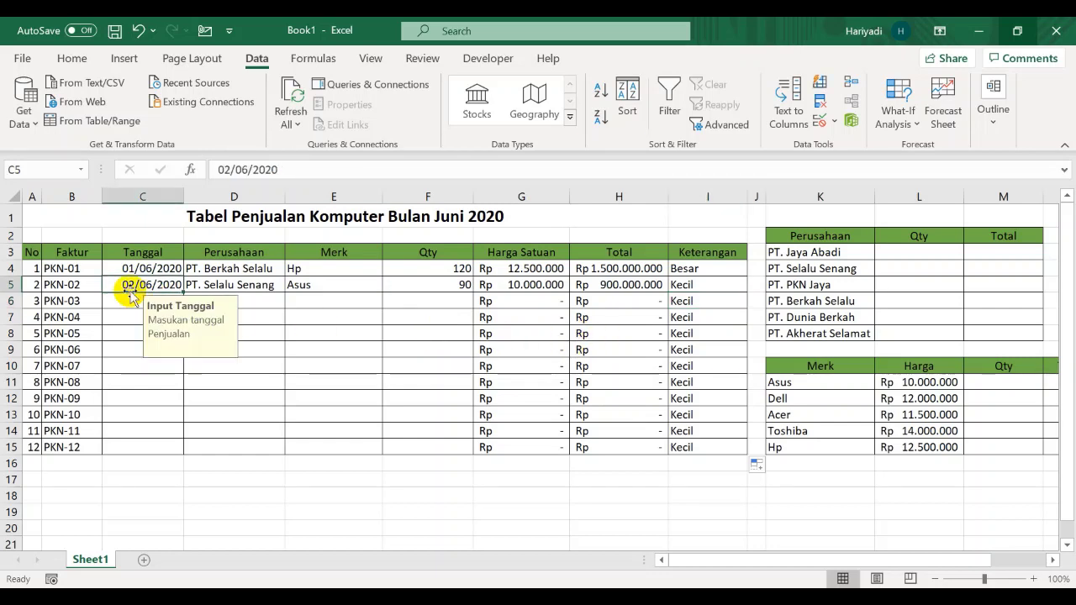
pyautogui.click(179, 344)
pyautogui.click(157, 289)
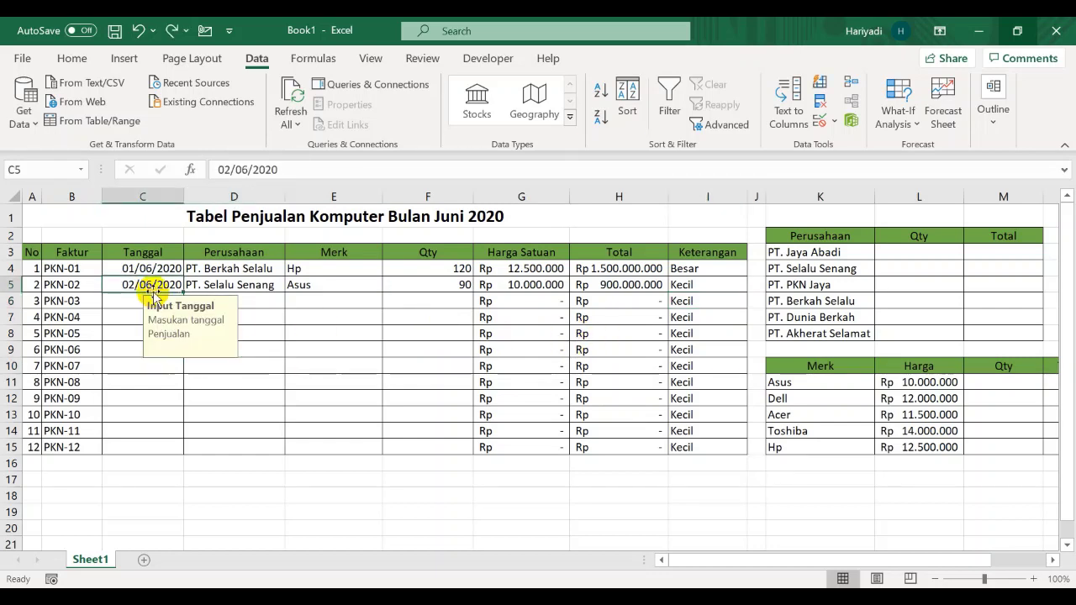
pyautogui.moveTo(183, 294); pyautogui.dragTo(194, 446)
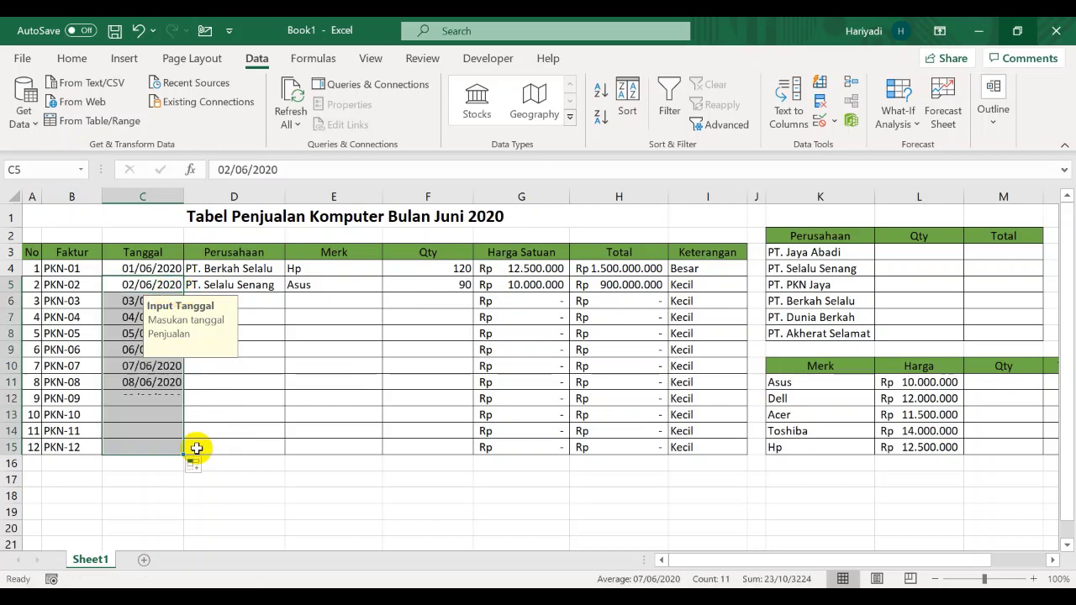
pyautogui.click(245, 363)
pyautogui.click(217, 295)
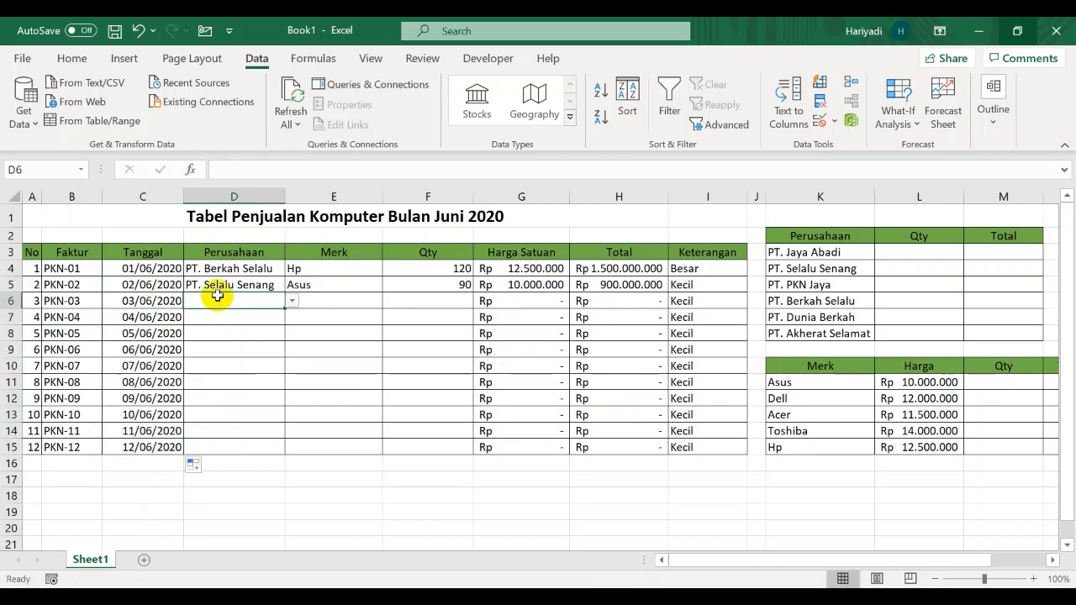
# Complete row 15 with PT. Selalu Senang as the company, Acer as the brand and a quantity of 20
pyautogui.click(290, 447)
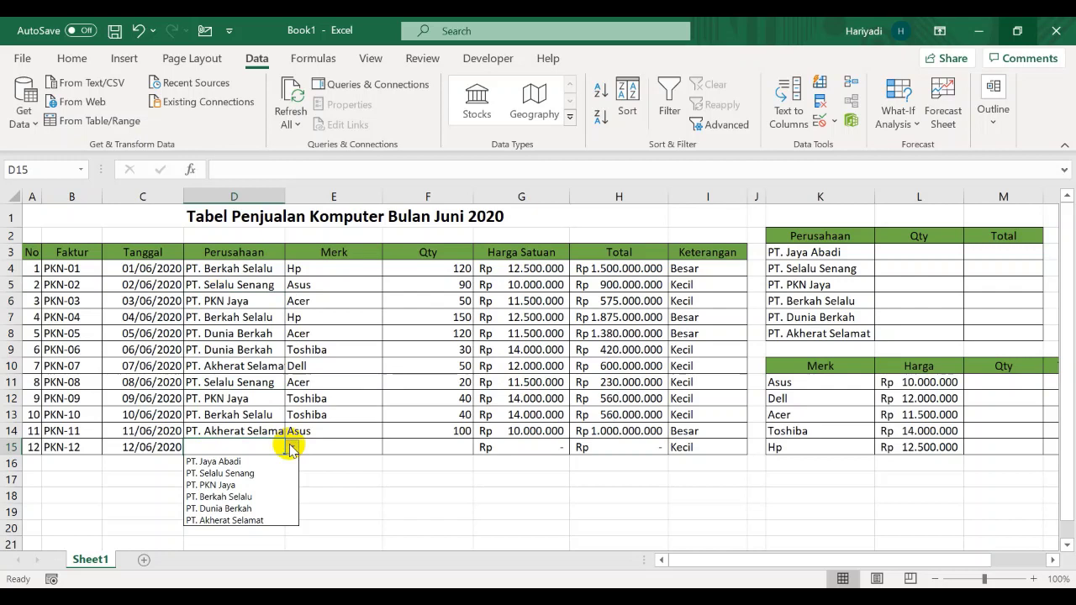
pyautogui.click(246, 470)
pyautogui.click(334, 443)
pyautogui.click(390, 448)
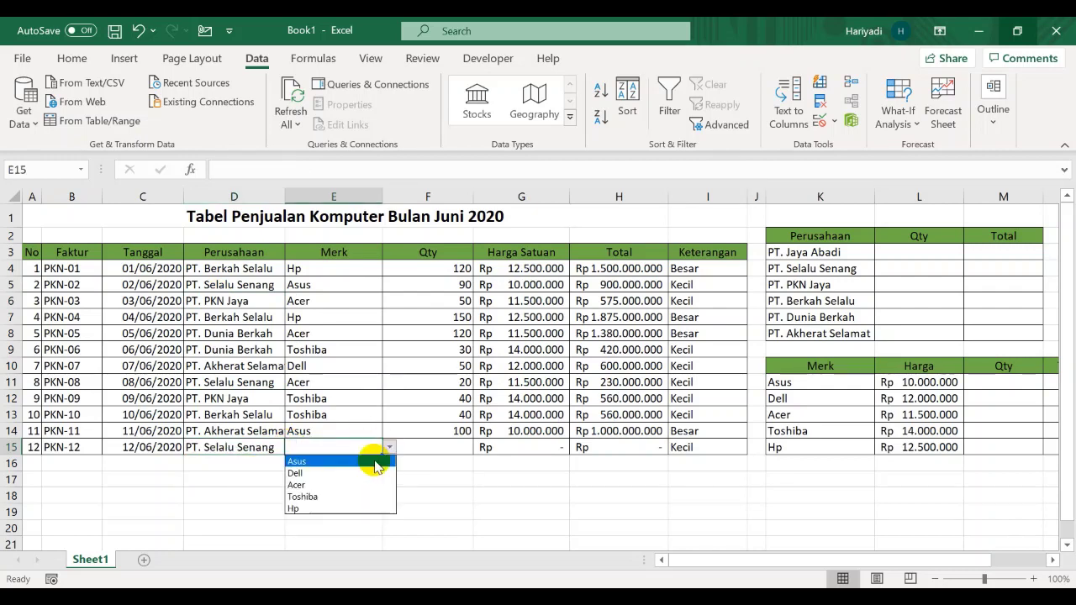
pyautogui.click(348, 480)
pyautogui.click(422, 451)
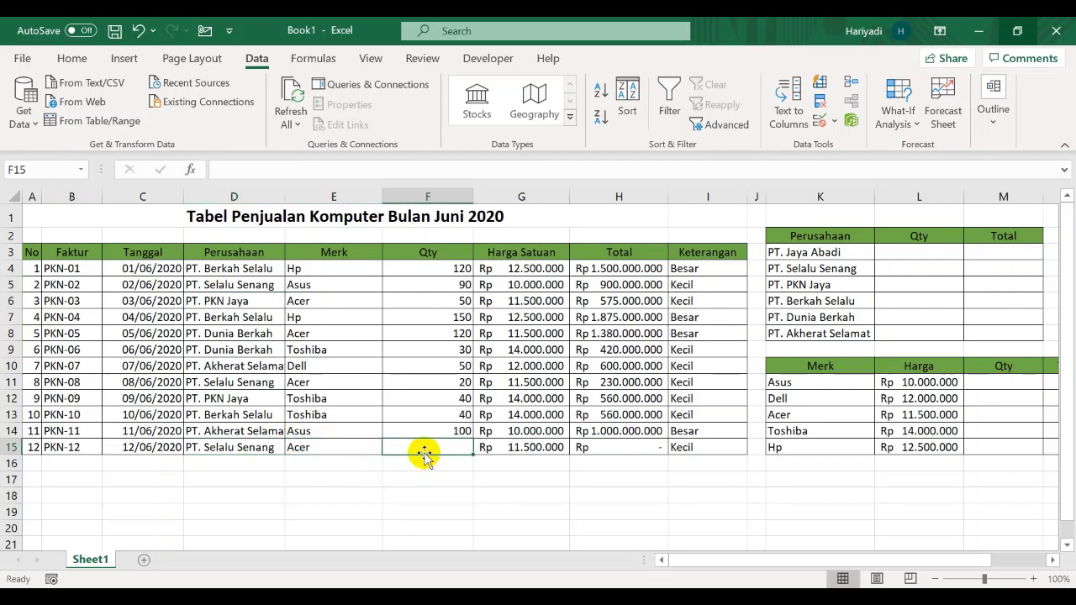
pyautogui.write('20')
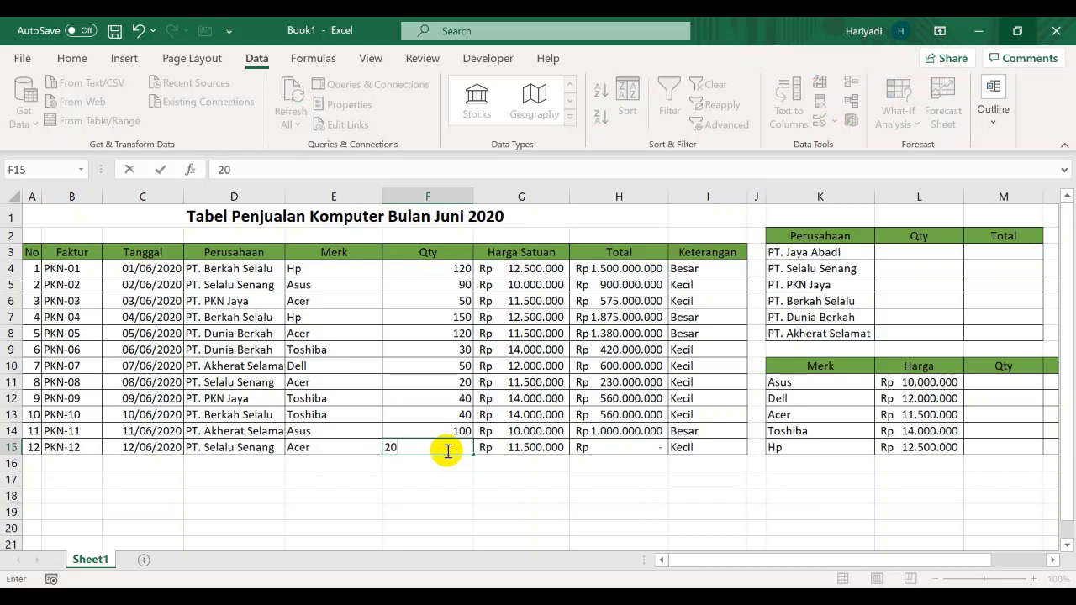
pyautogui.press('Return')
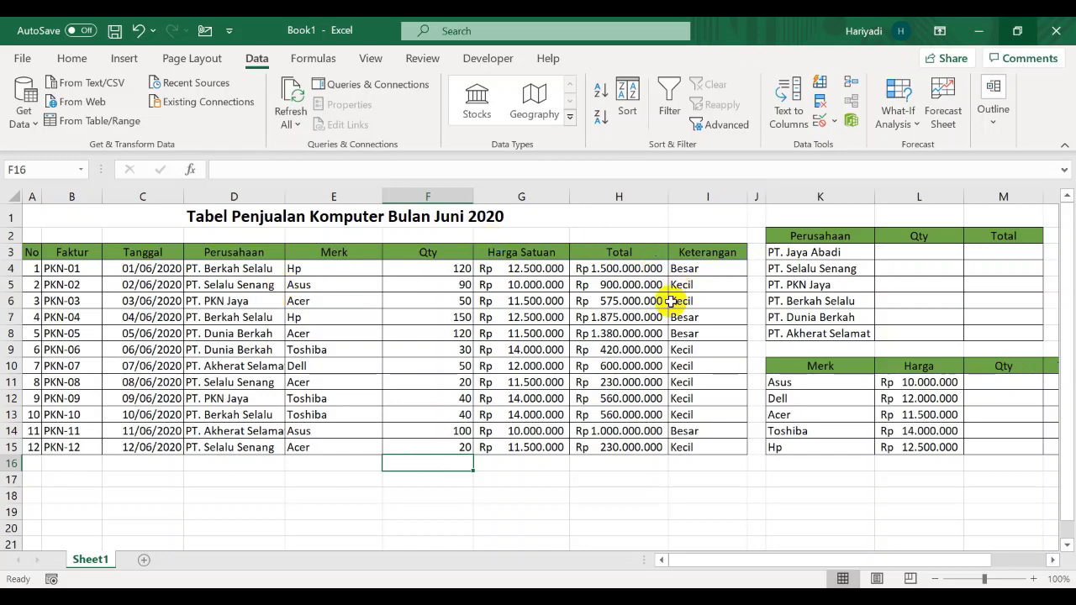
# Sum the Qty column in F17 with the formula =SUM(F4:F15)
pyautogui.click(915, 252)
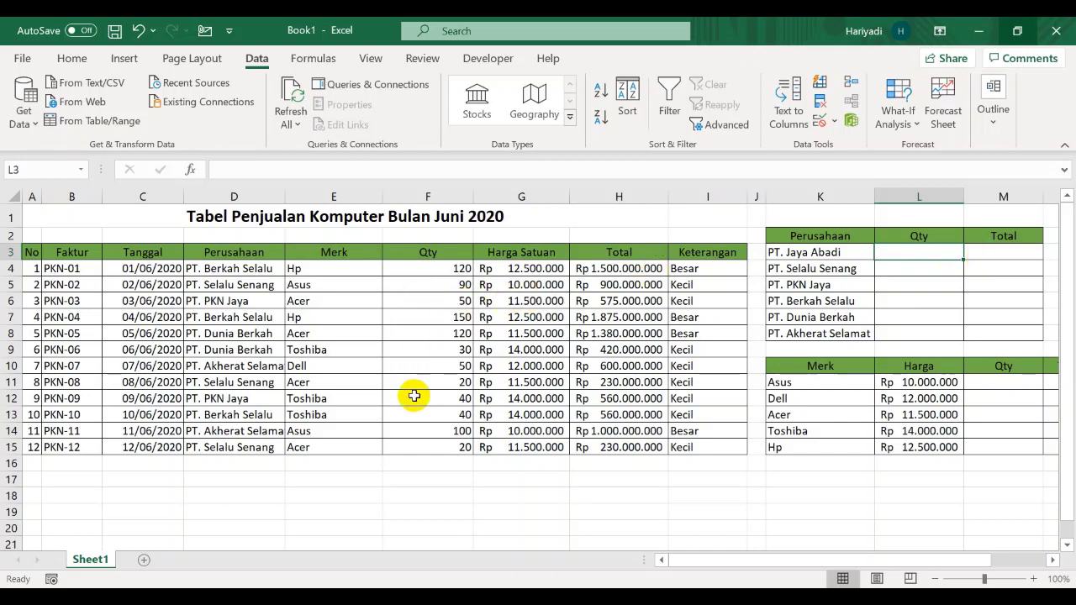
pyautogui.click(415, 462)
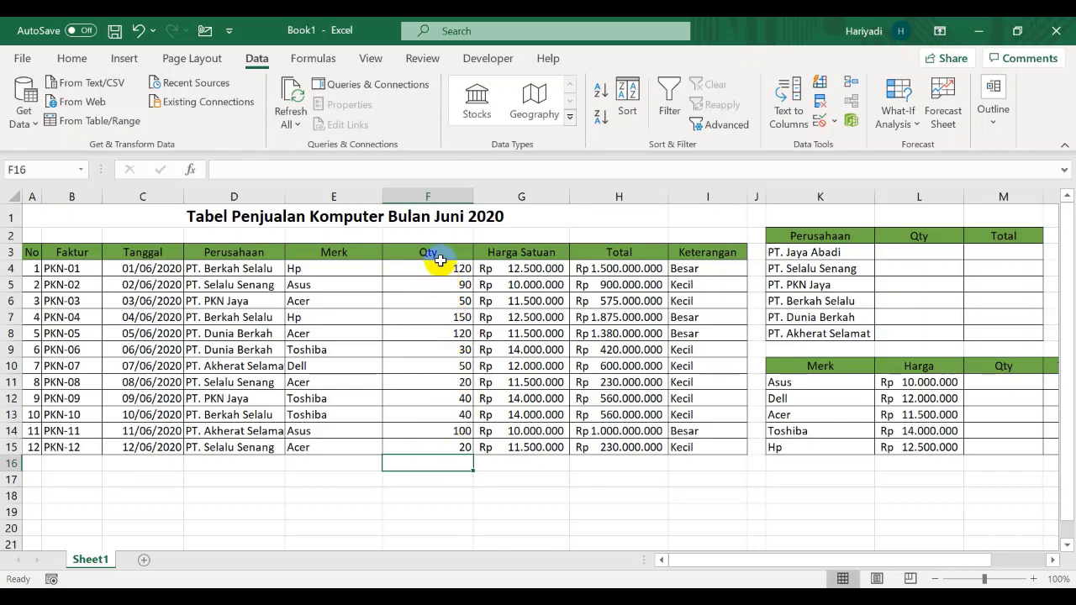
pyautogui.click(409, 479)
pyautogui.write('=s')
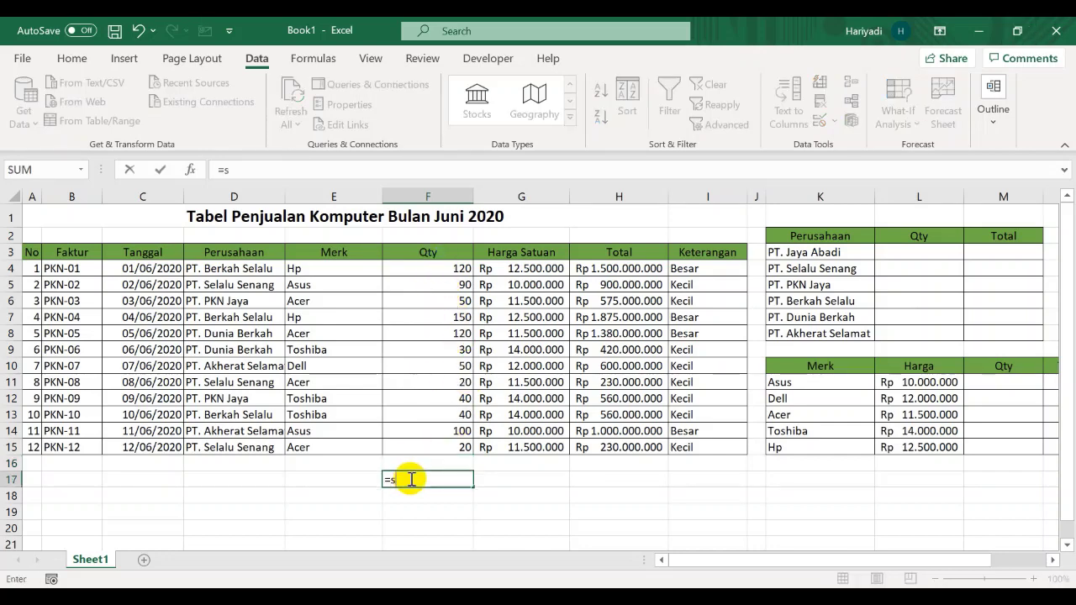
pyautogui.write('um(')
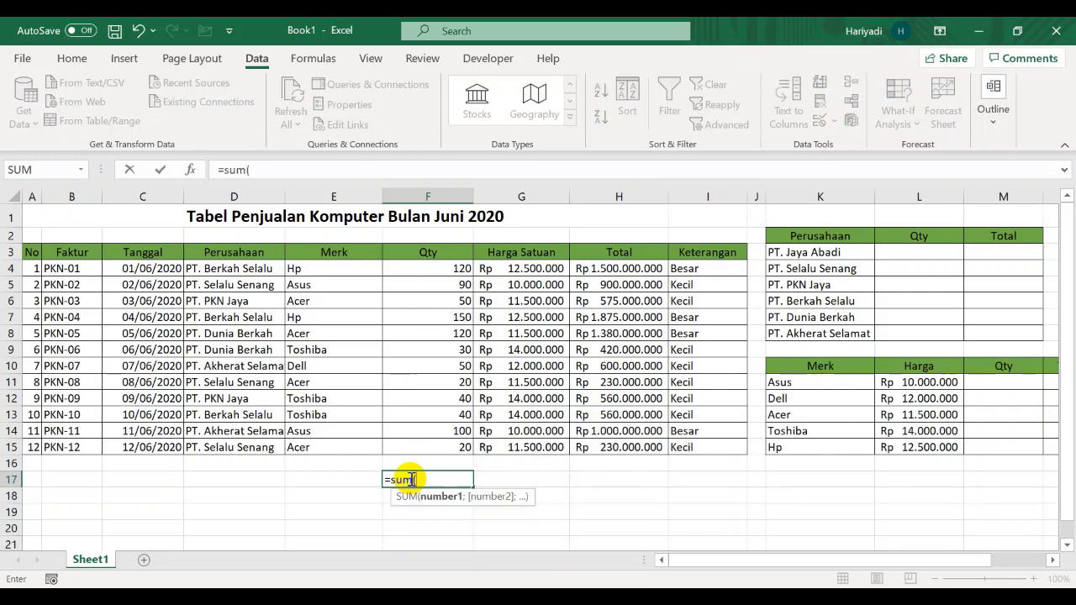
pyautogui.moveTo(433, 269); pyautogui.dragTo(451, 452)
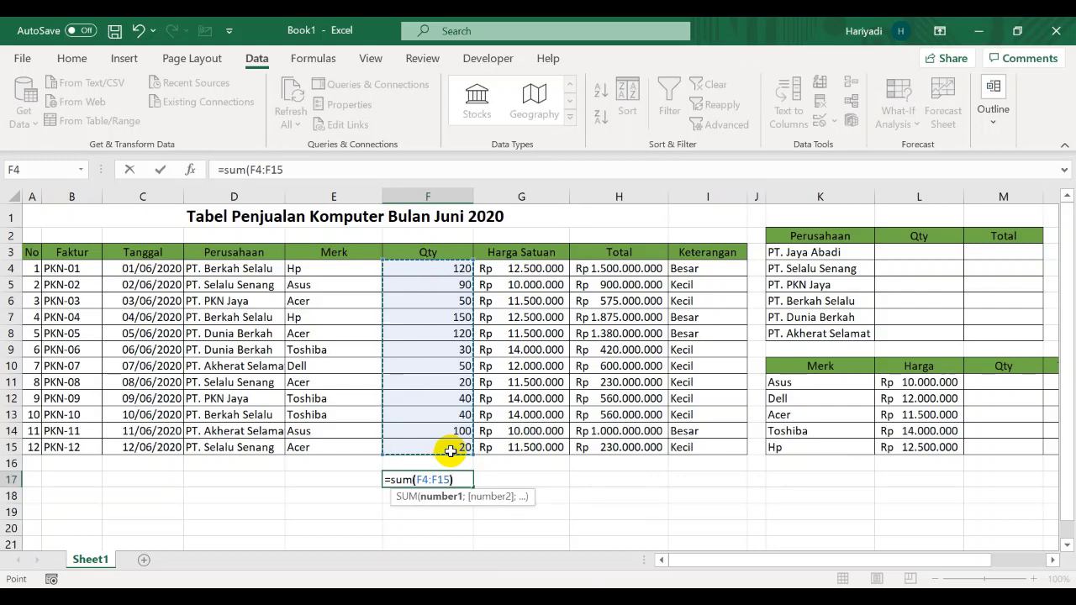
pyautogui.press('Return')
pyautogui.click(436, 480)
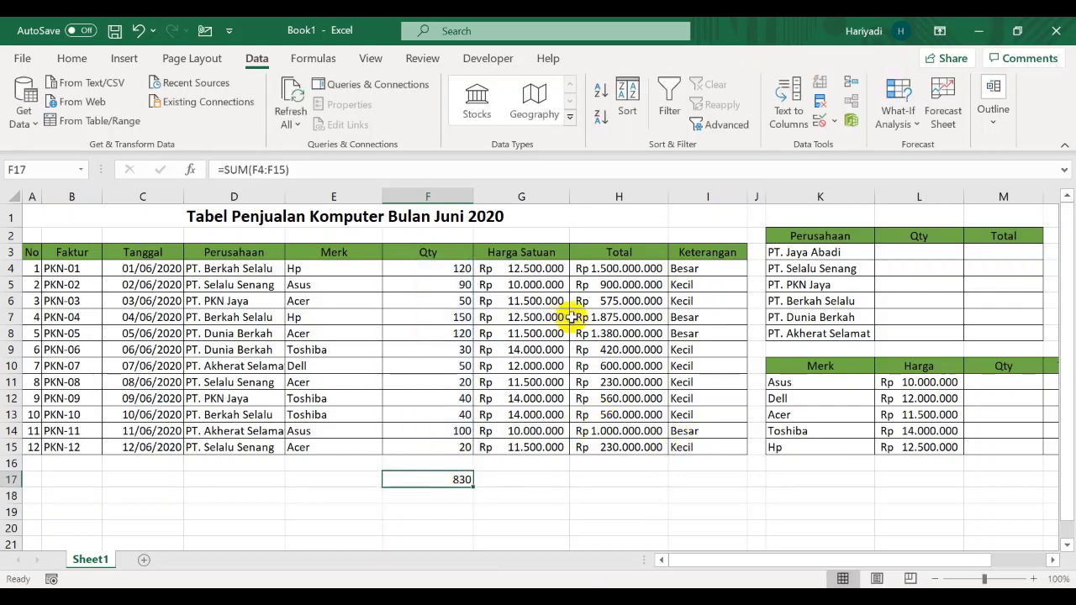
# Sum the sales Total column in H16 with the formula =SUM(H4:H15)
pyautogui.click(611, 480)
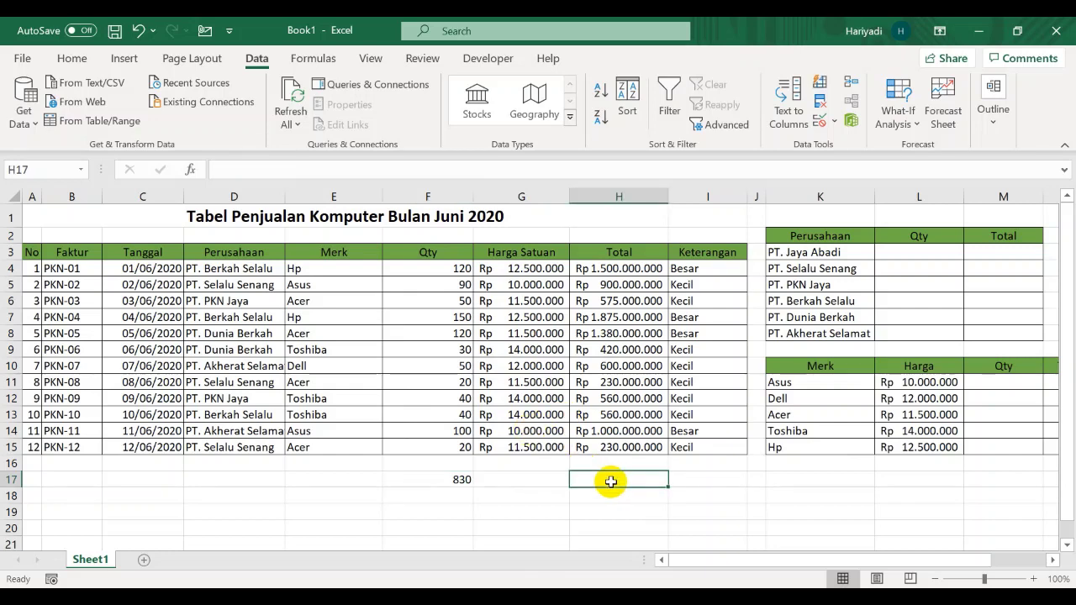
pyautogui.click(611, 462)
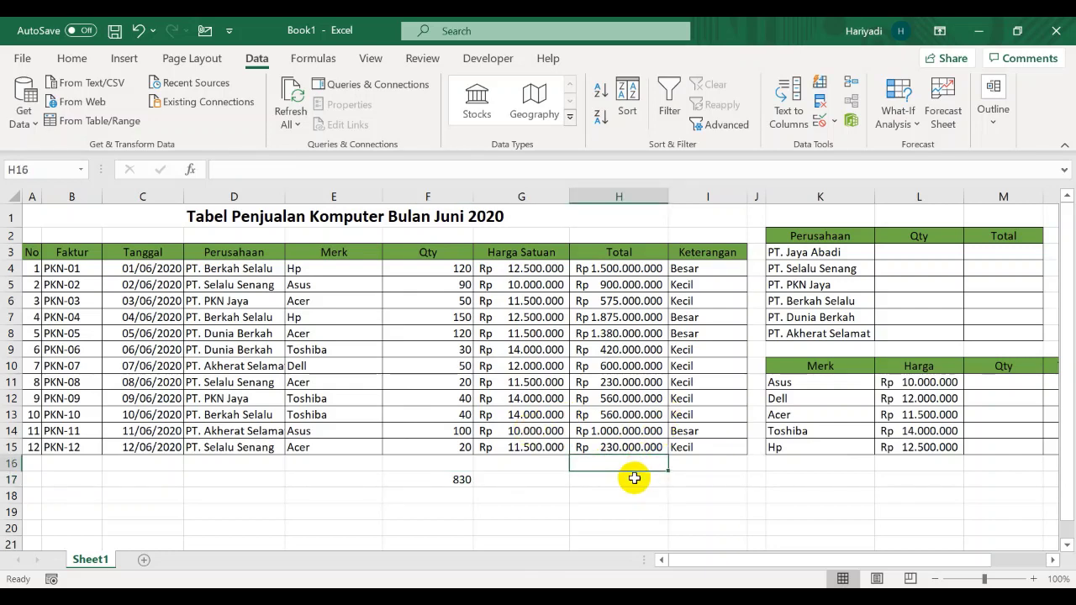
pyautogui.write('=')
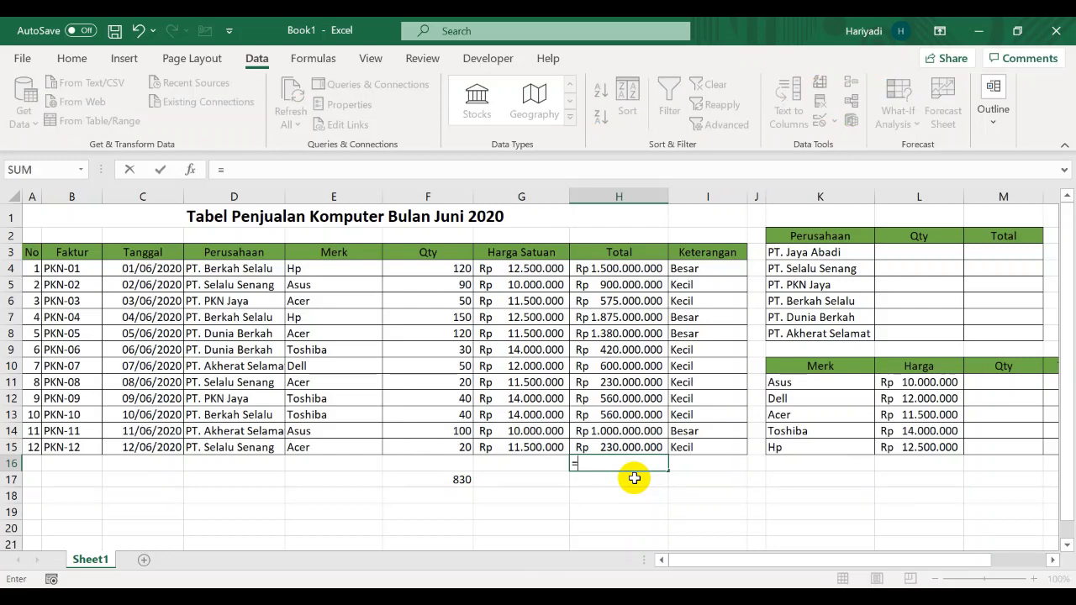
pyautogui.write('sum(')
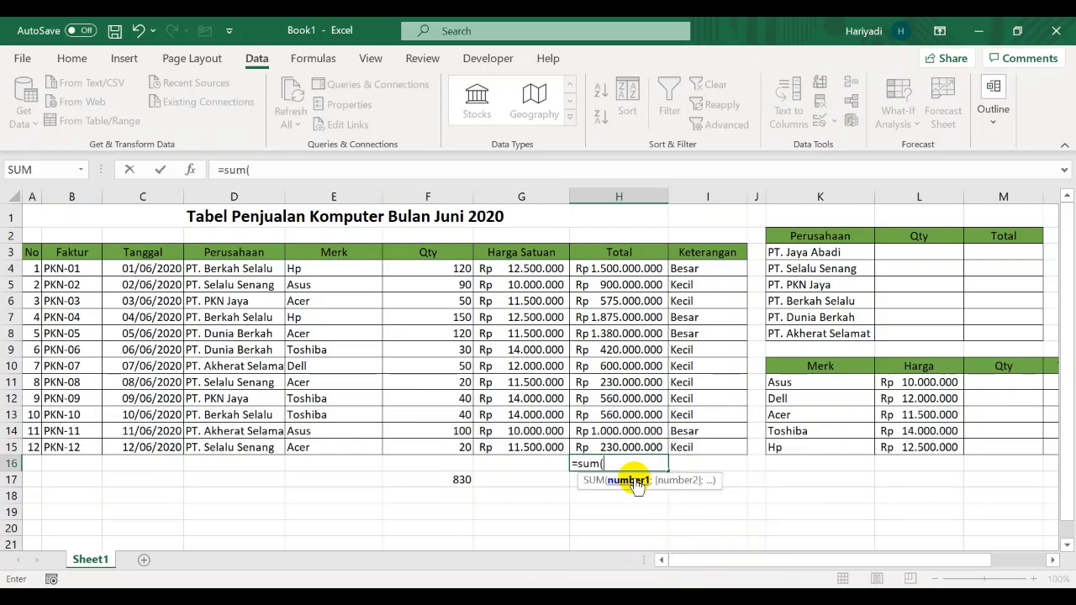
pyautogui.moveTo(606, 270); pyautogui.dragTo(607, 454)
pyautogui.press('Return')
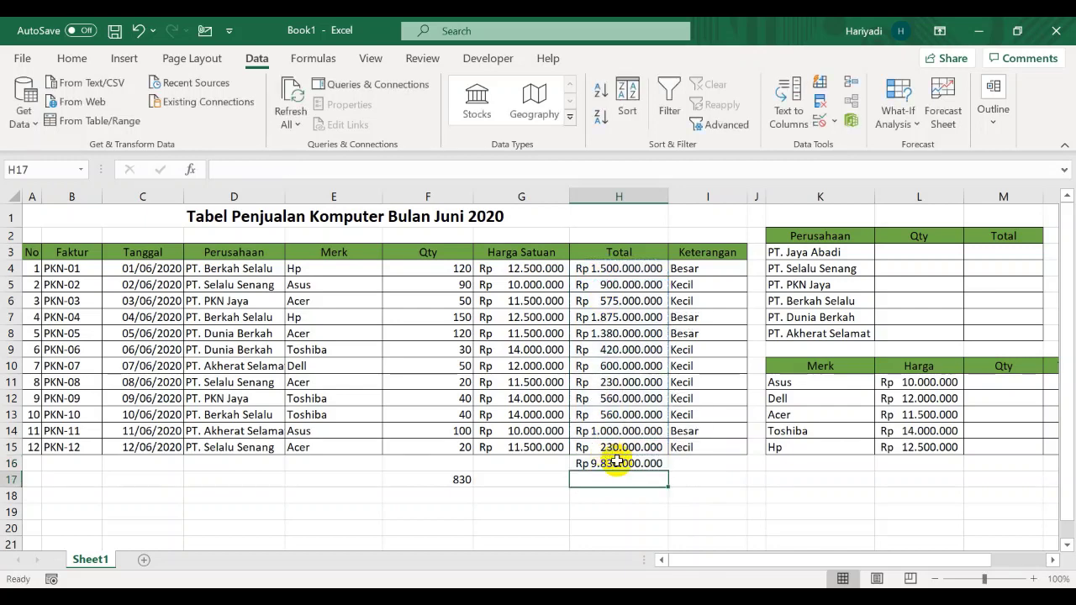
pyautogui.click(612, 464)
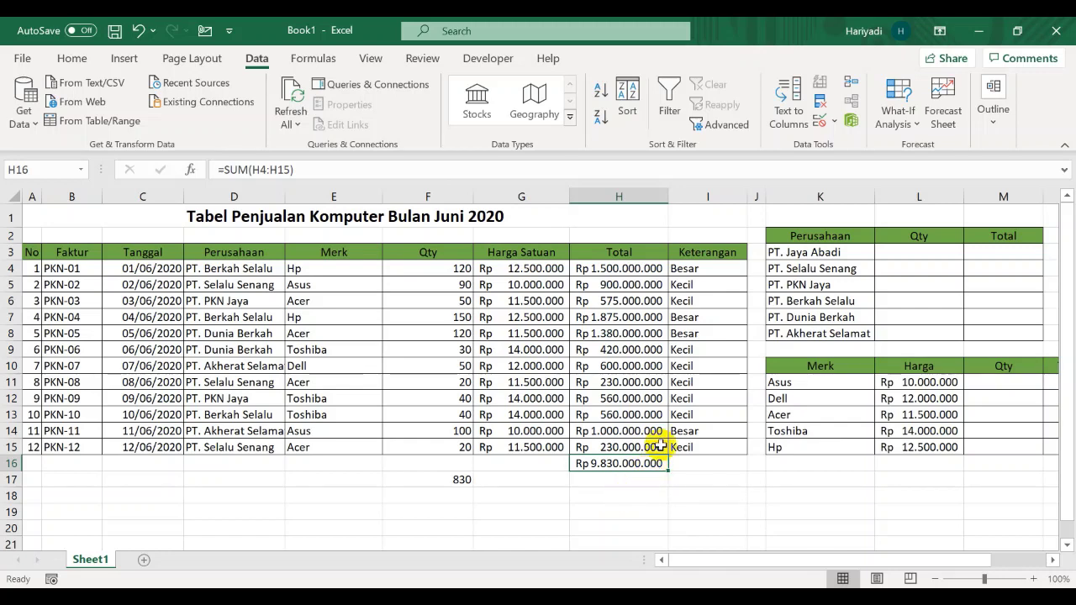
# Enter =COUNTIF($D$4:$D$15;K3) in L3 to count each company's transactions and copy it down to L8
pyautogui.click(914, 256)
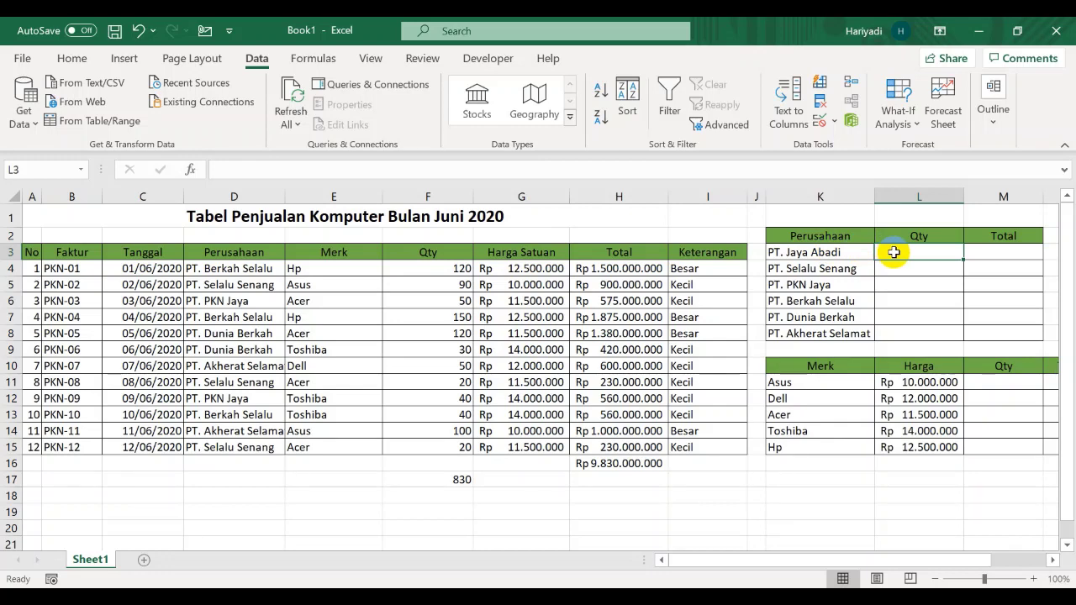
pyautogui.write('=count')
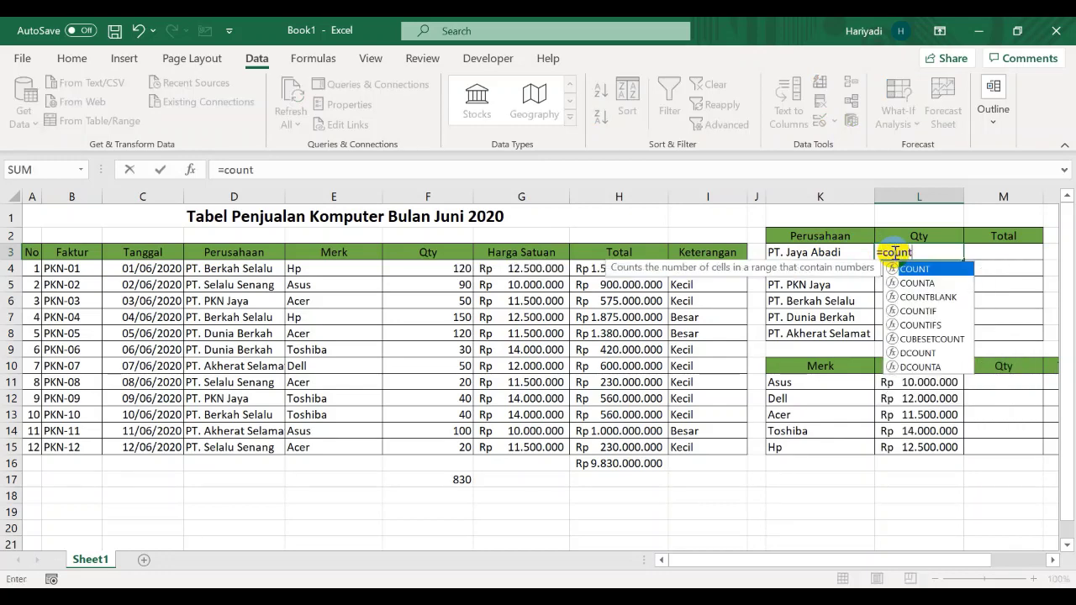
pyautogui.click(905, 311)
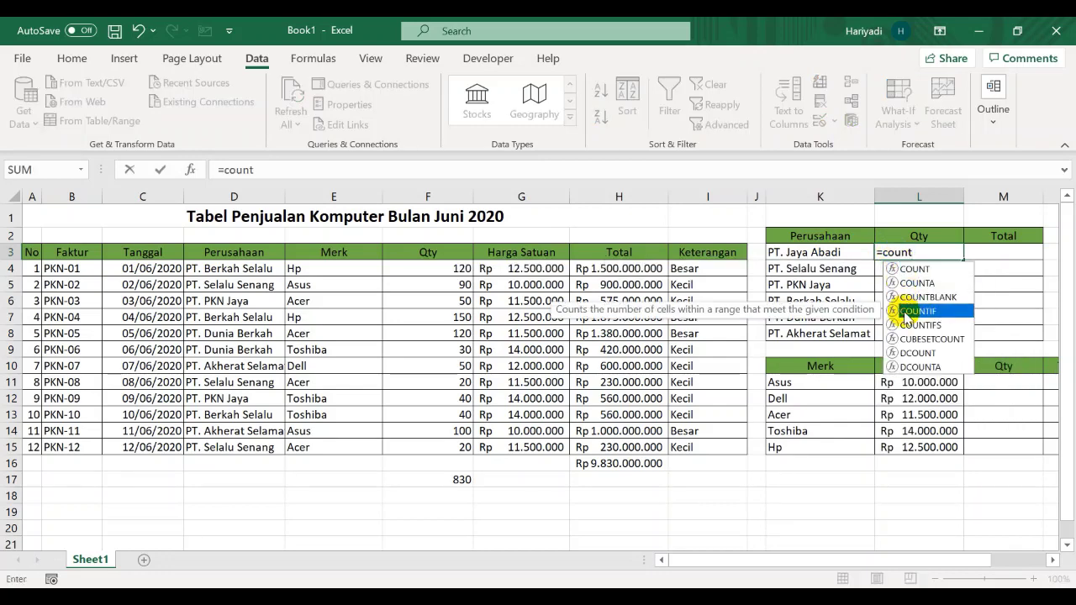
pyautogui.doubleClick(905, 311)
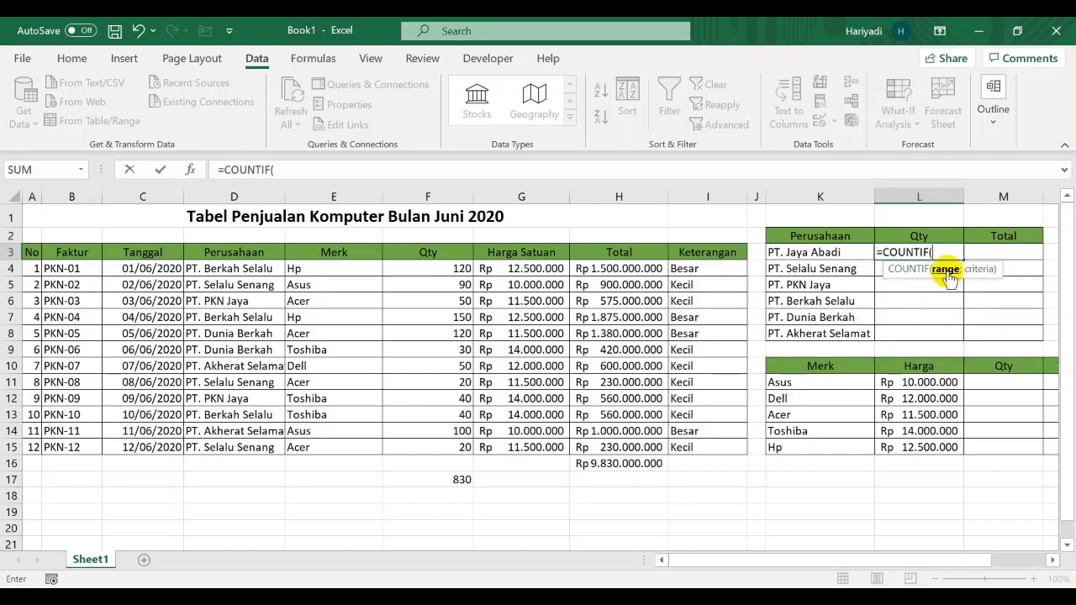
pyautogui.moveTo(247, 271); pyautogui.dragTo(244, 446)
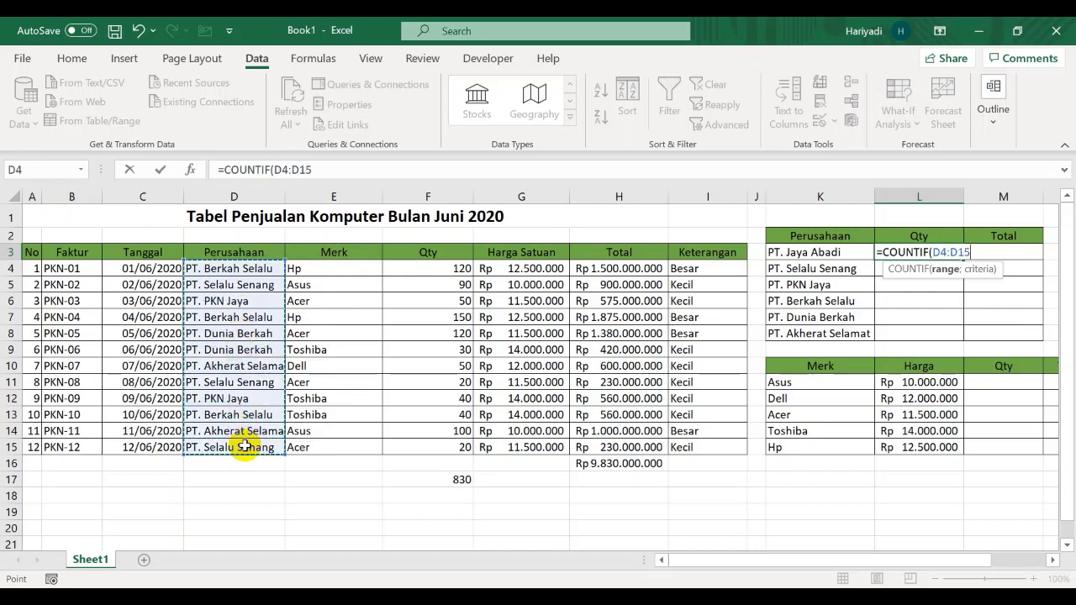
pyautogui.press('F4')
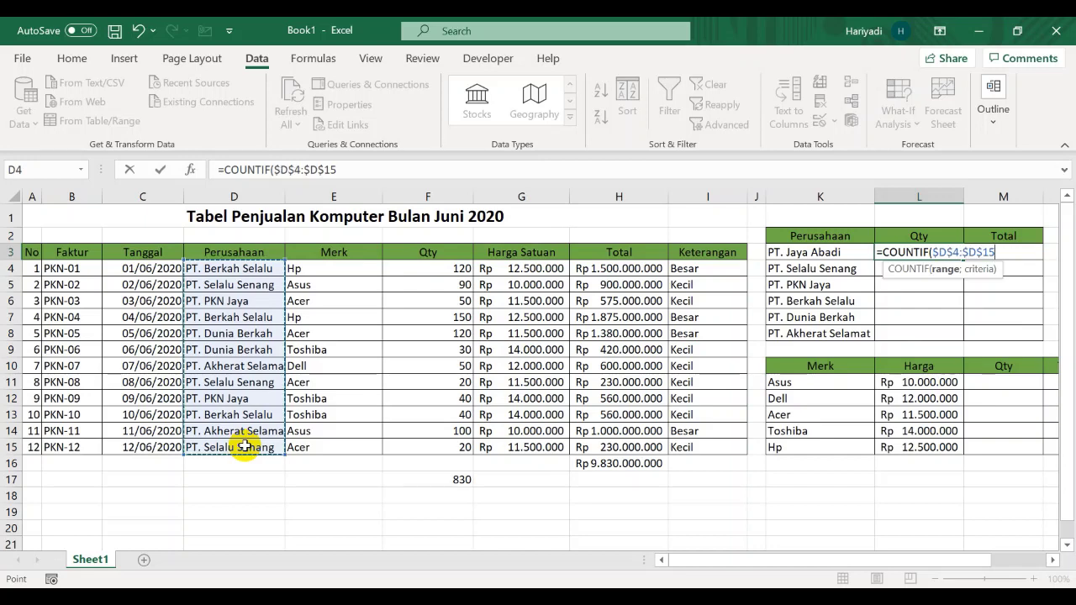
pyautogui.write(';')
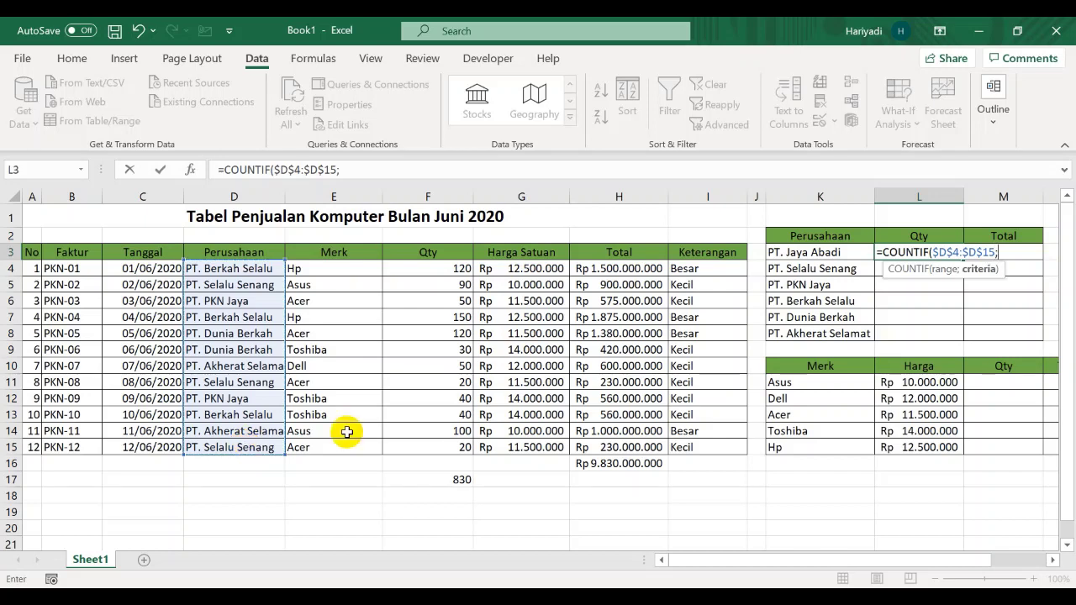
pyautogui.click(788, 253)
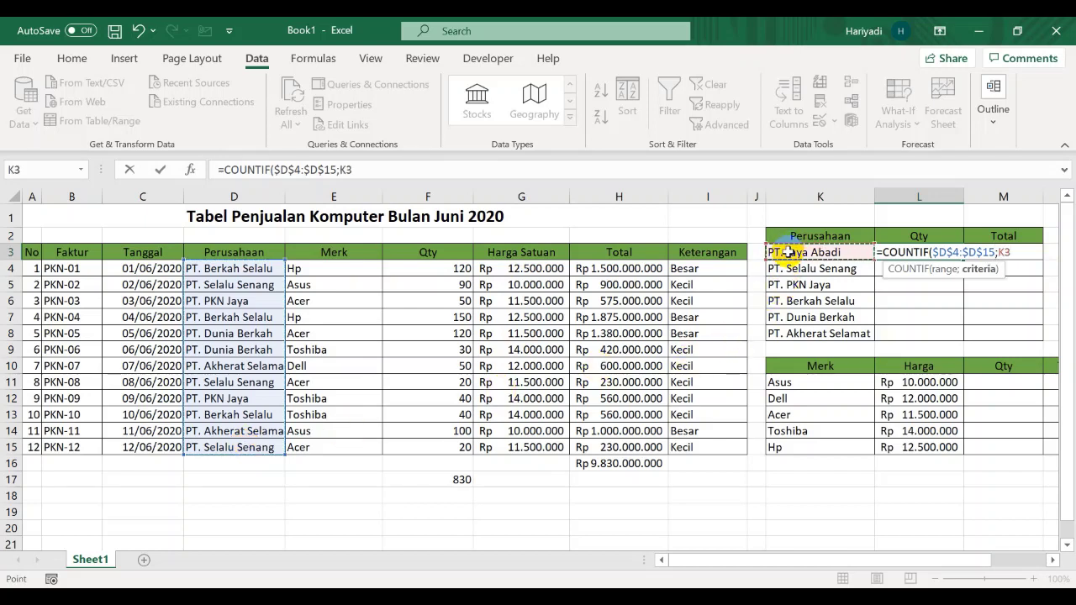
pyautogui.press('Return')
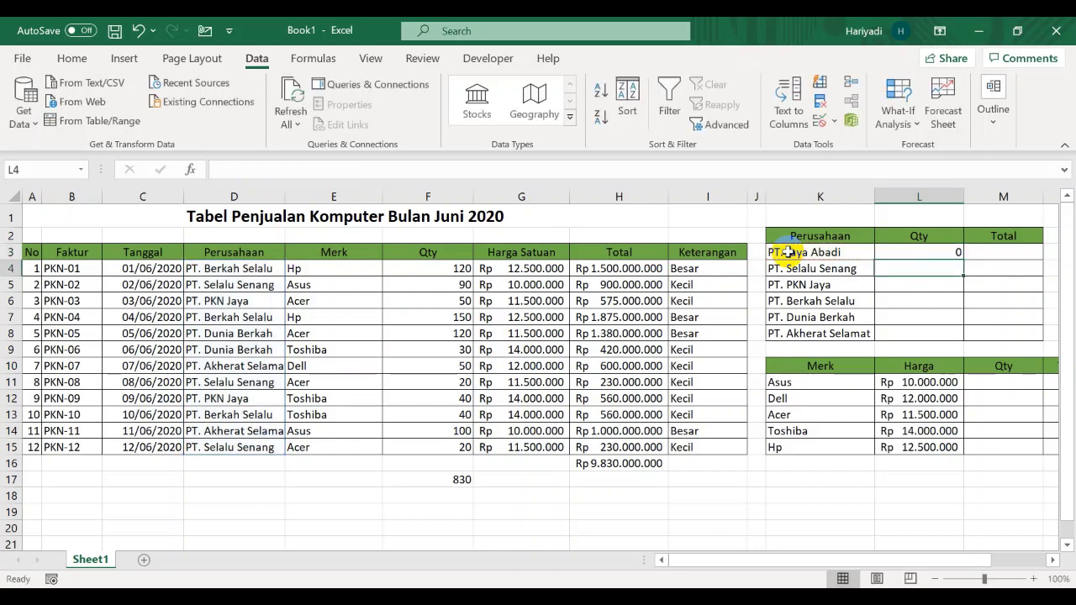
pyautogui.click(910, 252)
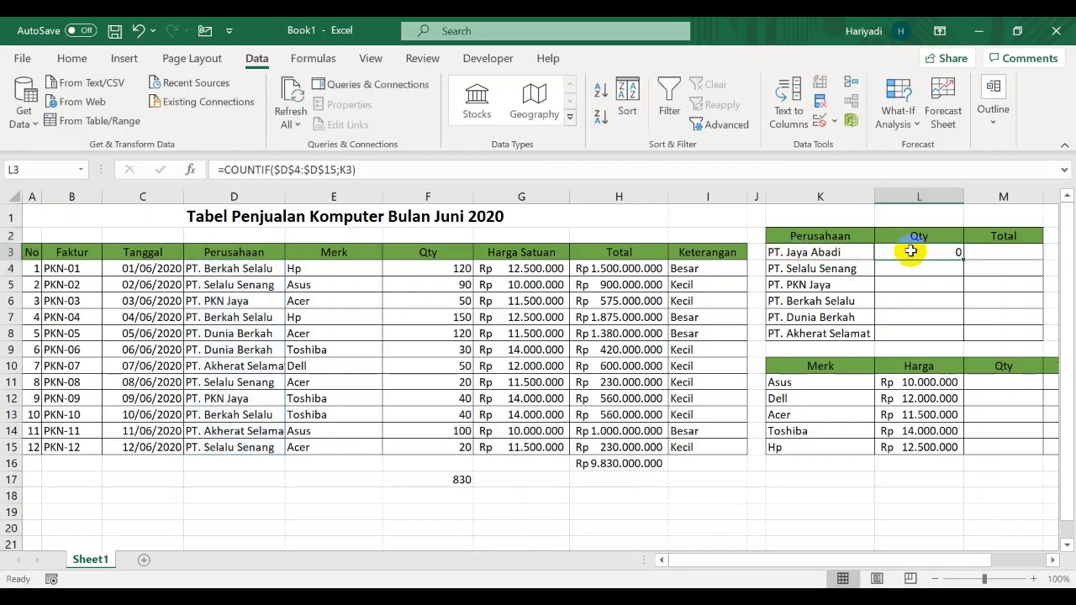
pyautogui.moveTo(962, 261); pyautogui.dragTo(962, 347)
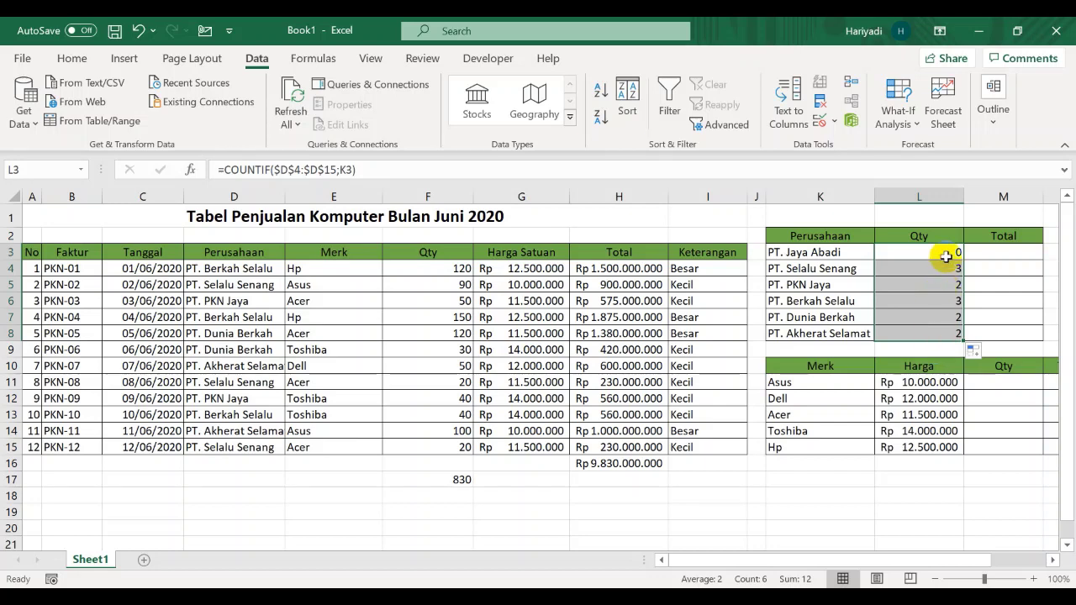
# Check the counts for PT. Selalu Senang and PT. PKN Jaya against their entries in the Perusahaan column
pyautogui.click(827, 269)
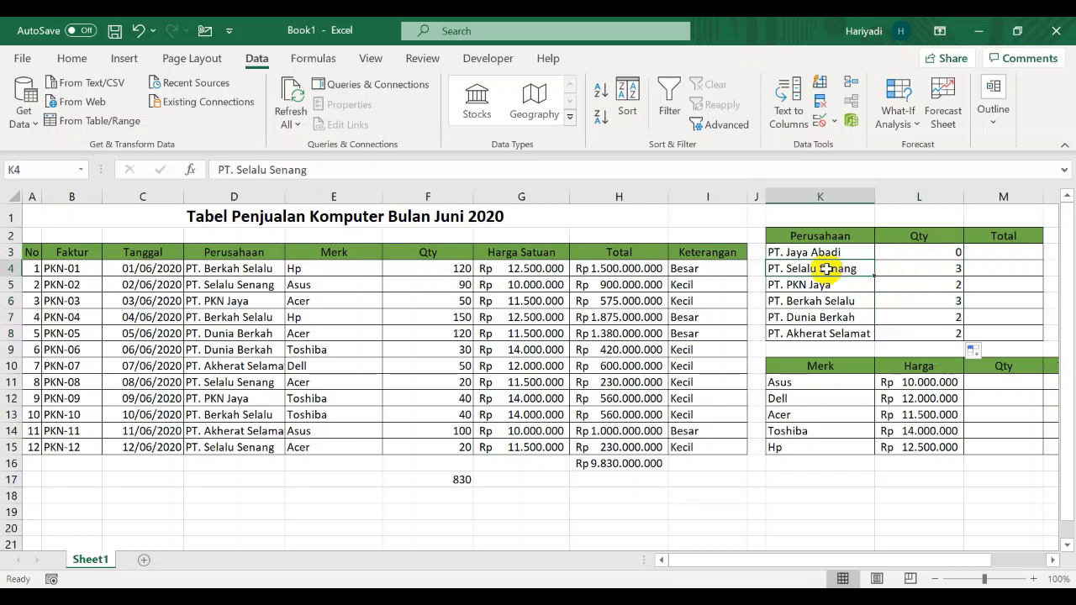
pyautogui.click(259, 286)
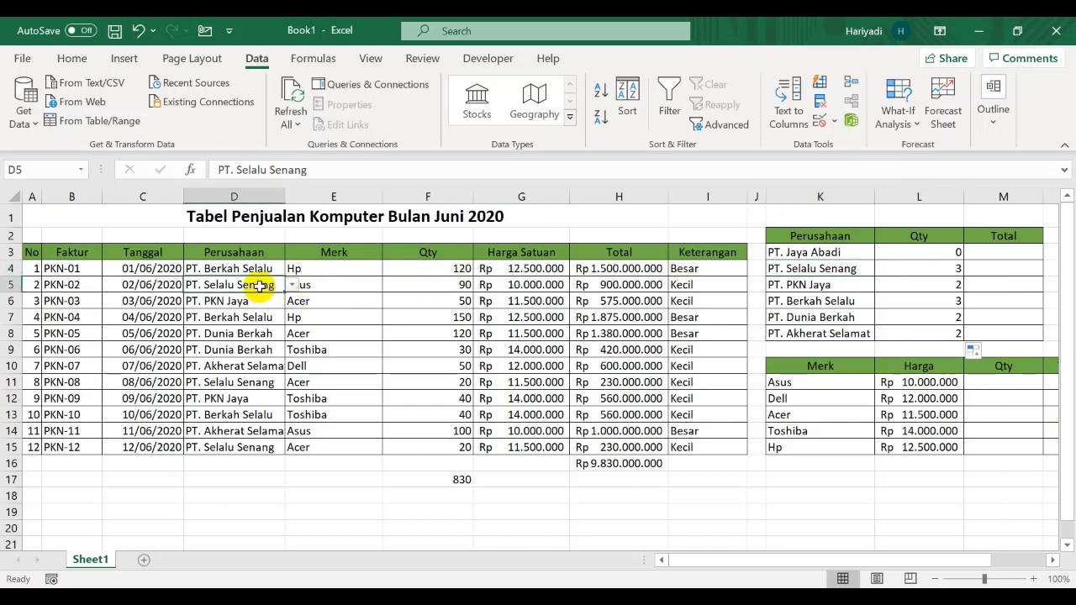
pyautogui.click(244, 382)
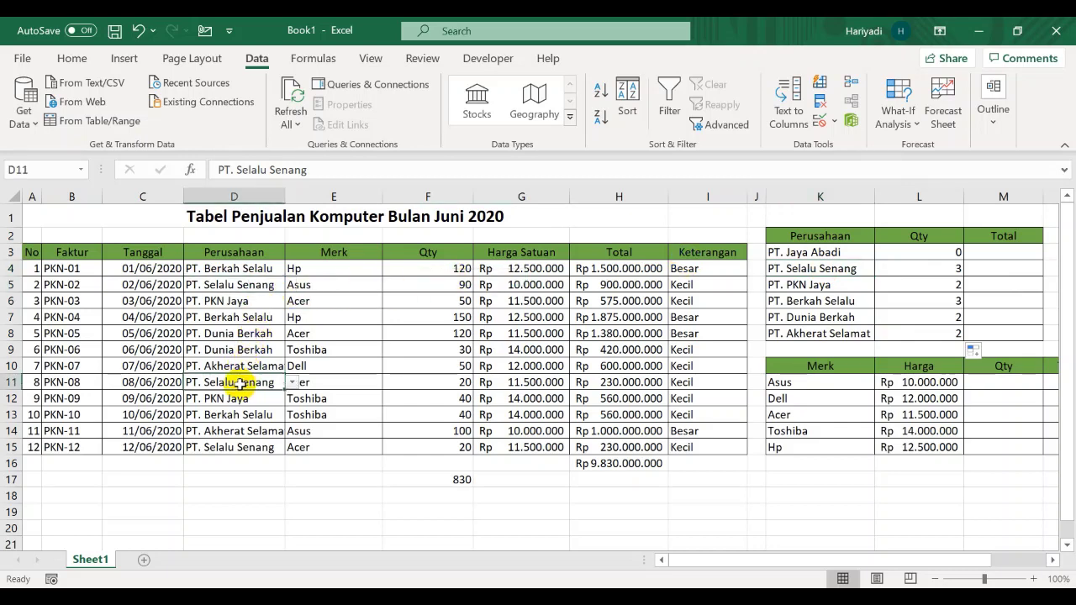
pyautogui.click(242, 446)
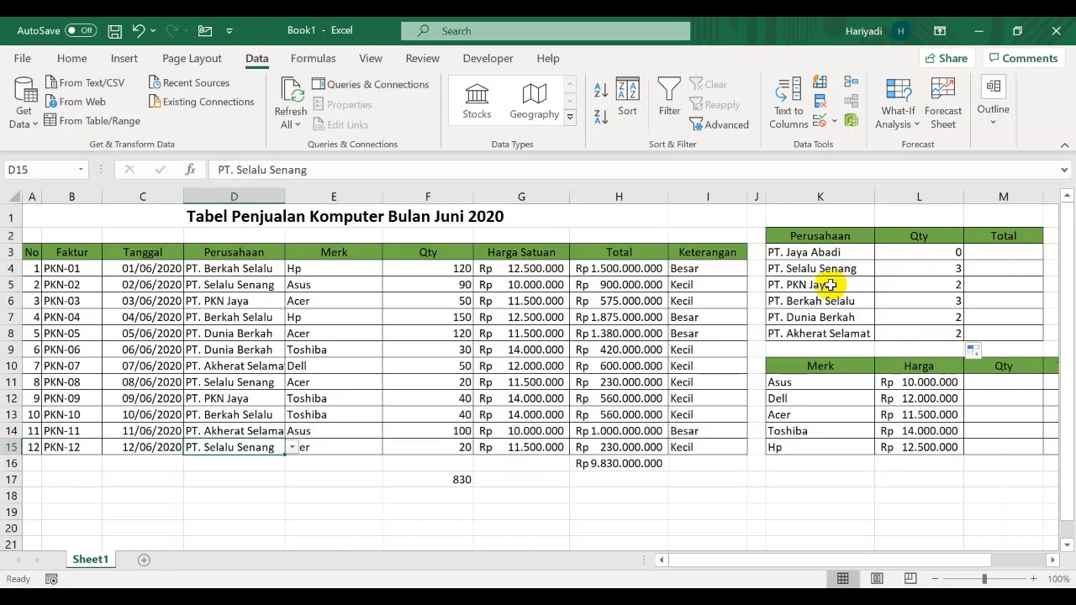
pyautogui.click(241, 299)
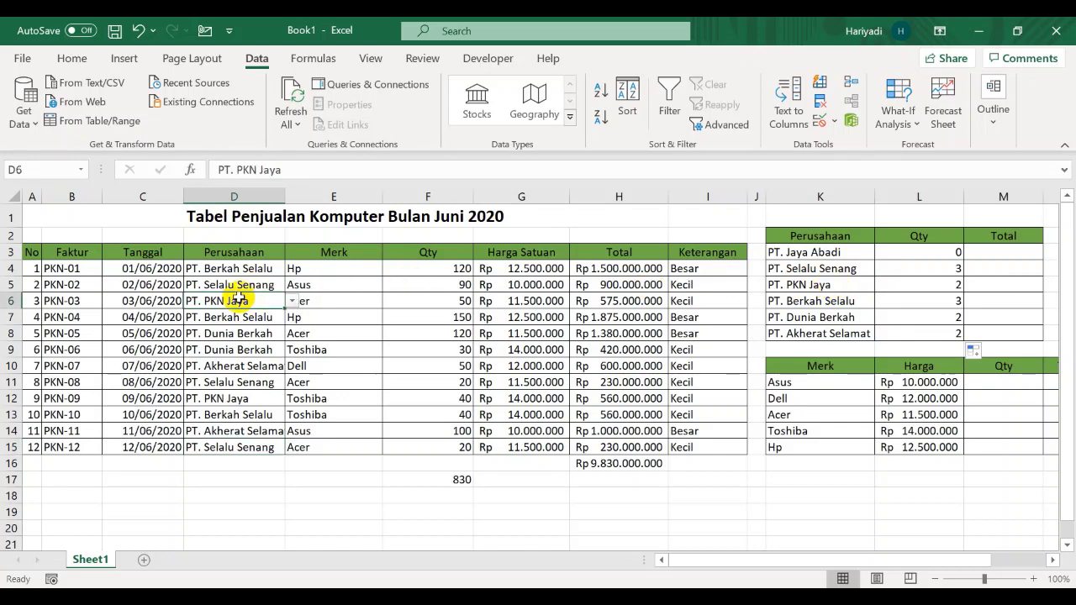
pyautogui.click(238, 400)
# Apply the Accounting number format to the company Total cells M3:M8 and select M3
pyautogui.click(1002, 254)
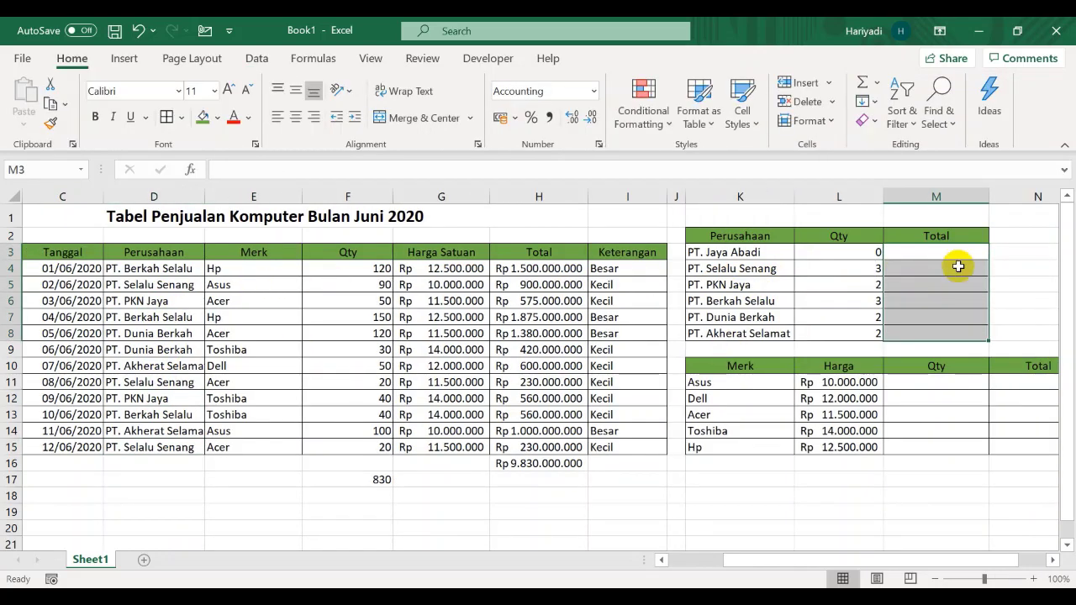
pyautogui.click(958, 258)
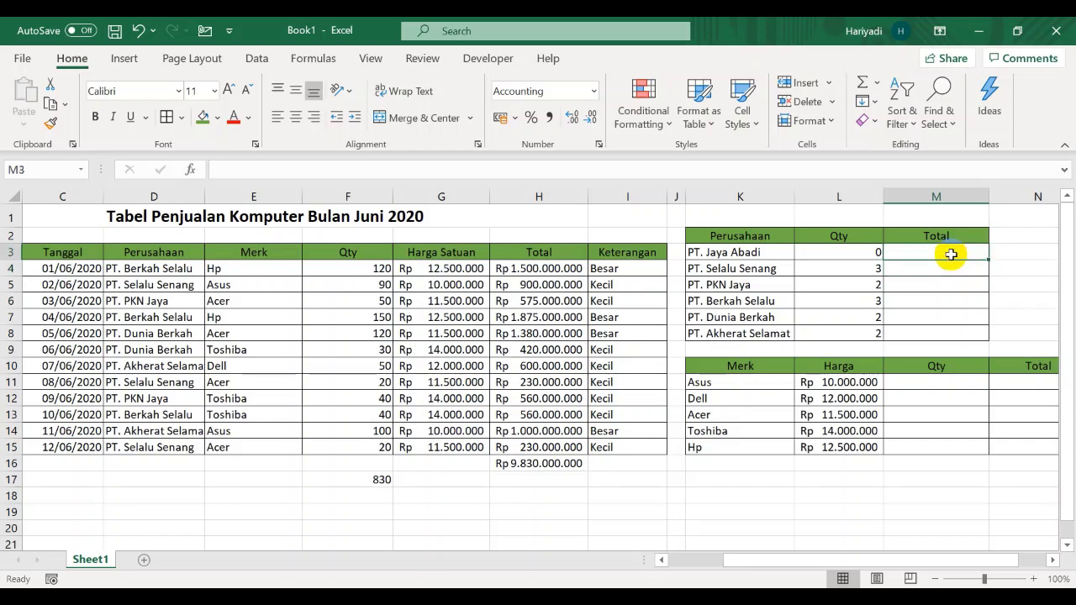
# Enter =SUMIF($D$4:$D$15;K3;$H$4:$H$15) in M3 to total the sales of PT. Jaya Abadi
pyautogui.click(728, 250)
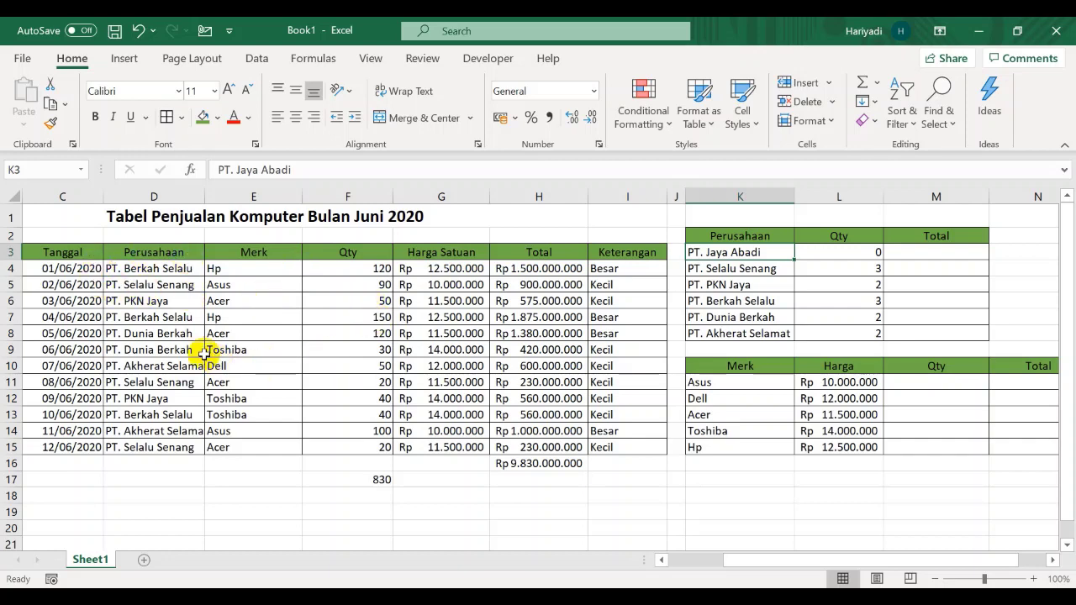
pyautogui.click(930, 250)
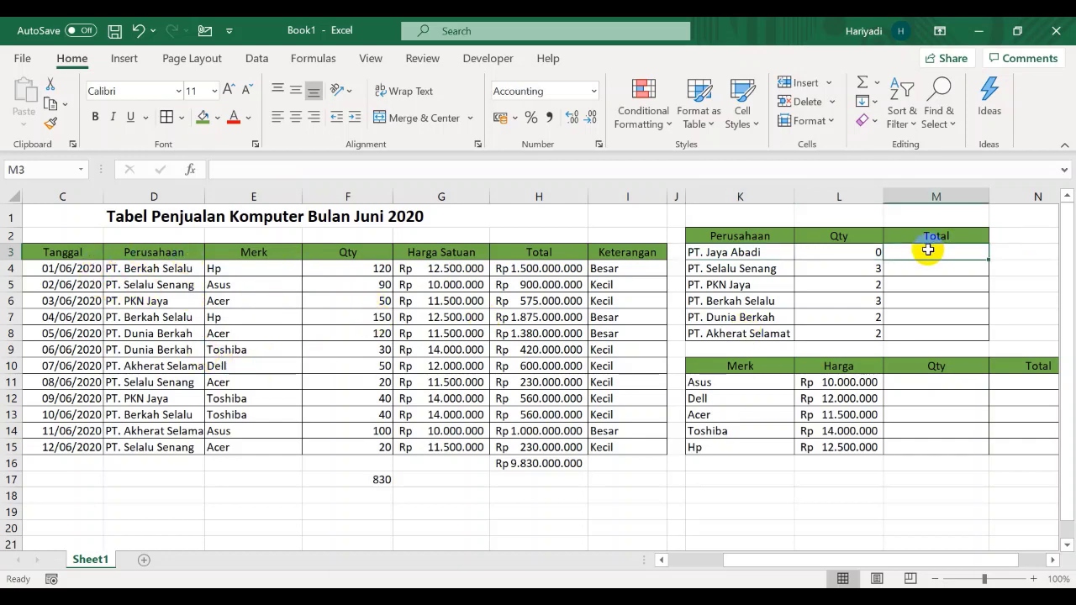
pyautogui.write('=sumif(')
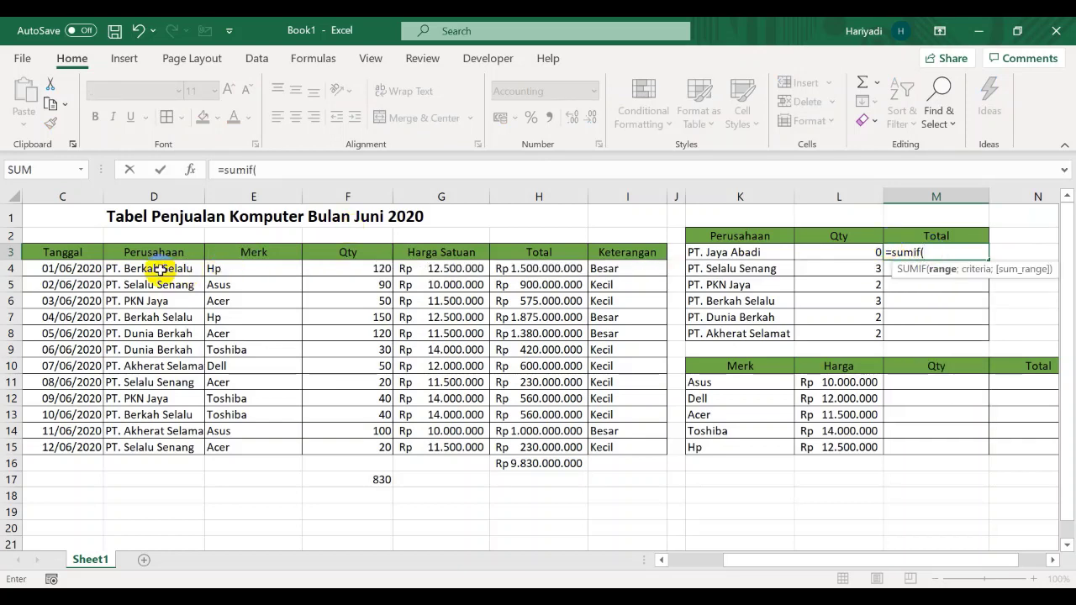
pyautogui.moveTo(158, 269); pyautogui.dragTo(149, 447)
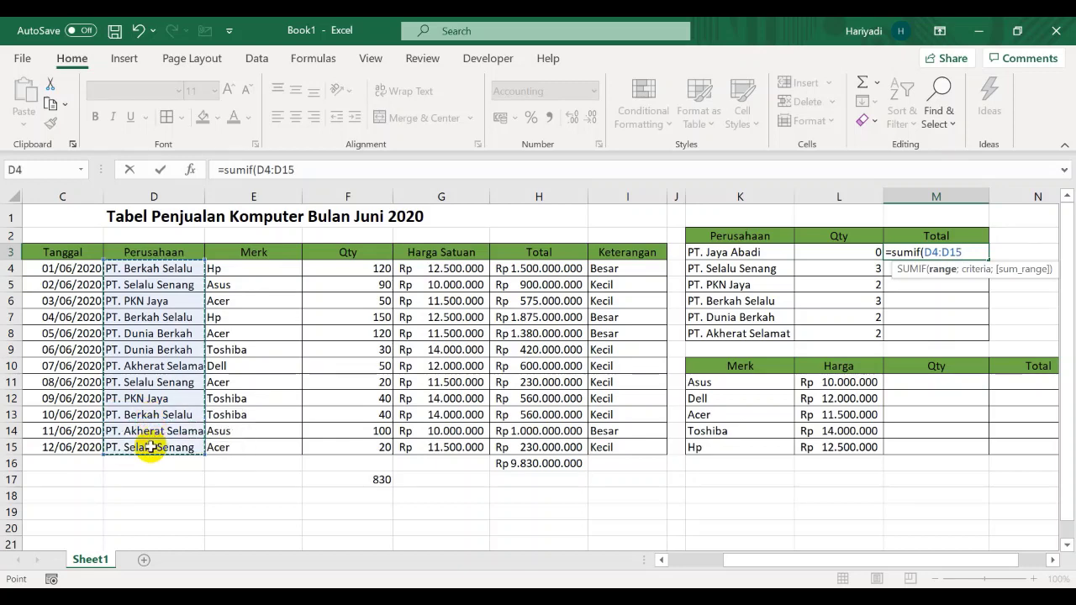
pyautogui.press('F4')
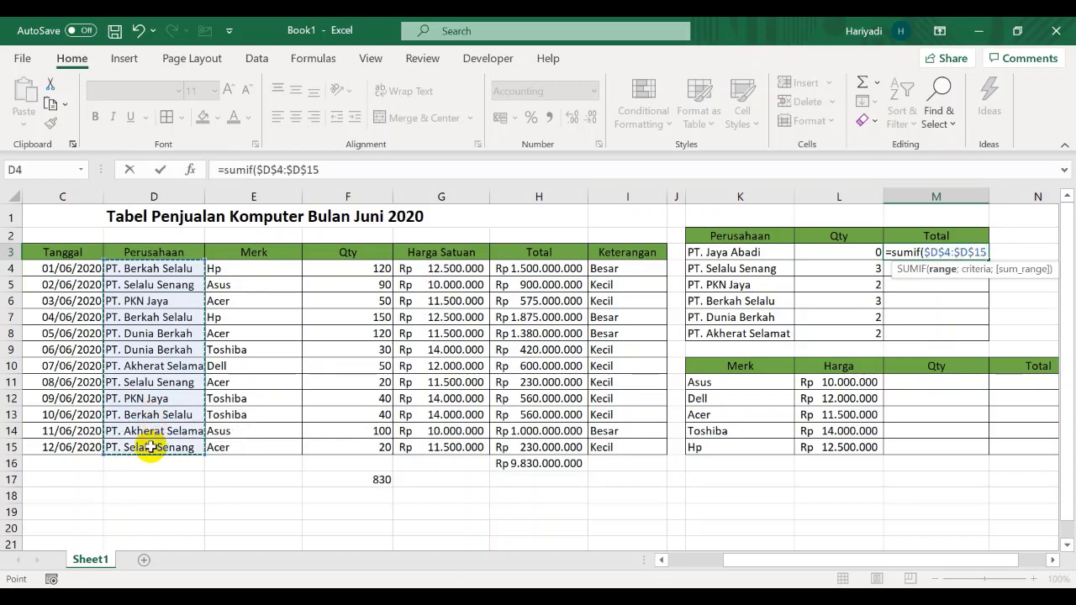
pyautogui.write(';')
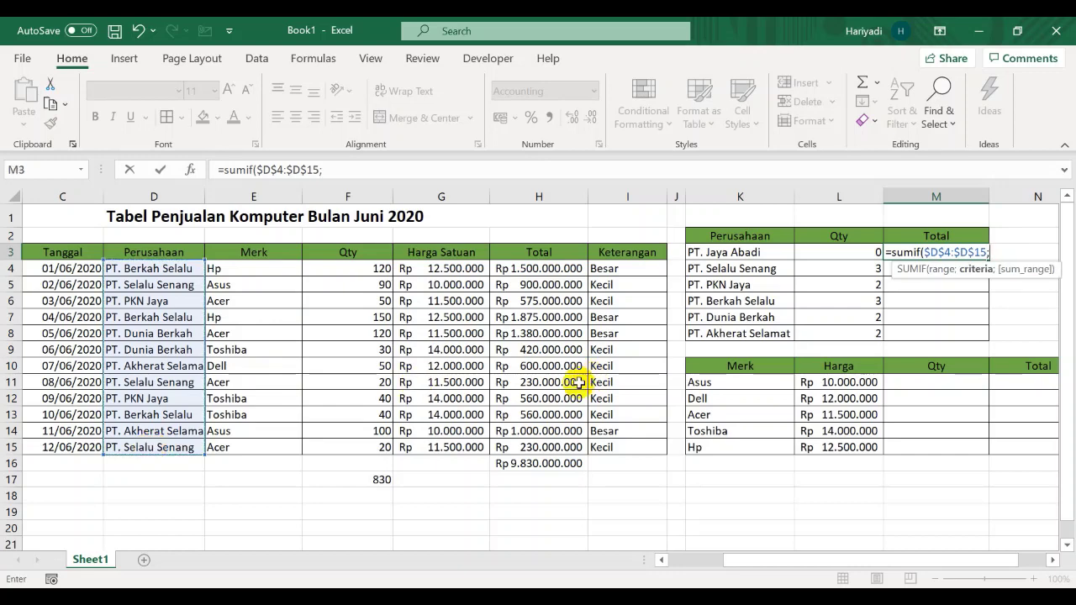
pyautogui.click(719, 253)
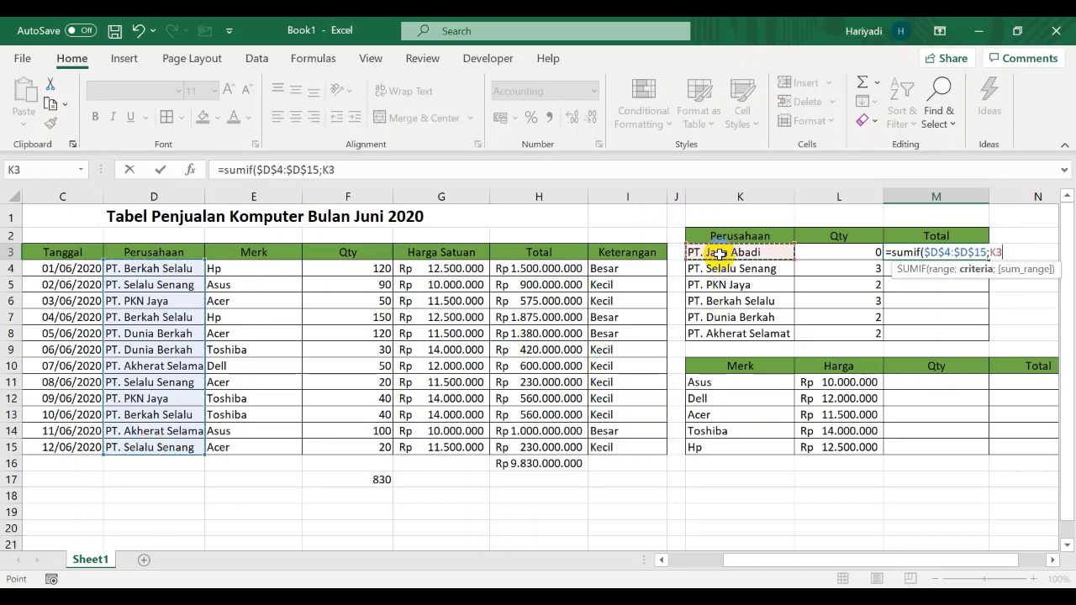
pyautogui.write(';')
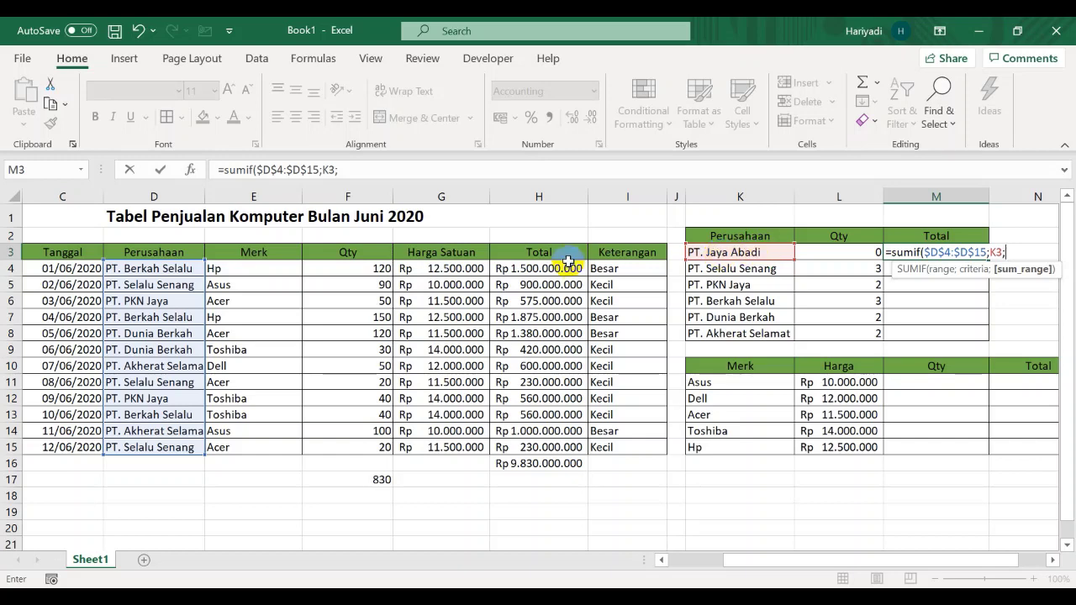
pyautogui.moveTo(550, 269); pyautogui.dragTo(531, 447)
pyautogui.press('F4')
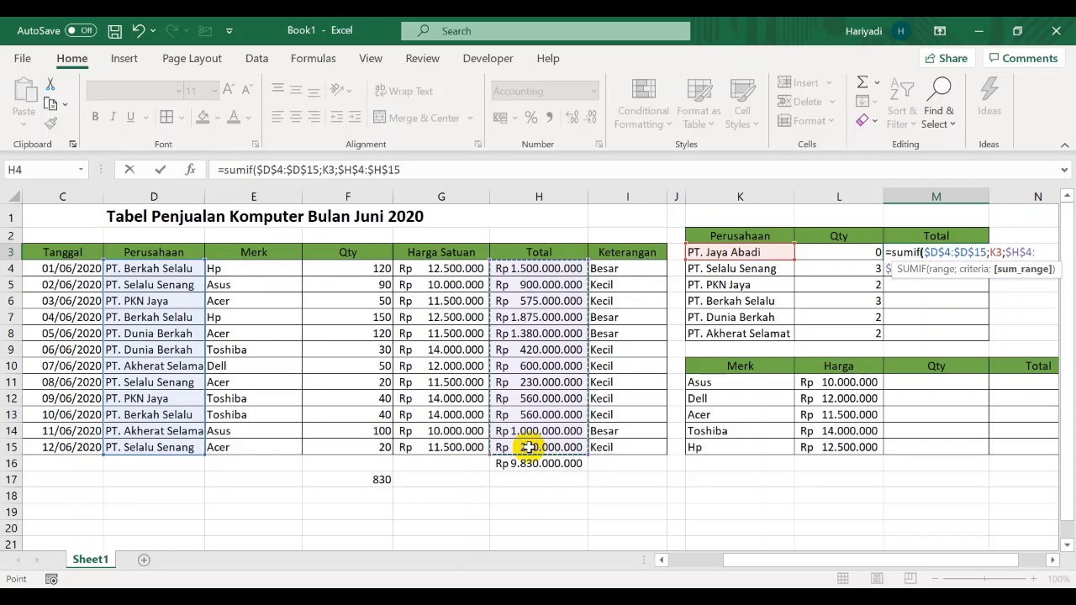
pyautogui.write(')')
pyautogui.press('Return')
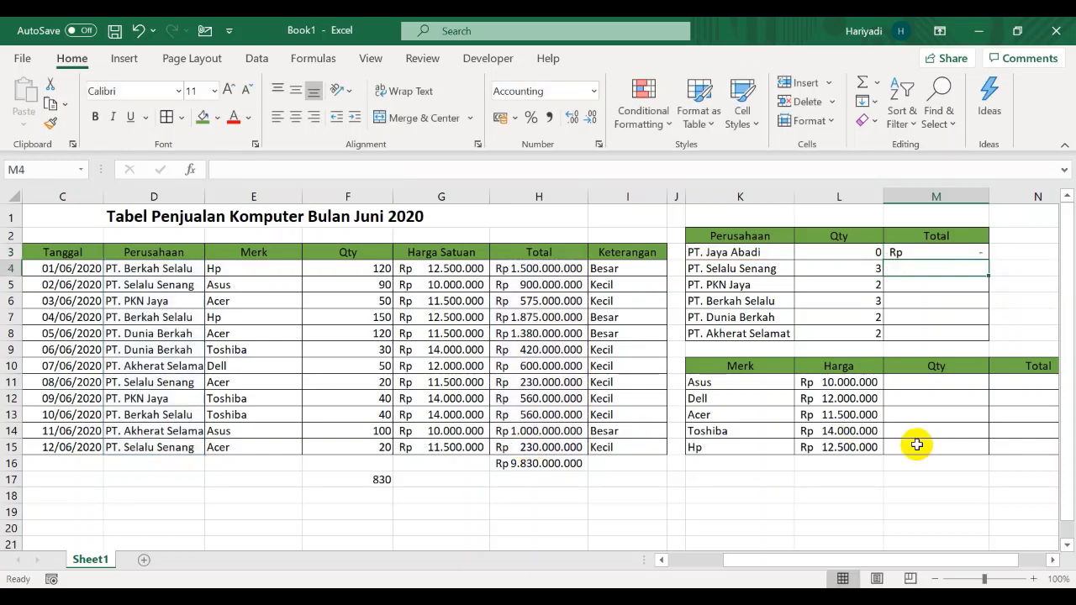
# Copy the SUMIF formula from M3 down to M8 and check the copied formula in the PT. Selalu Senang row
pyautogui.click(915, 252)
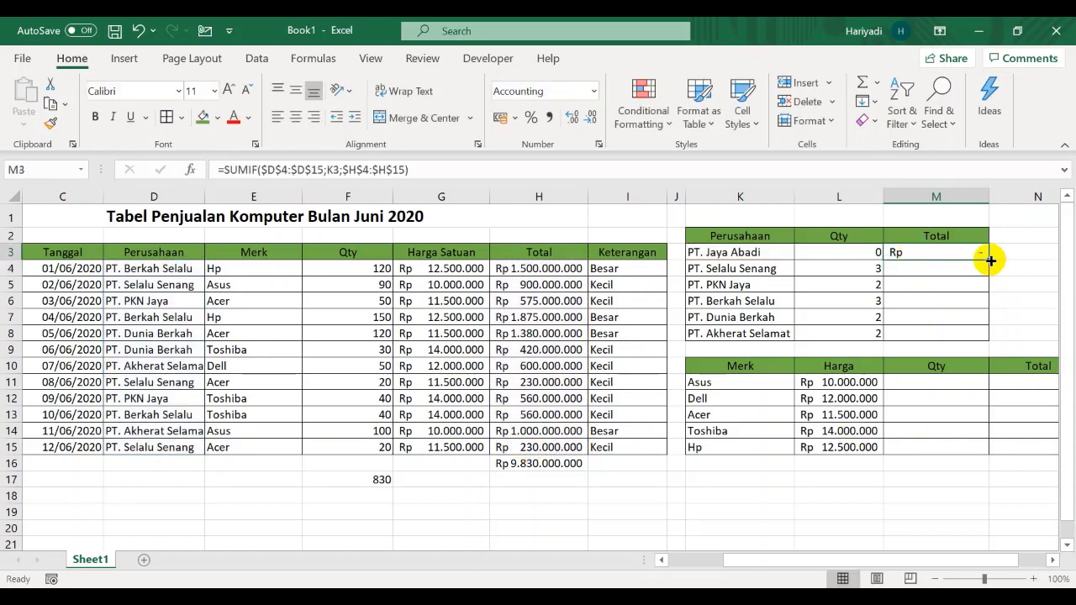
pyautogui.doubleClick(988, 259)
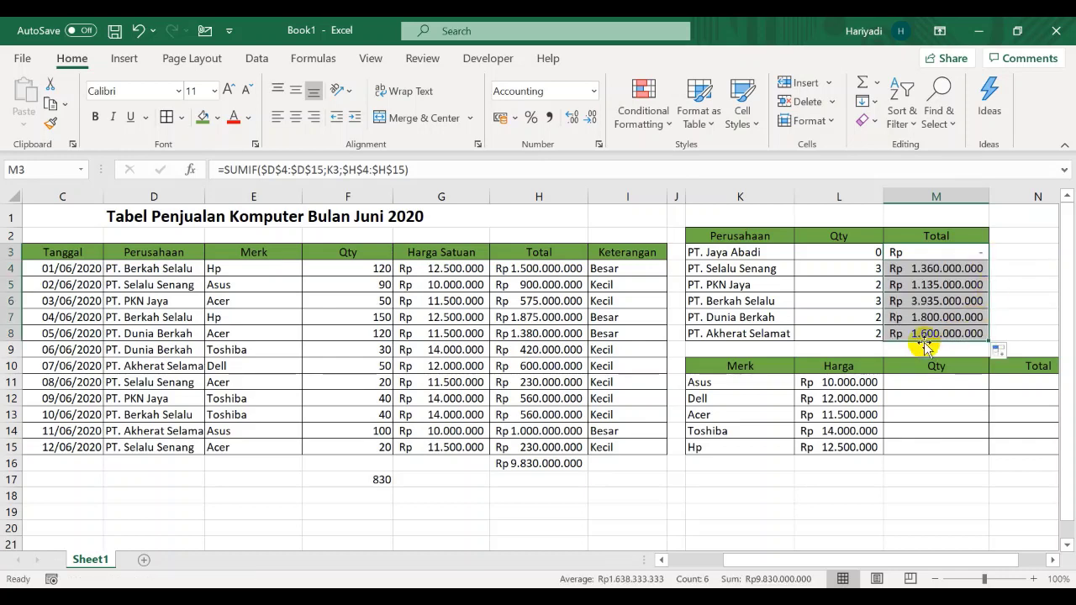
pyautogui.click(724, 270)
pyautogui.click(925, 270)
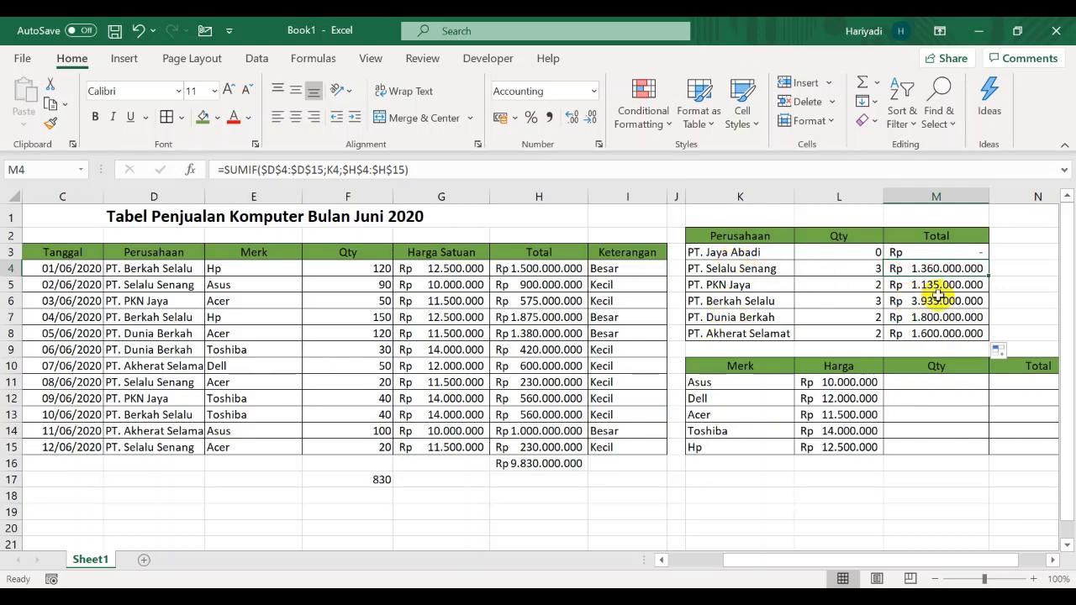
# Sum the company totals in N8 with the formula =SUM(M3:M8)
pyautogui.click(1015, 337)
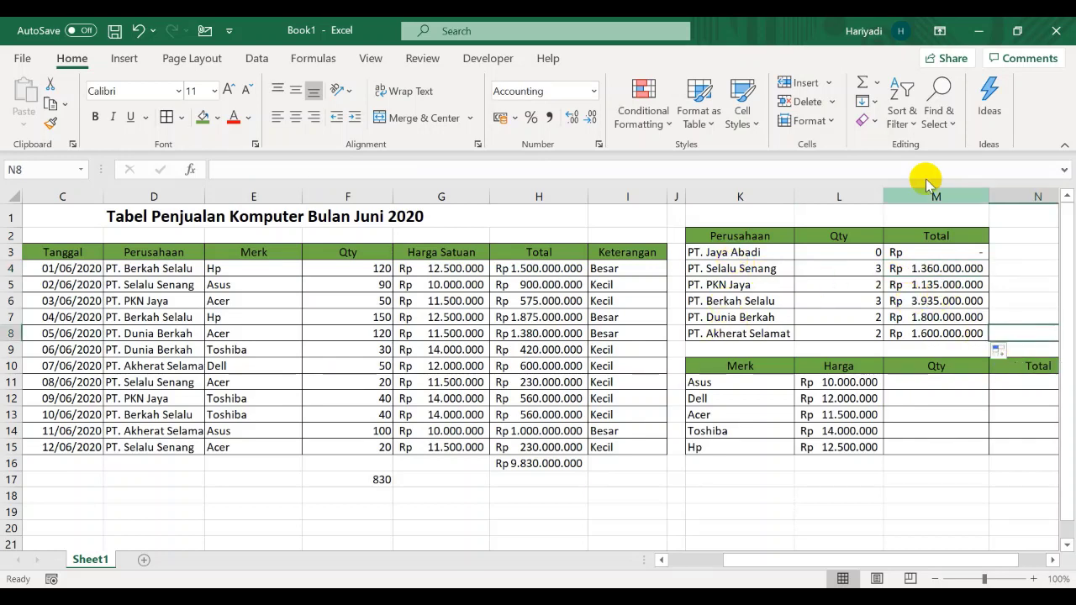
pyautogui.click(863, 83)
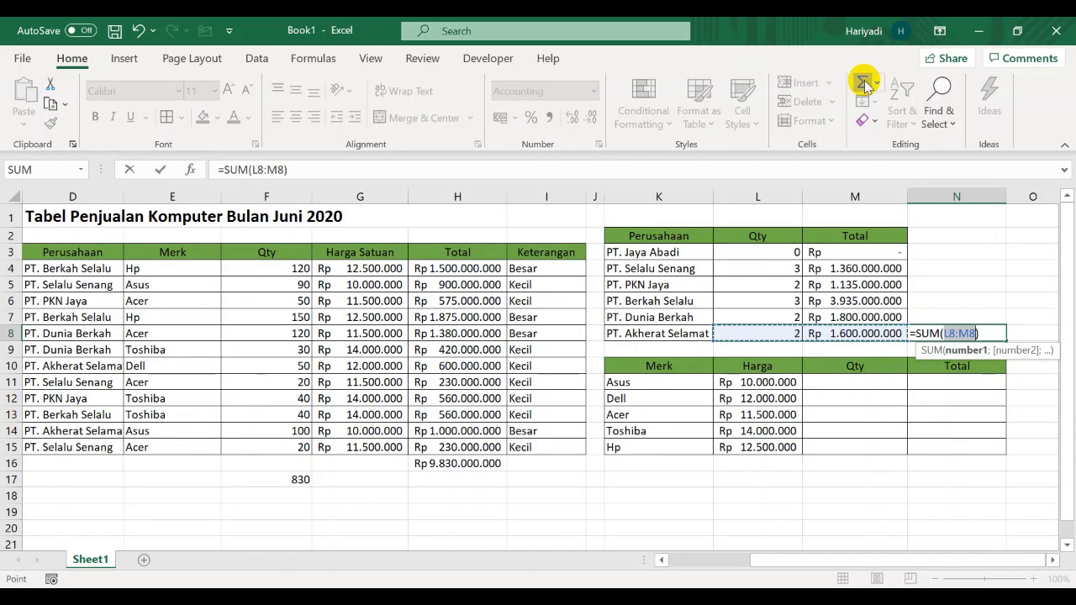
pyautogui.moveTo(838, 252); pyautogui.dragTo(844, 327)
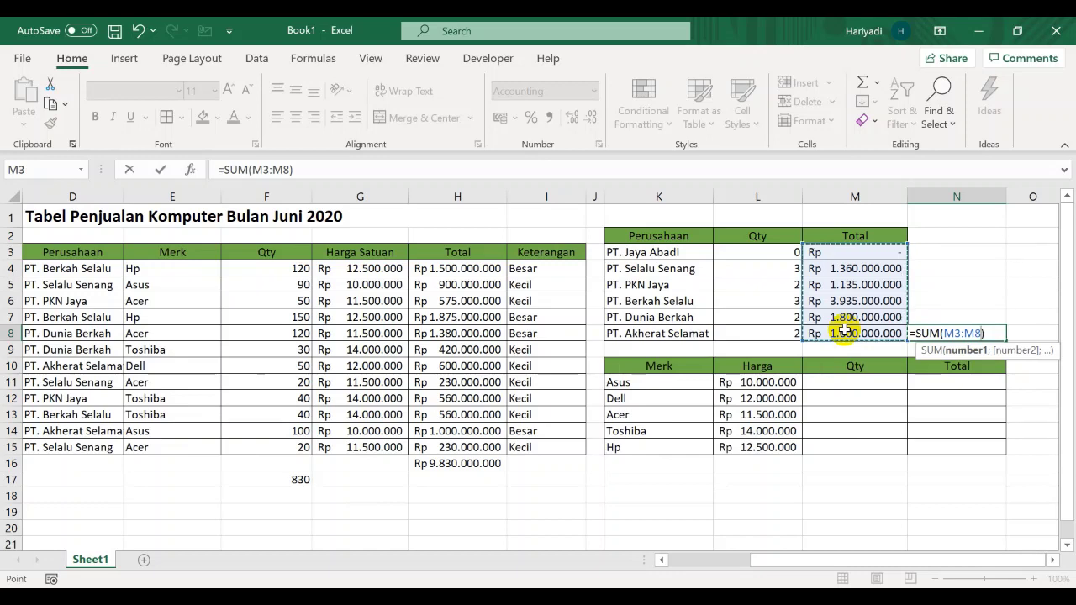
pyautogui.press('Return')
# Apply a green fill to the company grand total in N8 and the sales grand total in H16
pyautogui.click(971, 334)
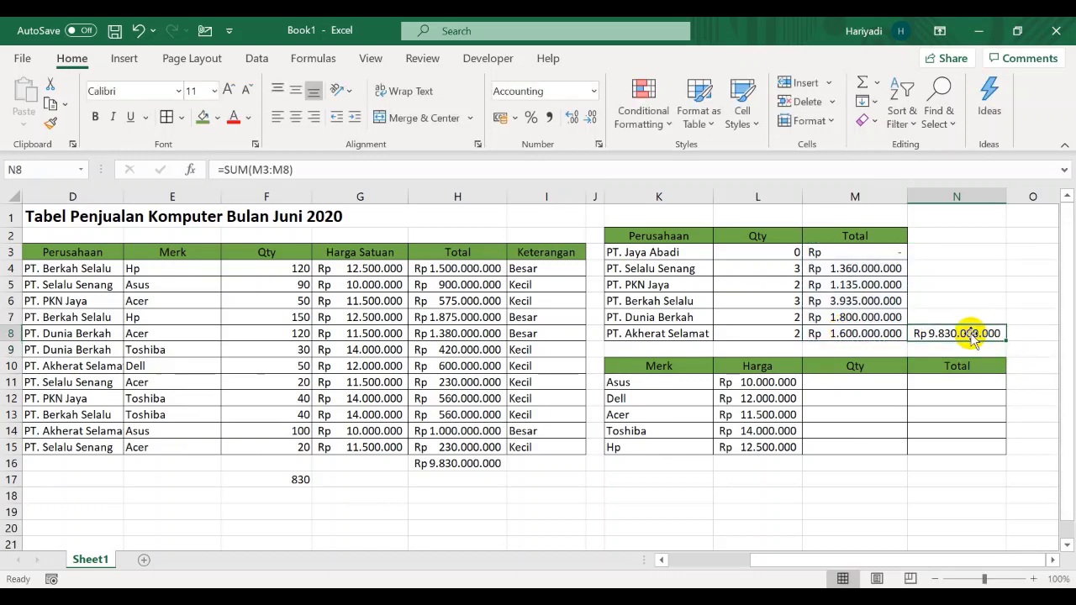
pyautogui.click(204, 117)
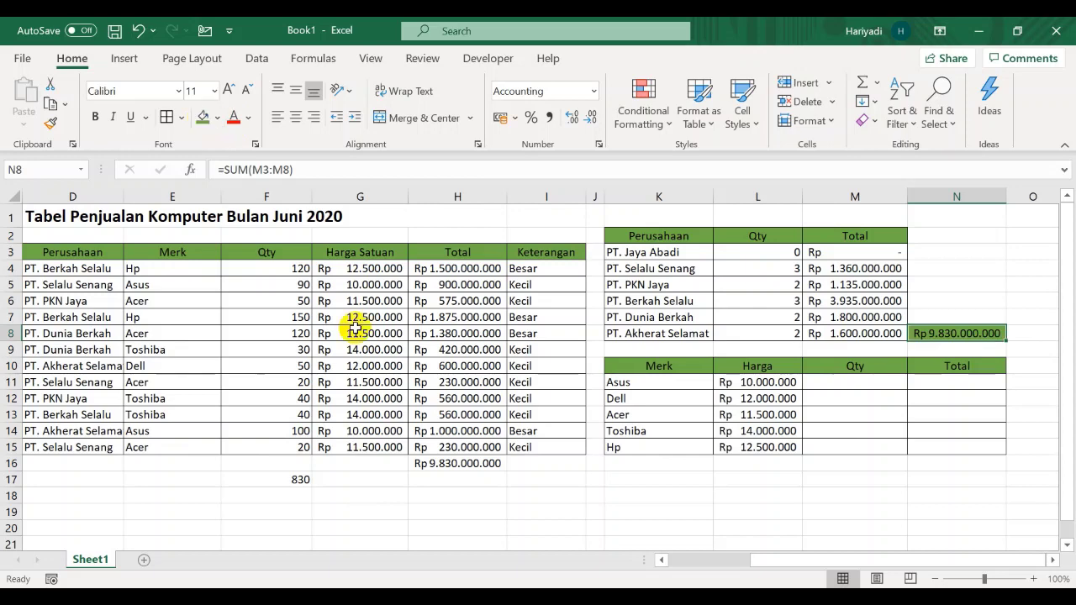
pyautogui.click(430, 467)
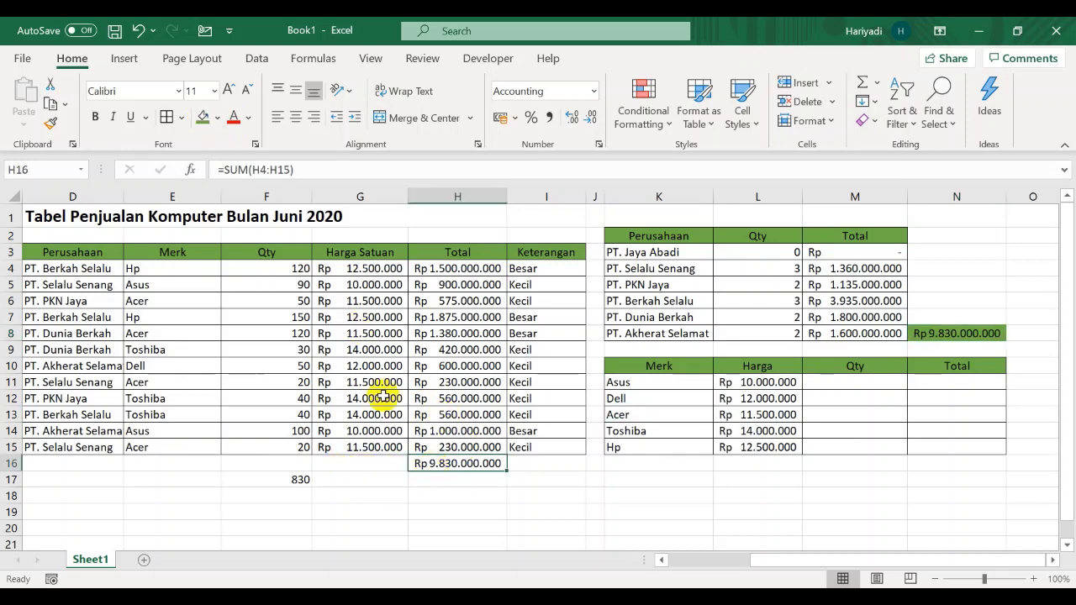
pyautogui.click(203, 118)
pyautogui.press('Return')
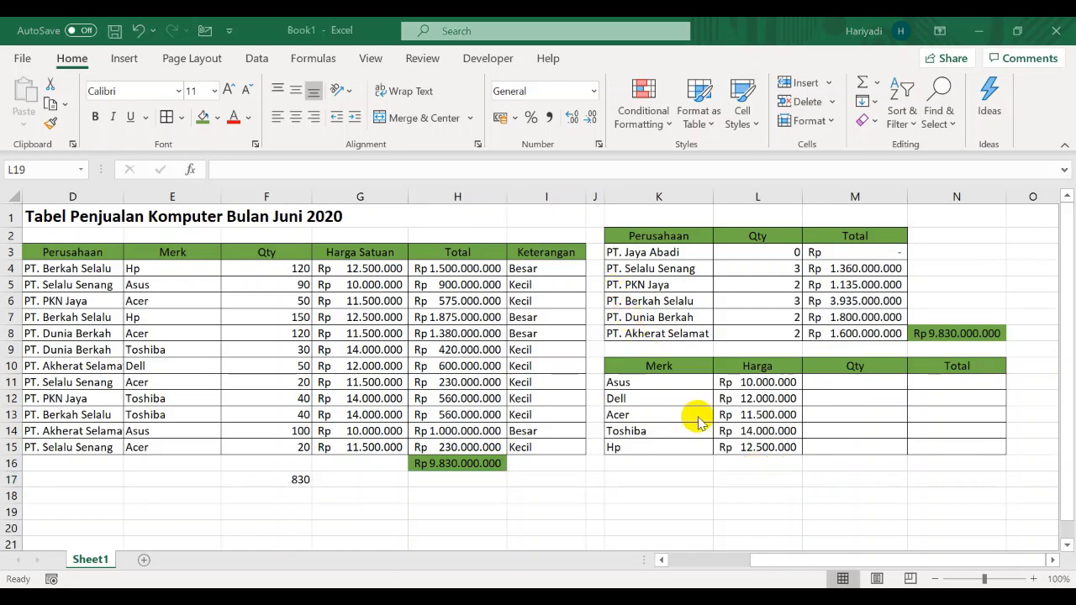
# Enter =COUNTIF($E$4:$E$15;K11) in M11 to count each brand's transactions and copy it down to M15
pyautogui.click(862, 383)
pyautogui.click(859, 380)
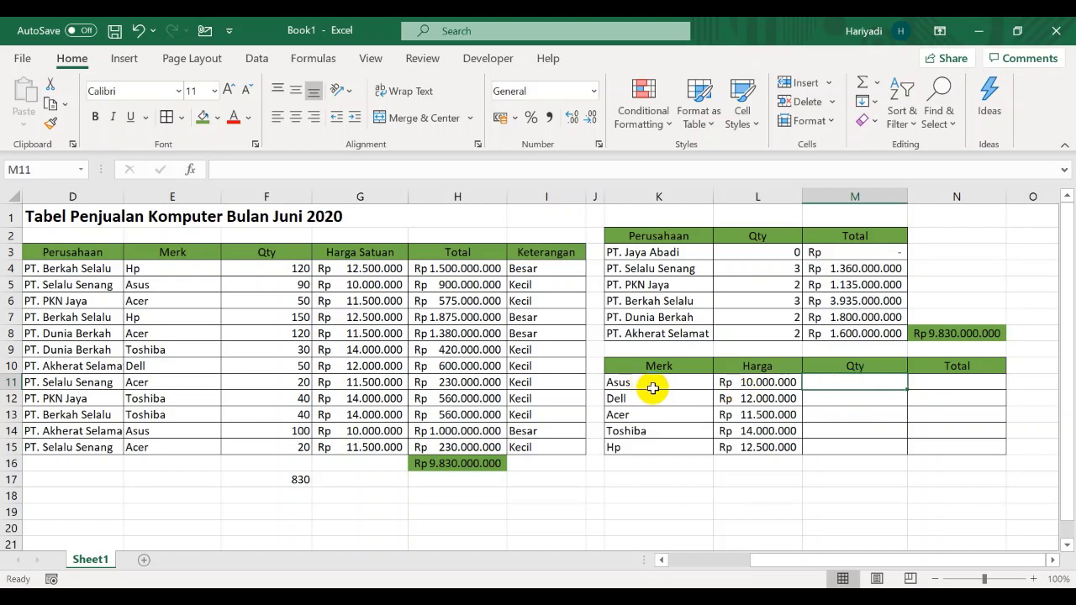
pyautogui.write('=counti')
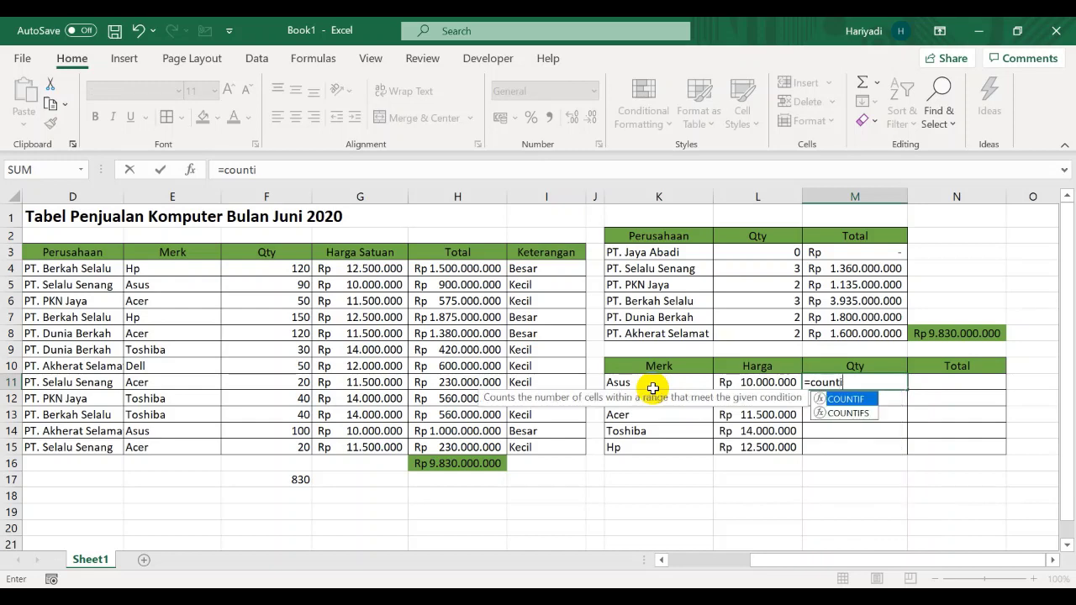
pyautogui.write('f(')
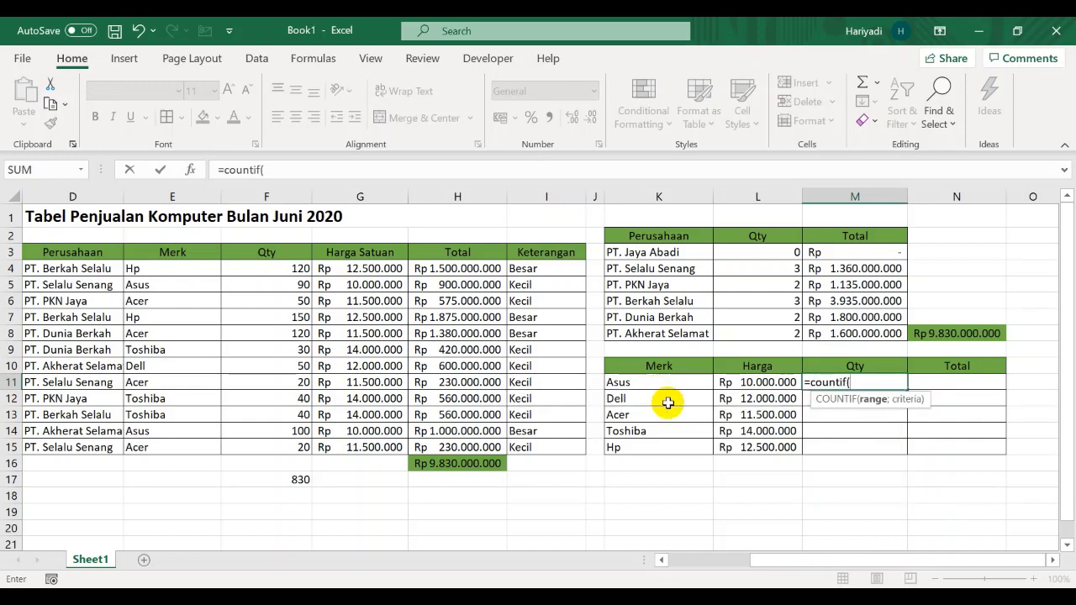
pyautogui.moveTo(161, 269); pyautogui.dragTo(160, 442)
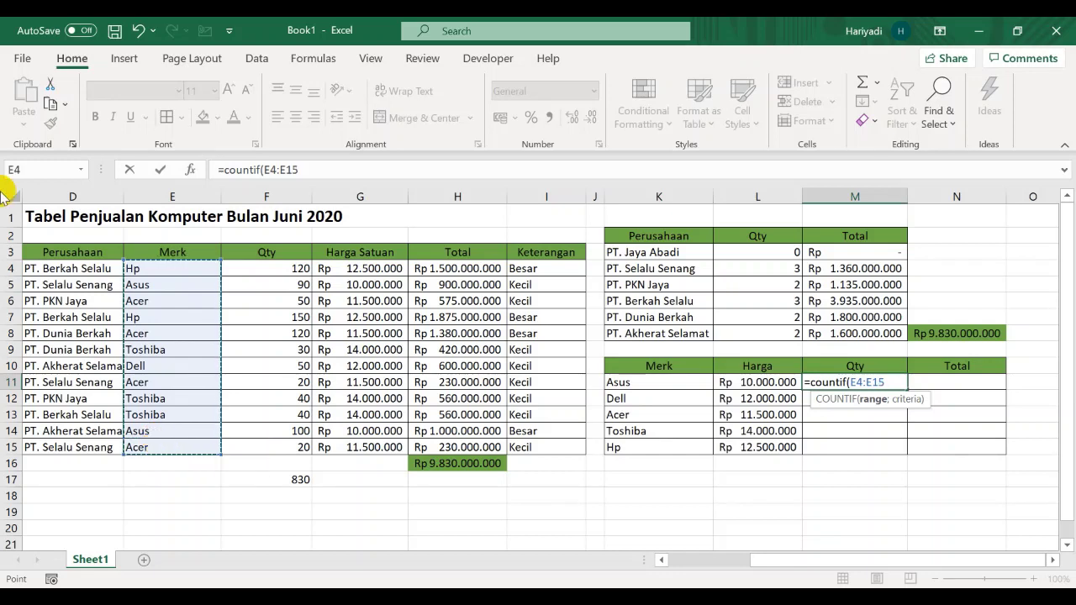
pyautogui.press('F4')
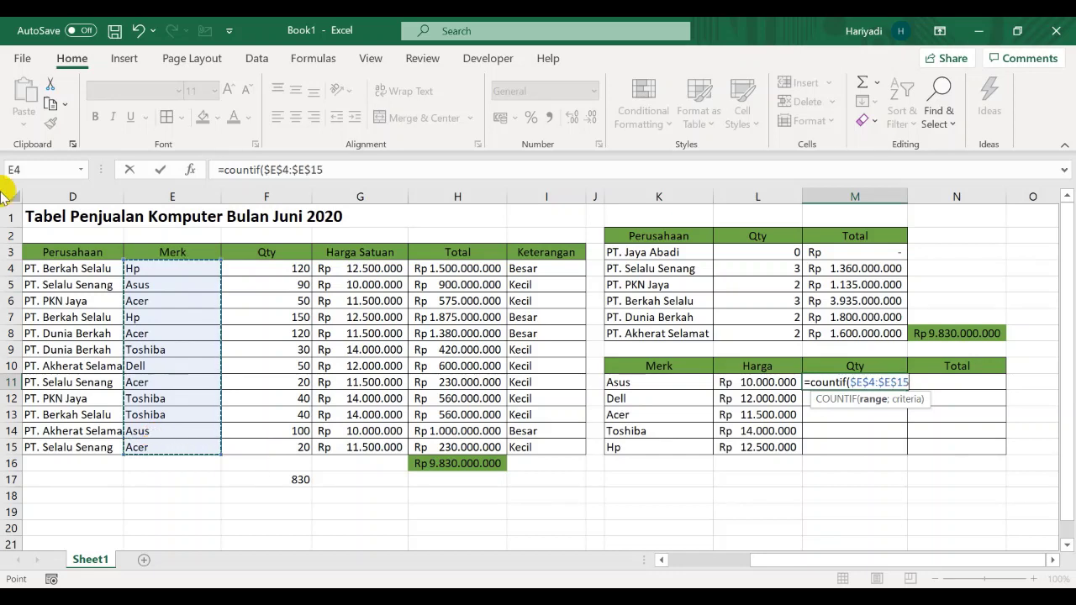
pyautogui.write(';')
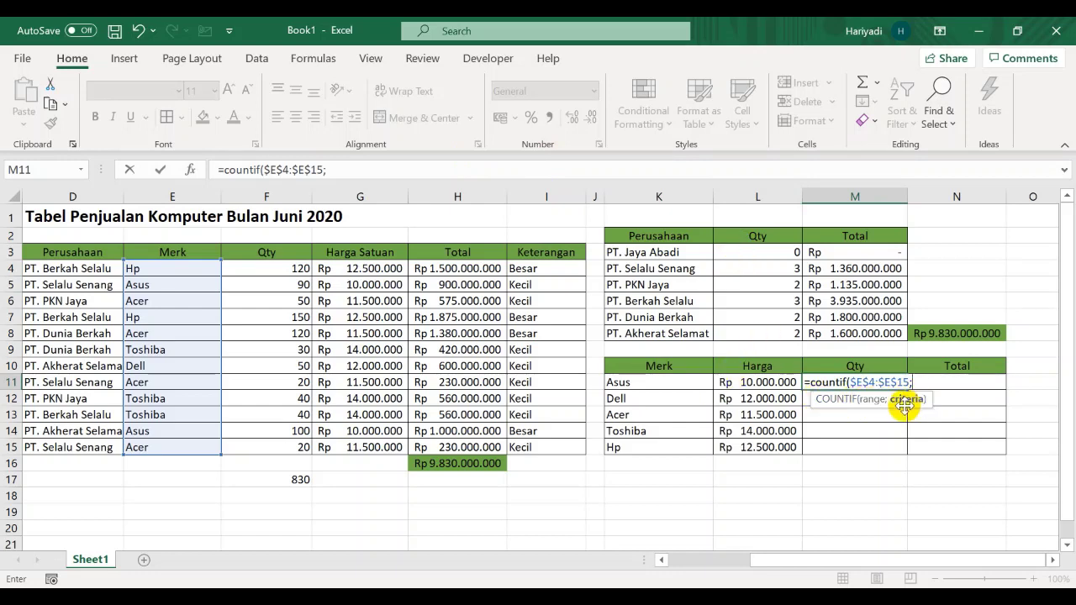
pyautogui.click(660, 383)
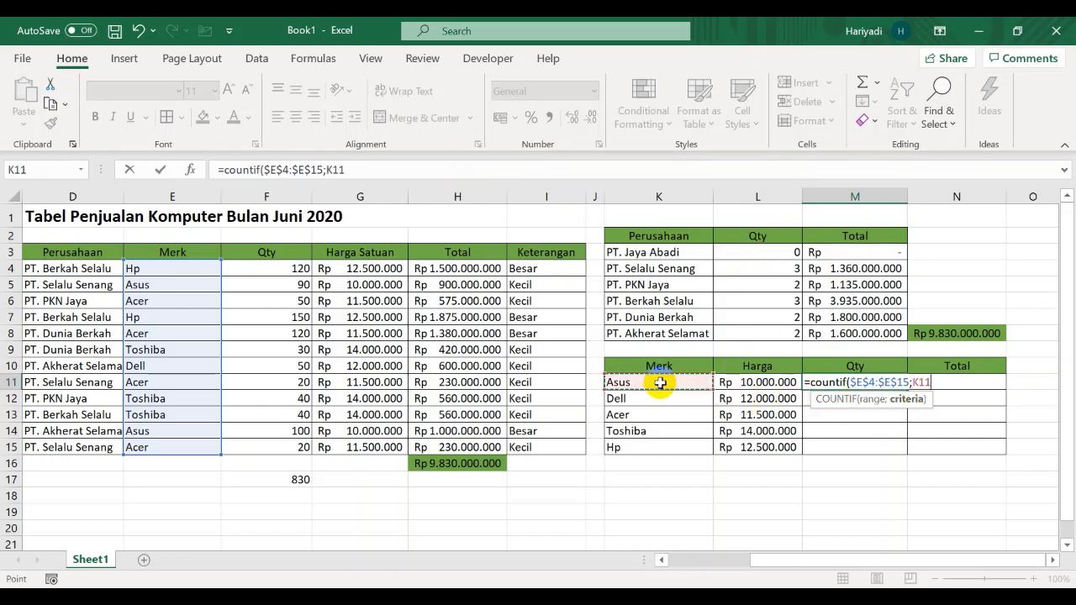
pyautogui.write(';')
pyautogui.press('Return')
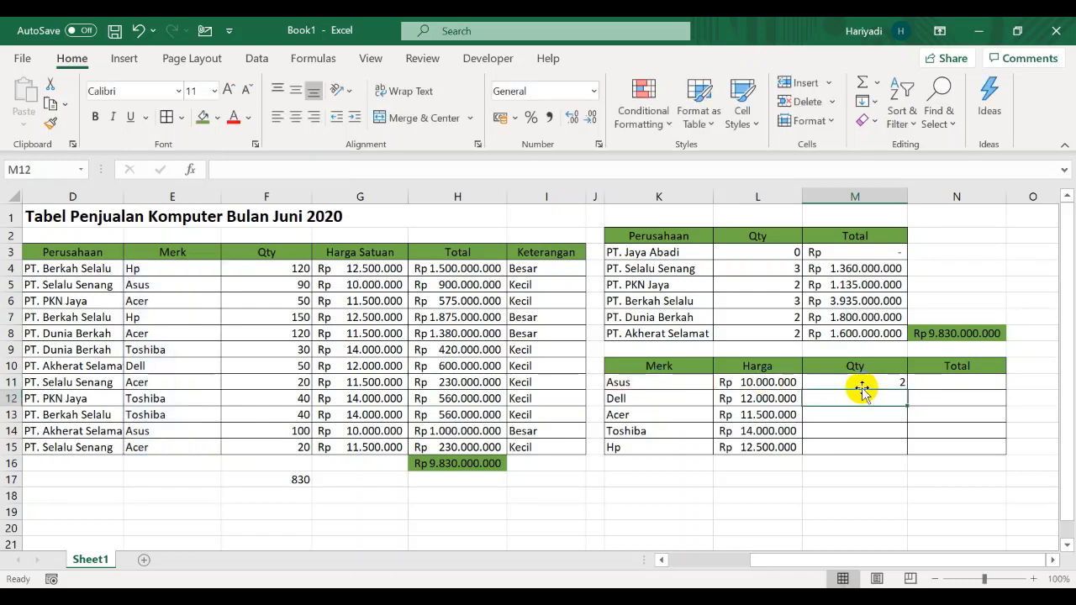
pyautogui.click(859, 384)
pyautogui.moveTo(909, 390); pyautogui.dragTo(908, 460)
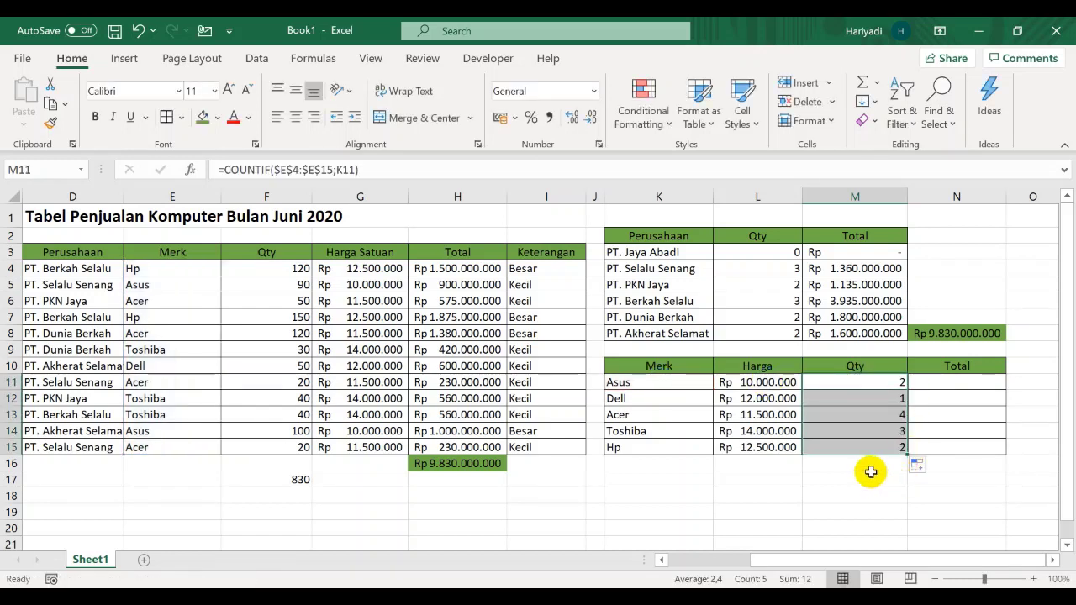
# Enter =SUMIF($E$4:$E$15;K11;$H$4:$H$15) in N11 to total the sales of the Asus brand
pyautogui.click(951, 380)
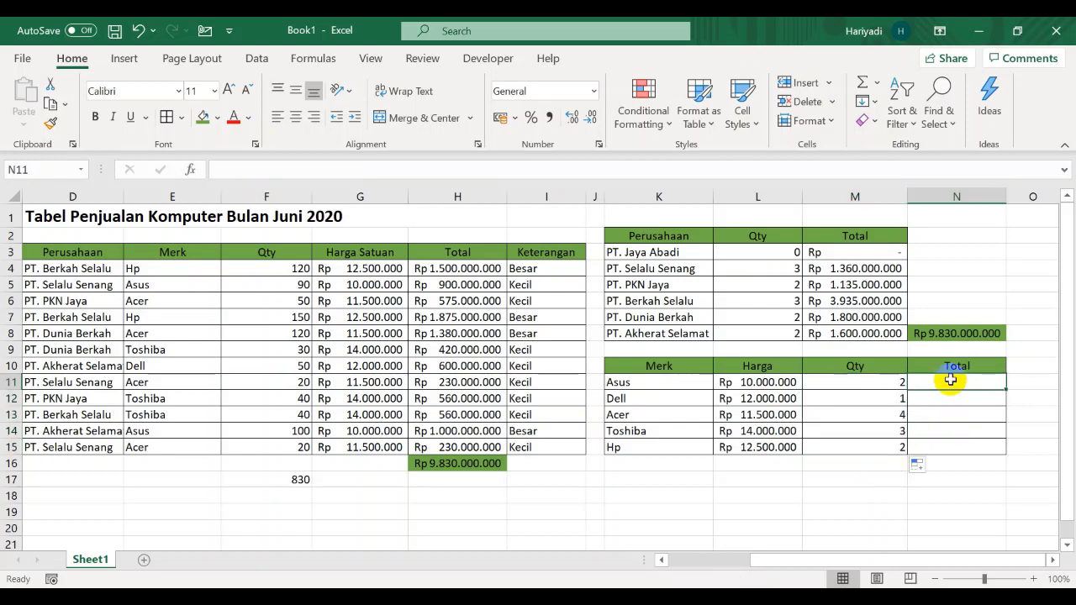
pyautogui.write('=sumif')
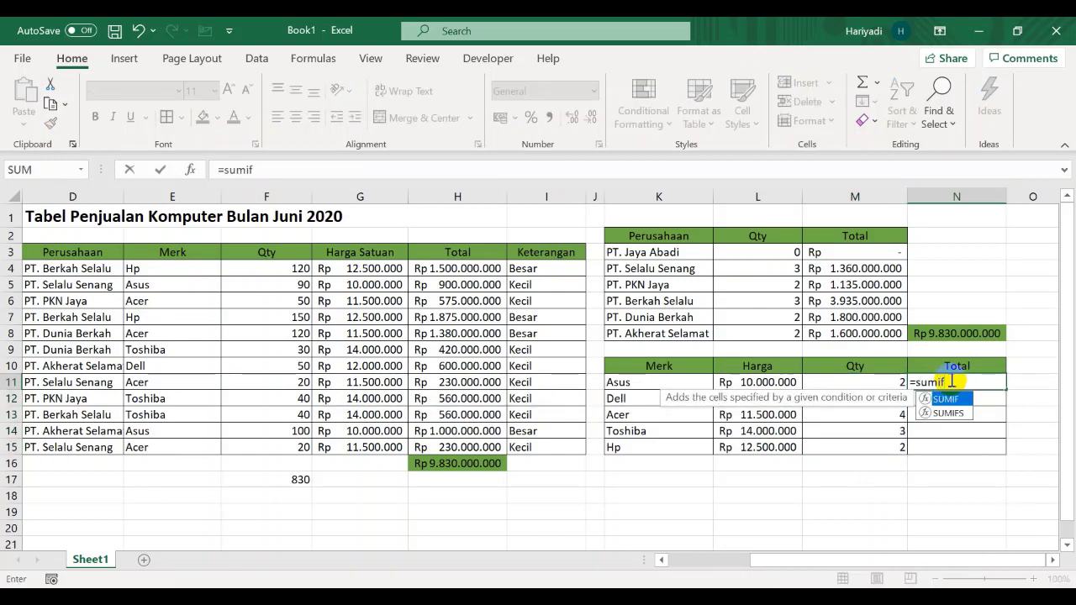
pyautogui.write('(')
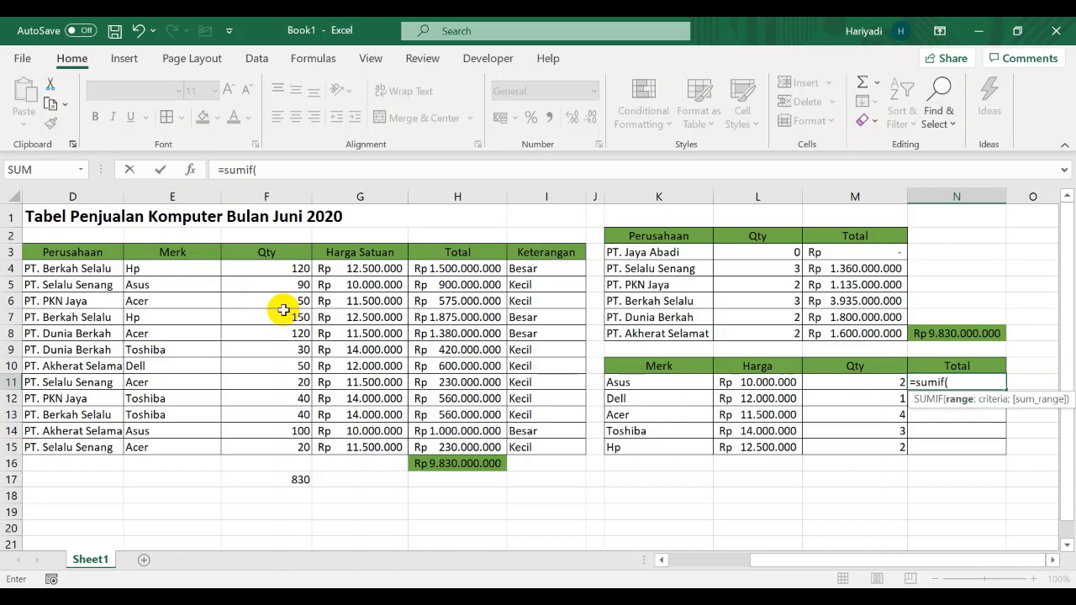
pyautogui.moveTo(179, 270); pyautogui.dragTo(165, 444)
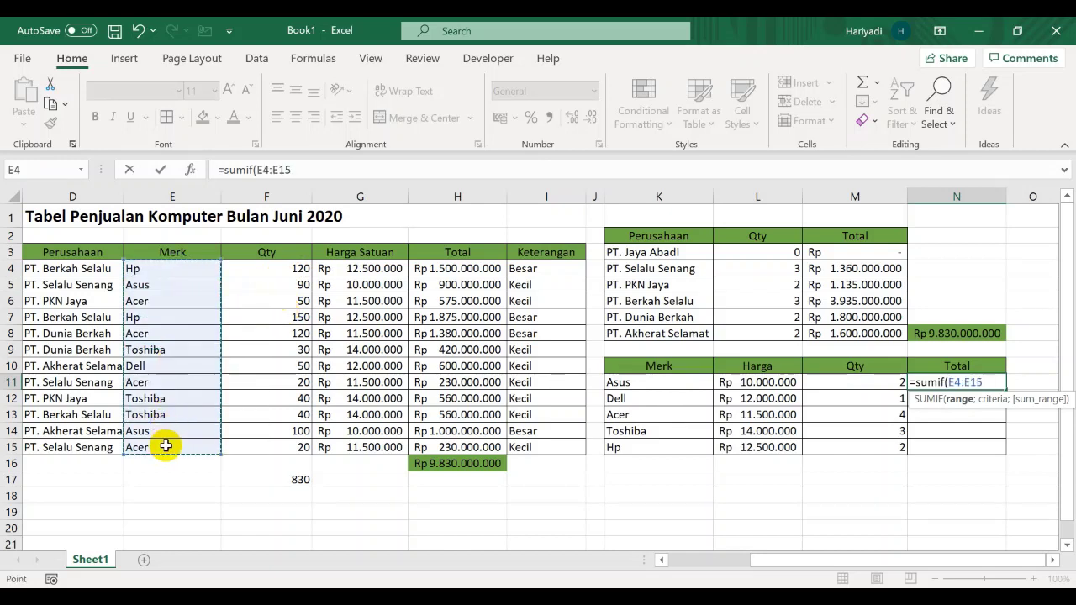
pyautogui.press('F4')
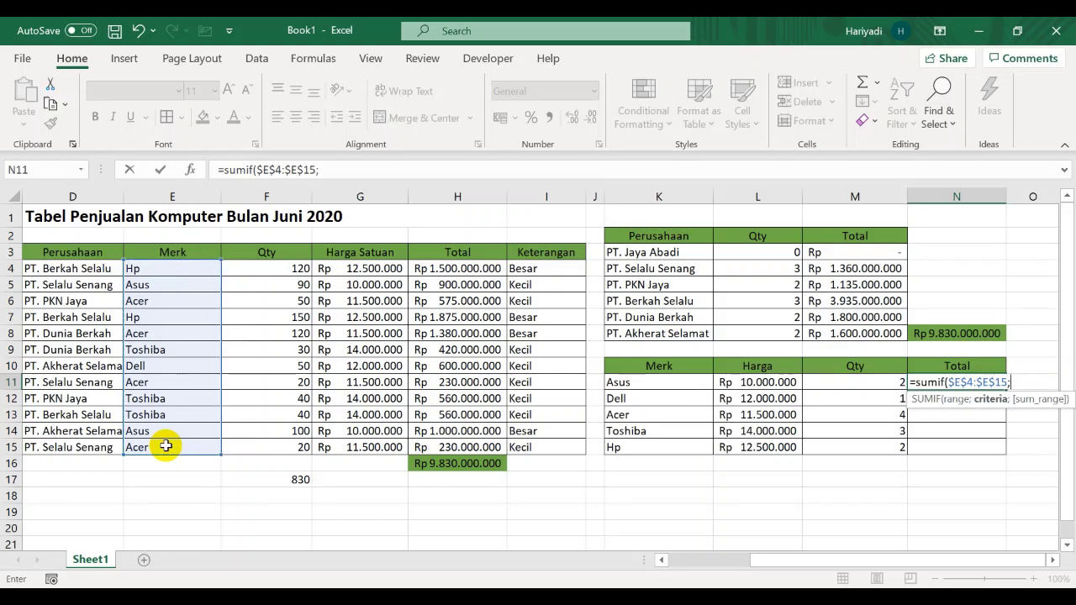
pyautogui.write(';')
pyautogui.click(652, 384)
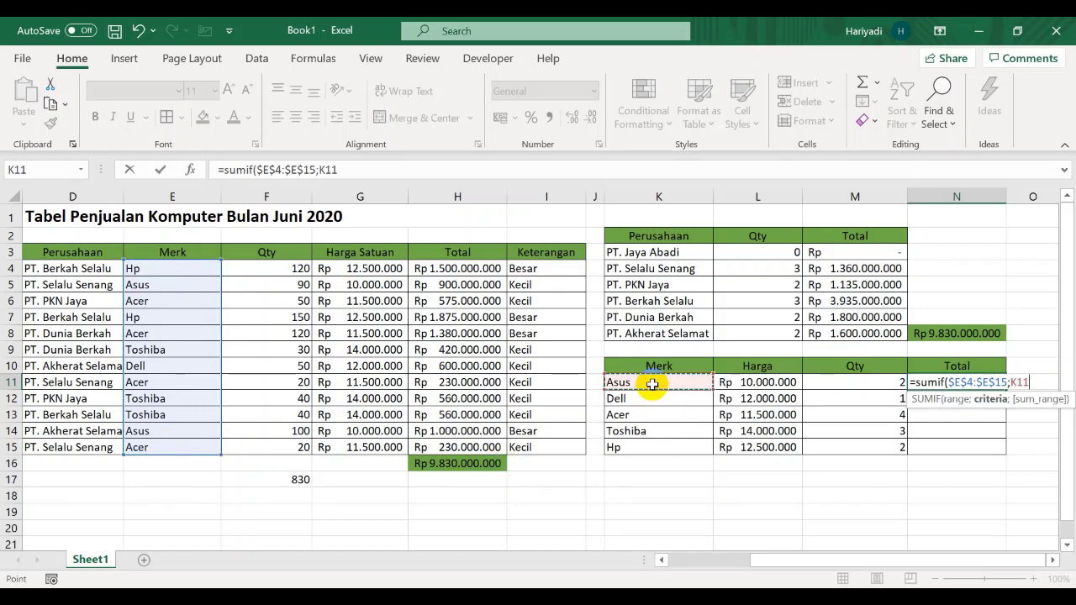
pyautogui.write(';')
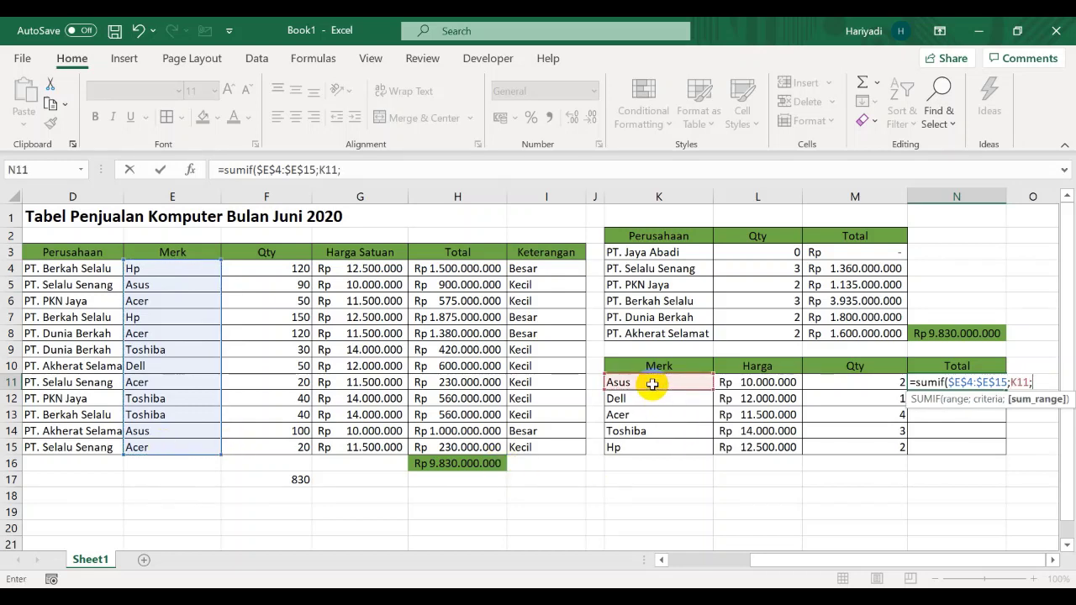
pyautogui.moveTo(446, 268); pyautogui.dragTo(462, 447)
pyautogui.write(')')
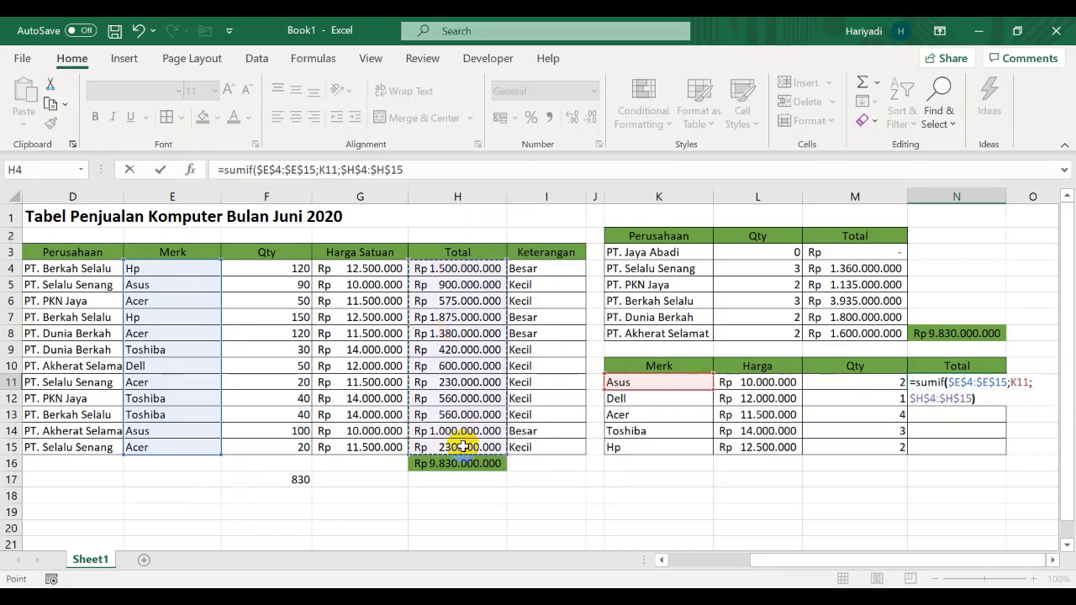
pyautogui.press('Return')
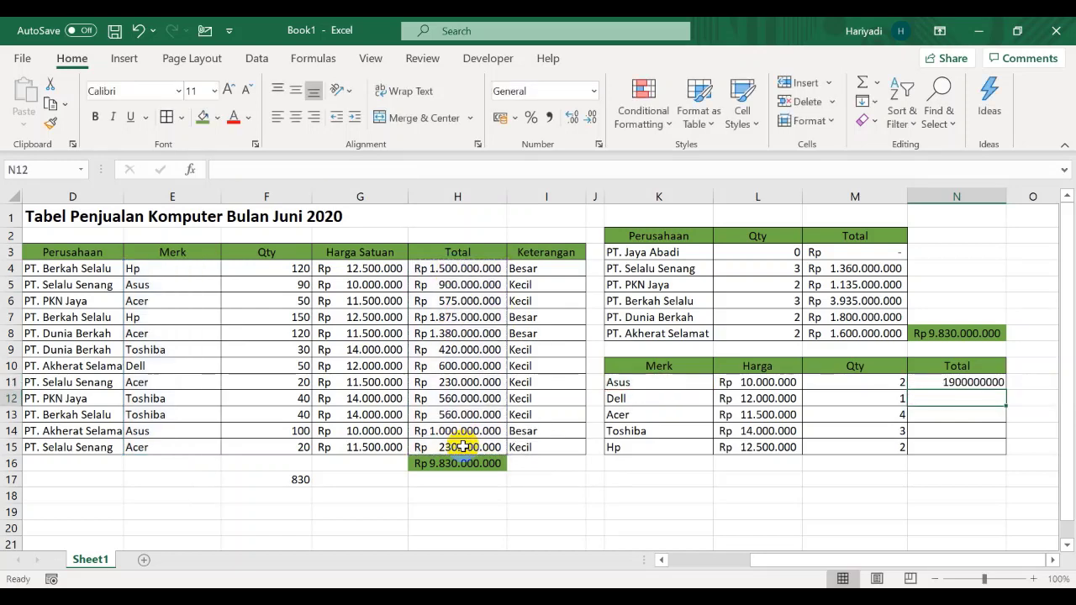
# Copy the SUMIF formula from N11 down to N15 and apply the Accounting number format to the brand totals
pyautogui.click(995, 385)
pyautogui.doubleClick(1003, 387)
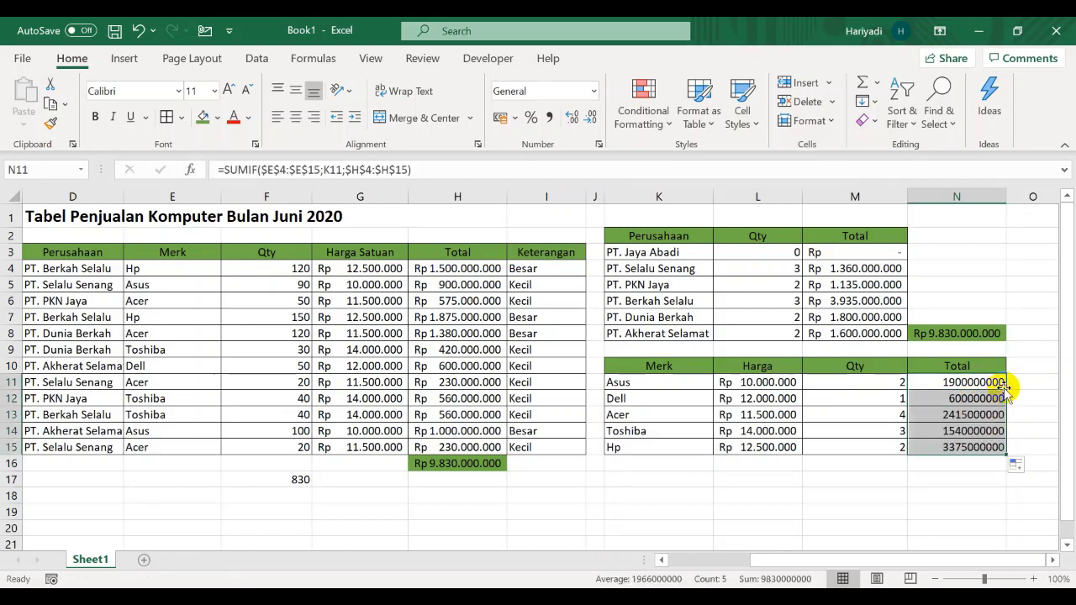
pyautogui.click(595, 92)
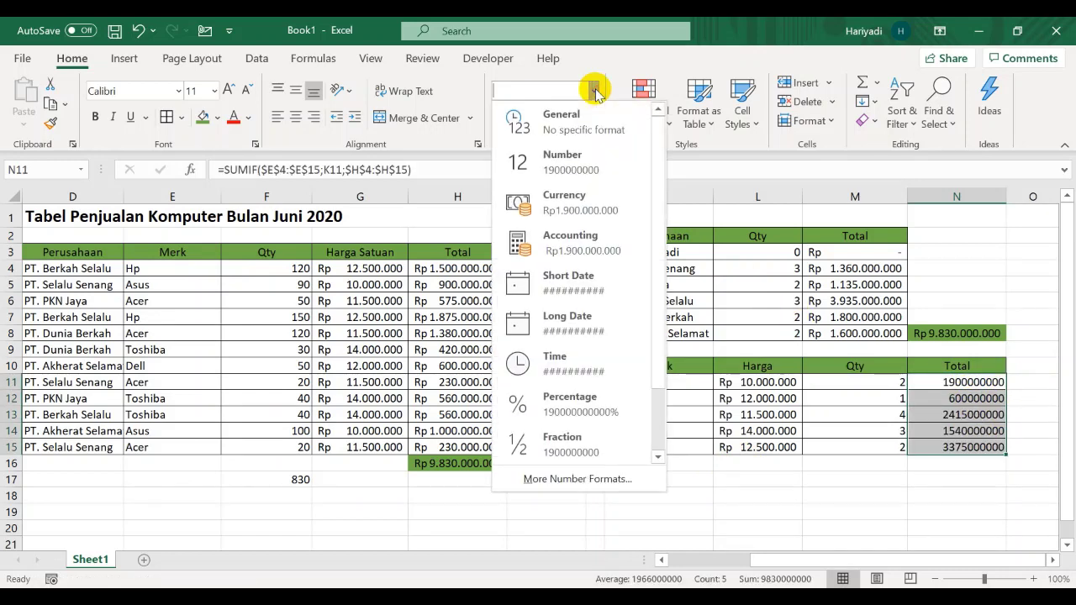
pyautogui.click(574, 248)
# Sum the brand totals in N16 with the formula =SUM(N11:N15)
pyautogui.click(985, 465)
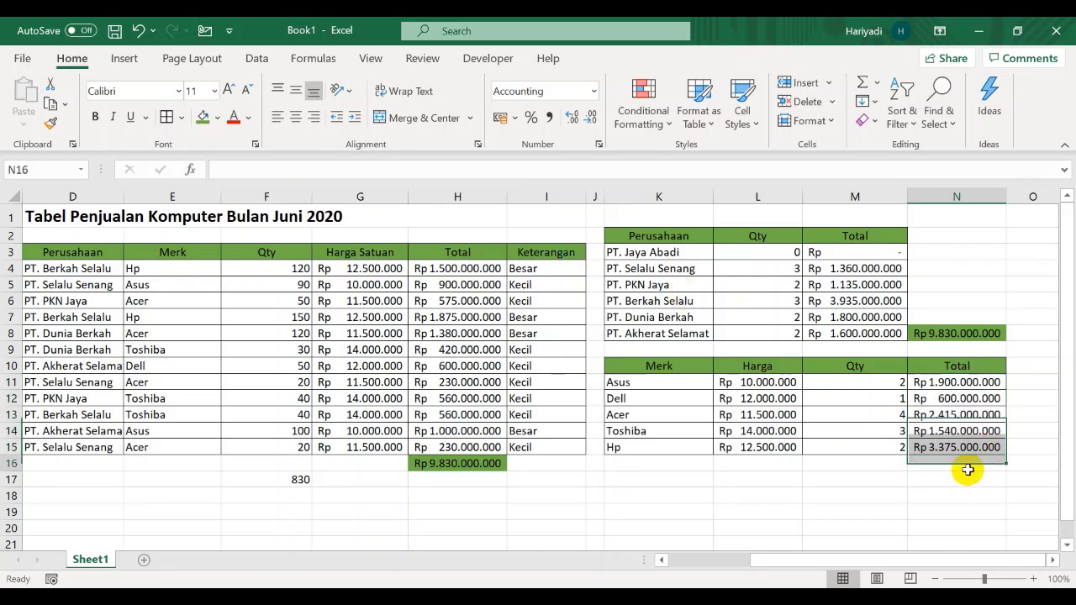
pyautogui.click(864, 84)
pyautogui.press('Return')
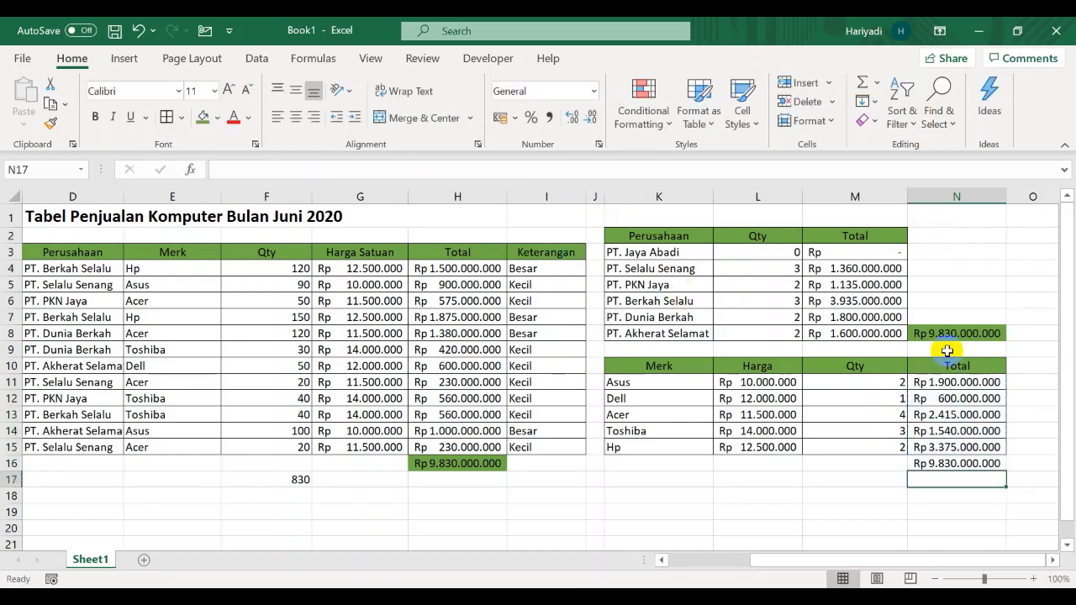
# Apply the green fill to the brand grand total in N16 and compare it with the grand totals in N8 and H16
pyautogui.click(933, 464)
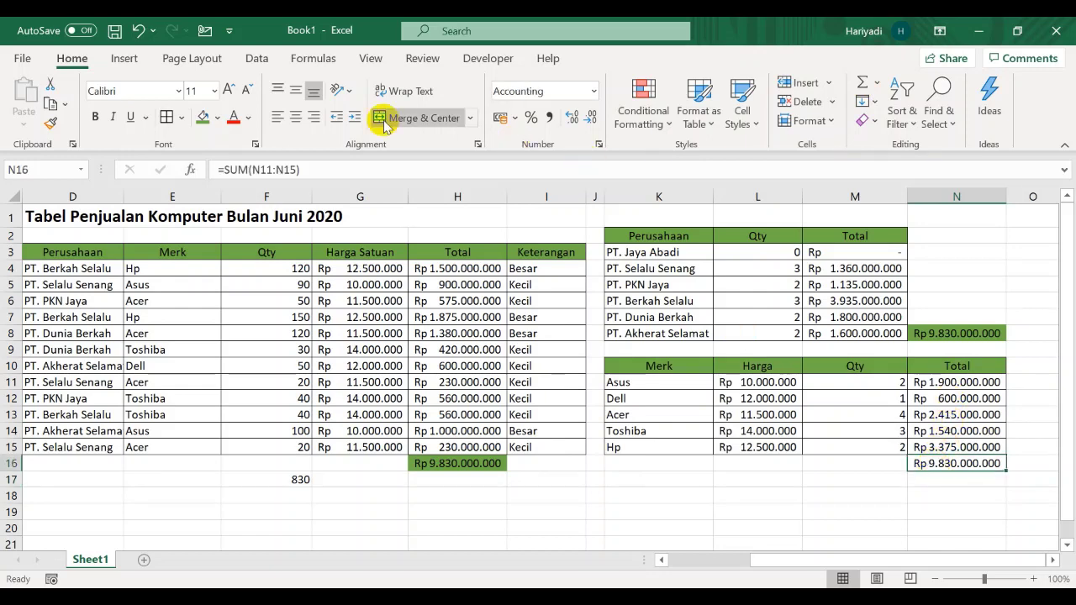
pyautogui.click(202, 117)
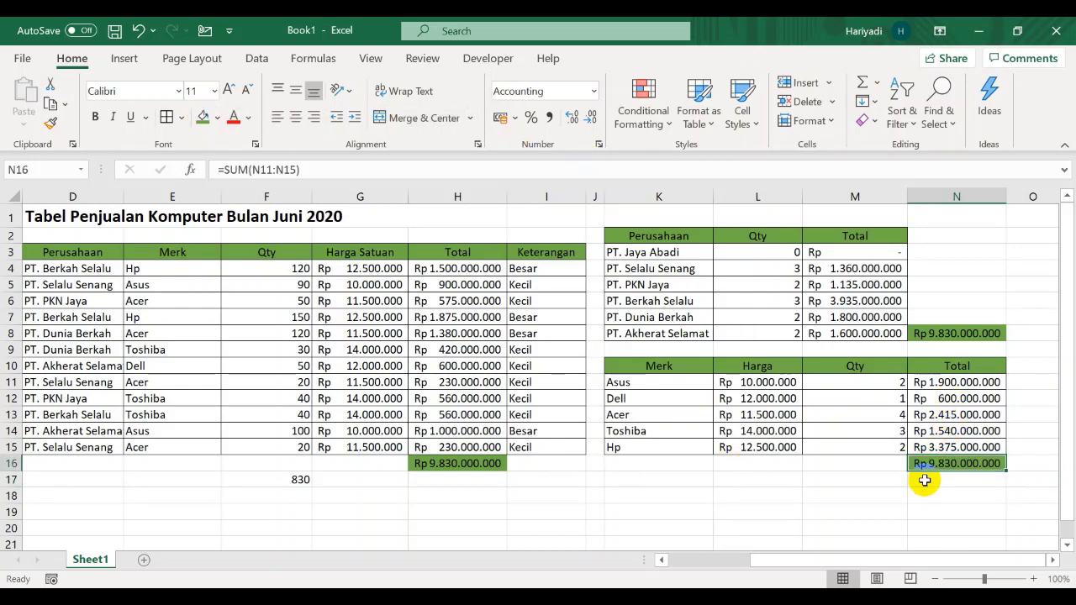
pyautogui.click(958, 332)
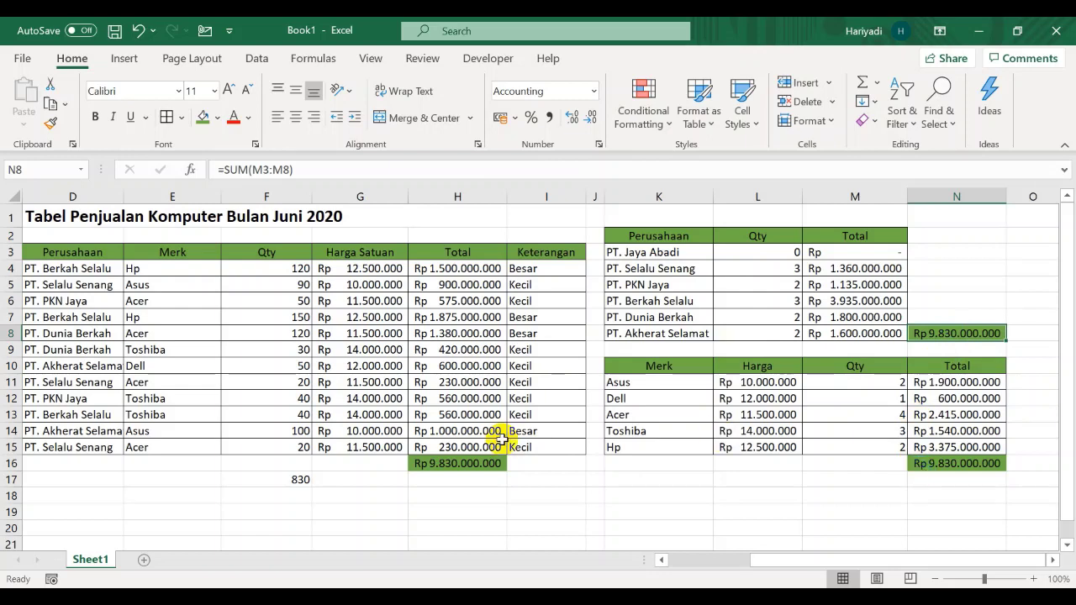
pyautogui.click(466, 460)
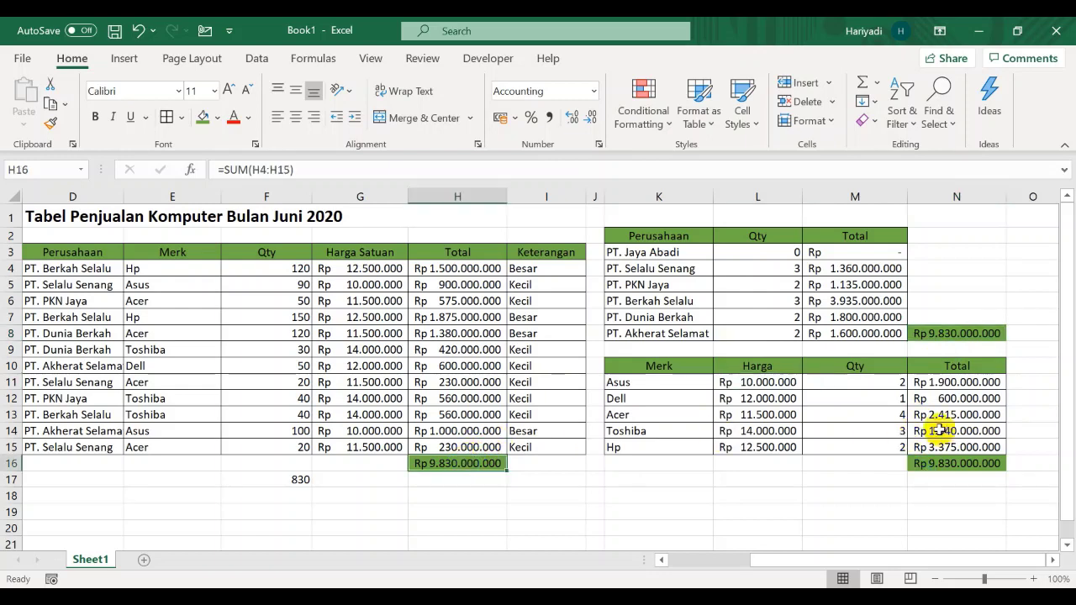
# Center the brand transaction counts in M11:M16 and the company transaction counts in L3:L8 horizontally
pyautogui.moveTo(853, 381); pyautogui.dragTo(855, 463)
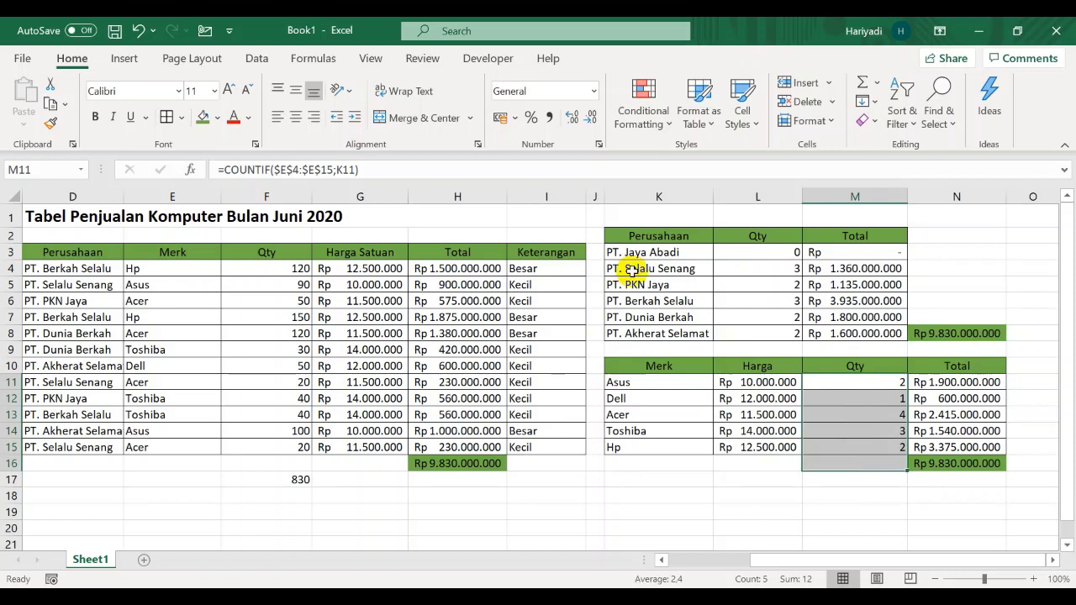
pyautogui.click(293, 122)
pyautogui.moveTo(759, 250); pyautogui.dragTo(768, 332)
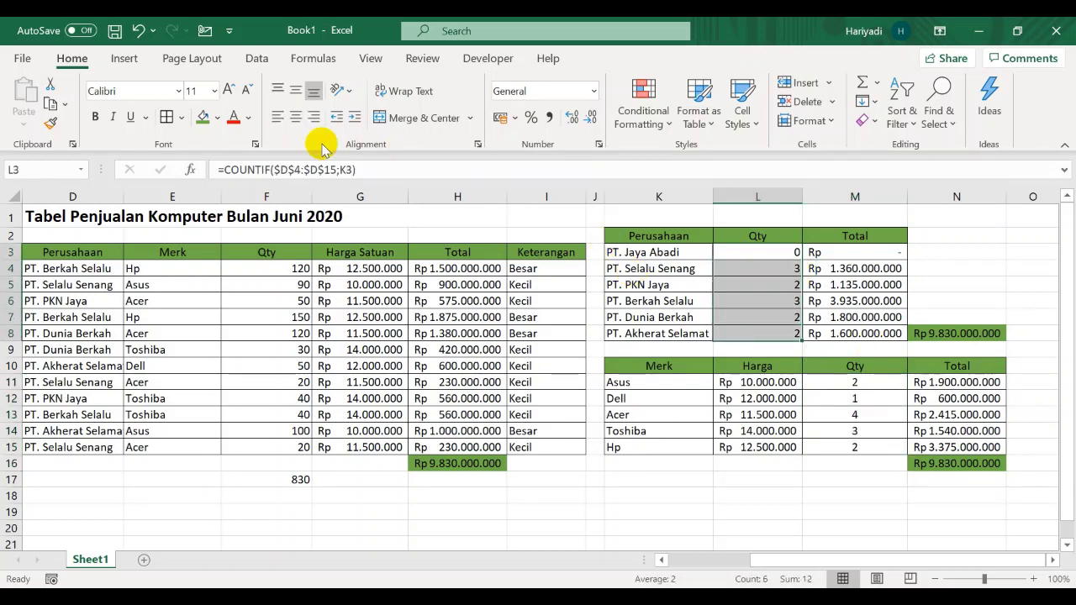
pyautogui.click(295, 117)
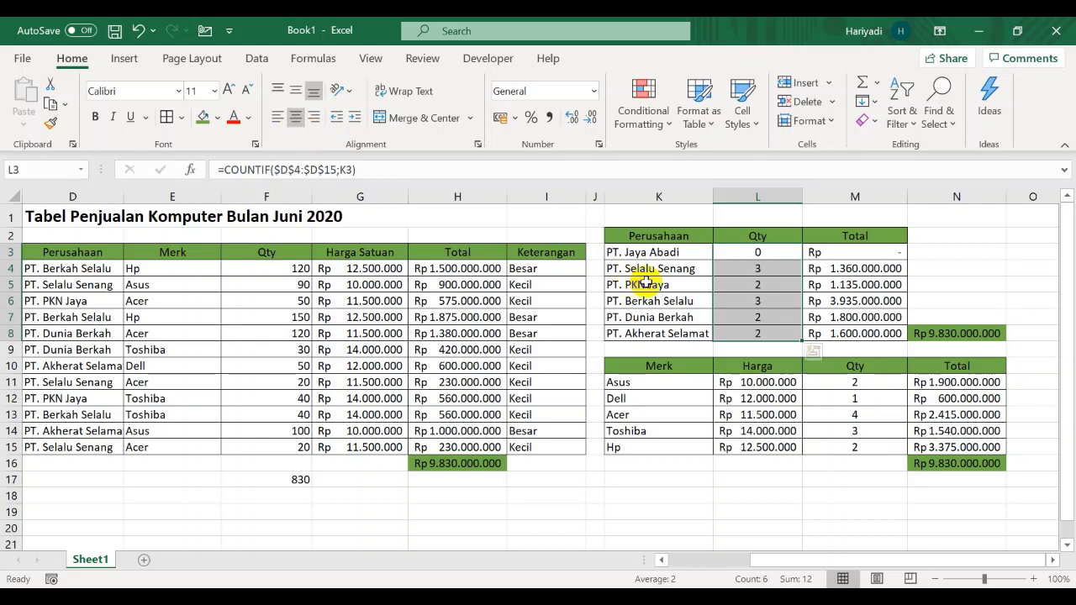
# Review the COUNTIF formula in L3 and the SUMIF formula in M3 for PT. Jaya Abadi
pyautogui.click(756, 253)
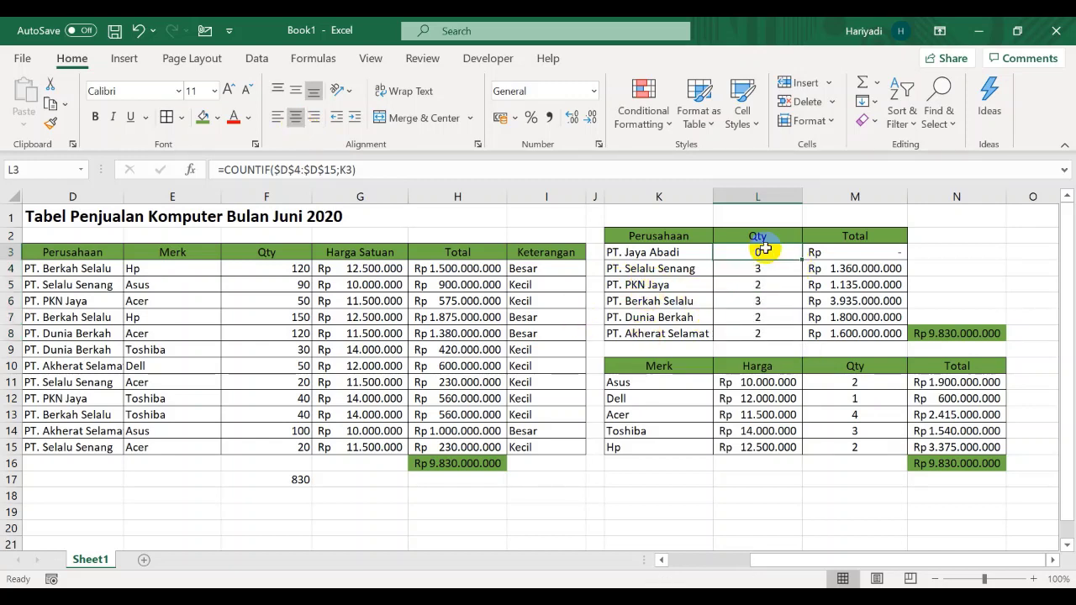
pyautogui.click(854, 254)
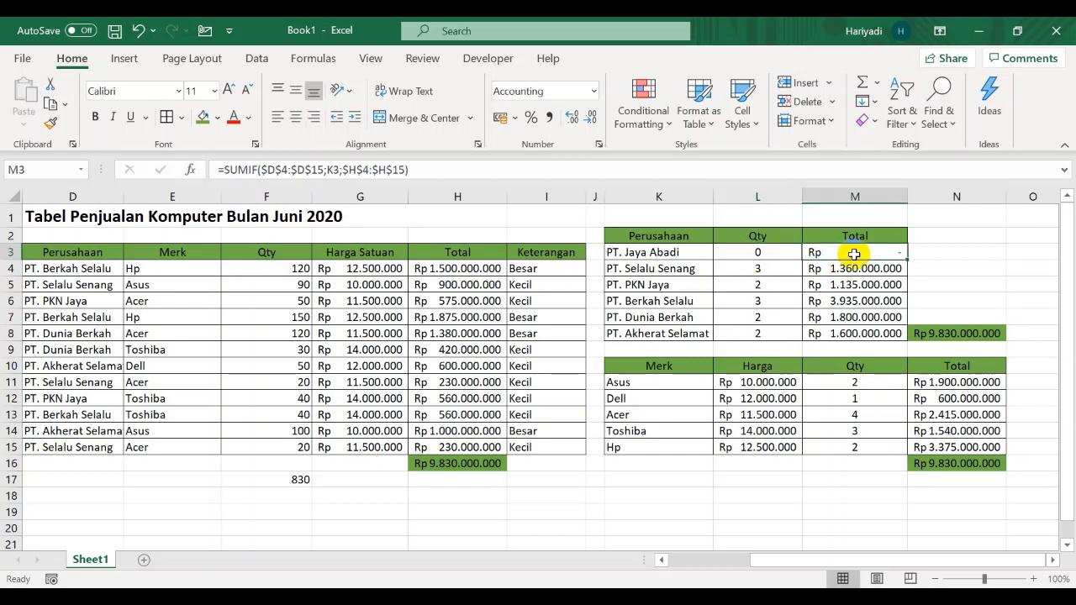